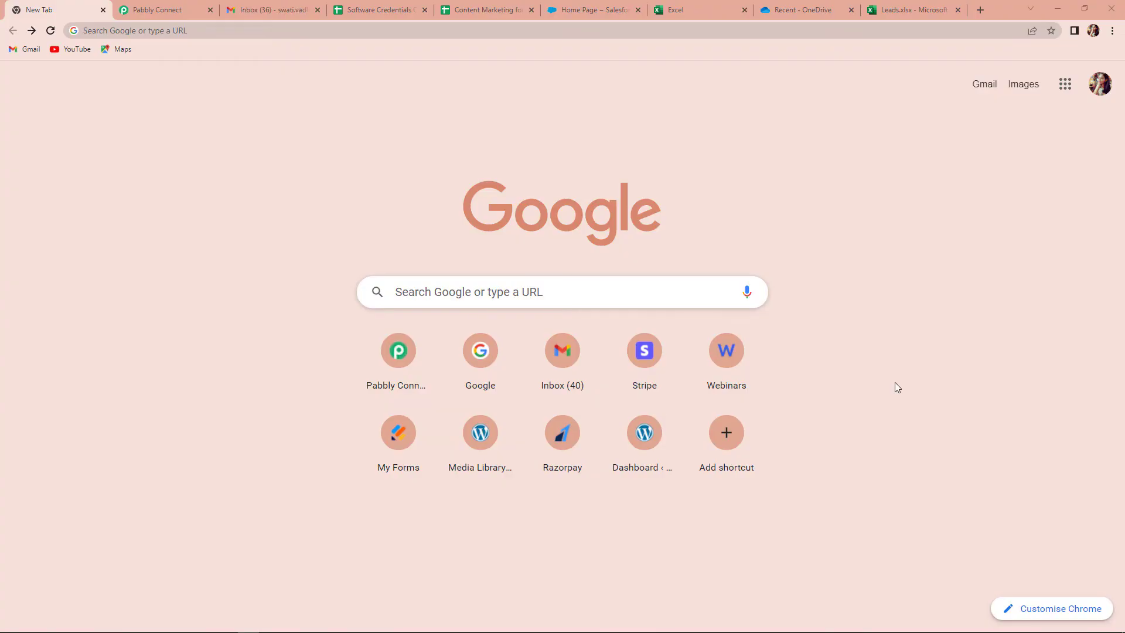
Go to the pabbly.com/connect website in the browser
left_click(337, 32)
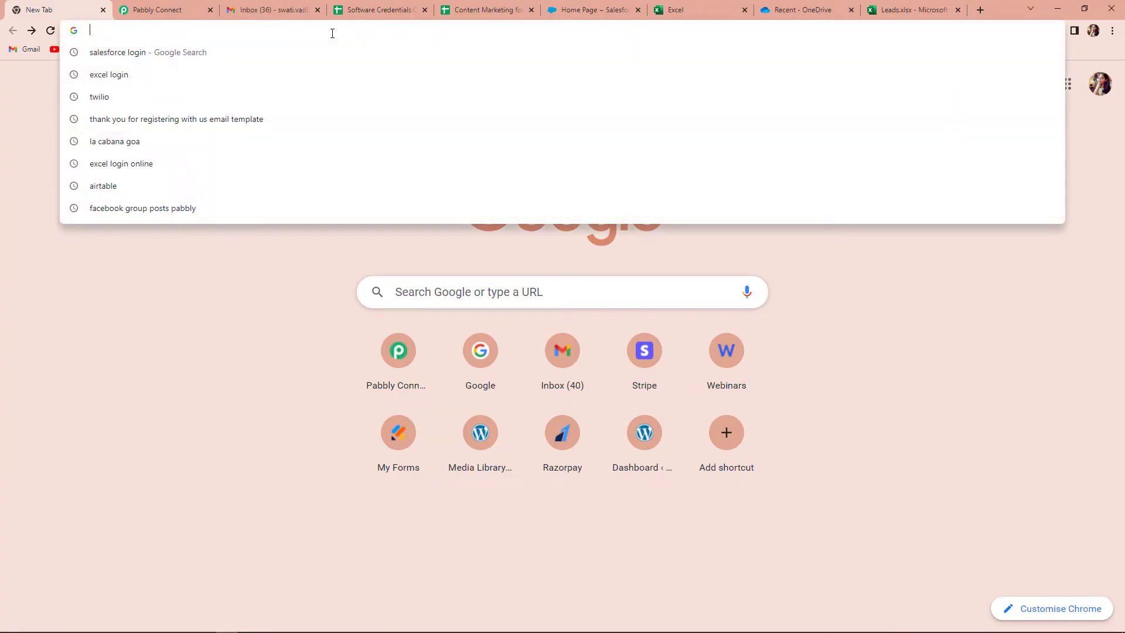
type("pab")
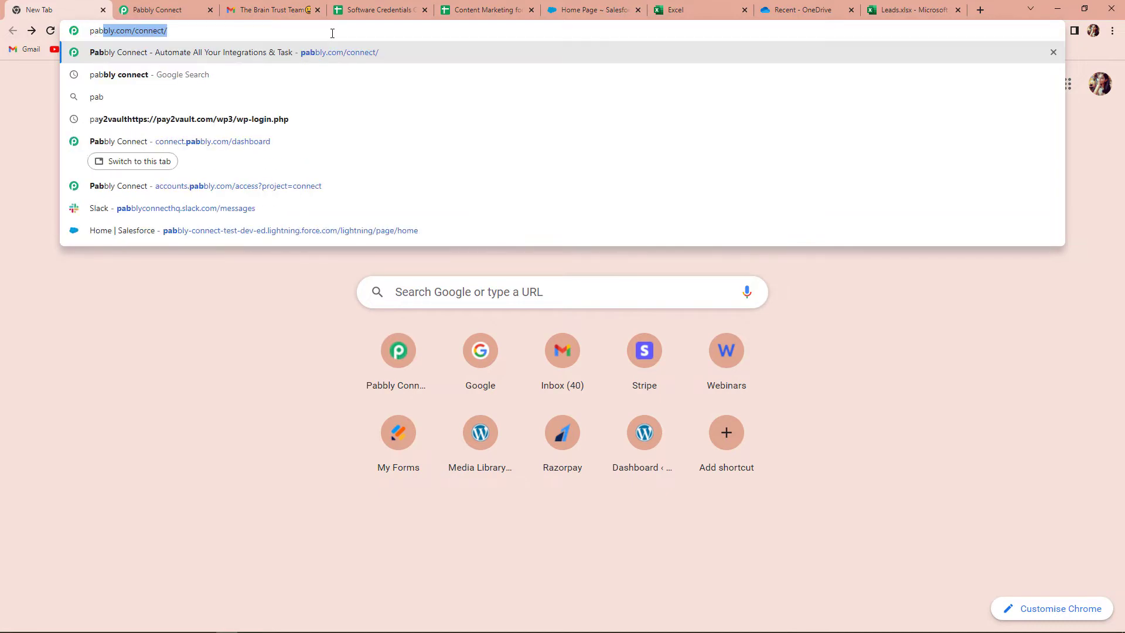
key("Return")
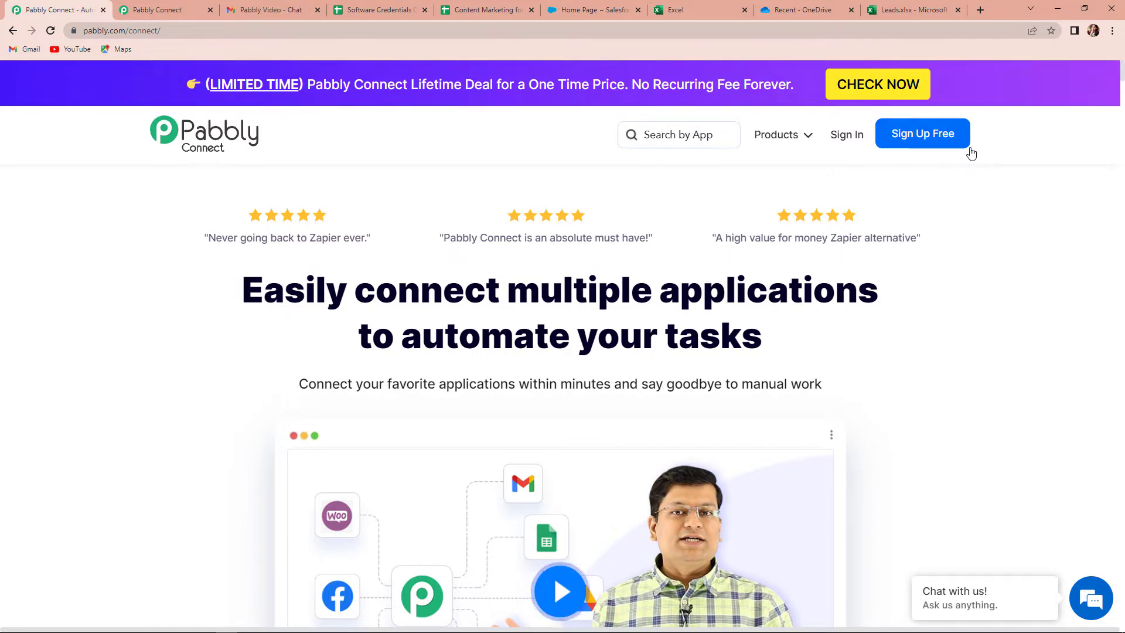
Sign in, open the Pabbly Connect app and start a new workflow
left_click(846, 134)
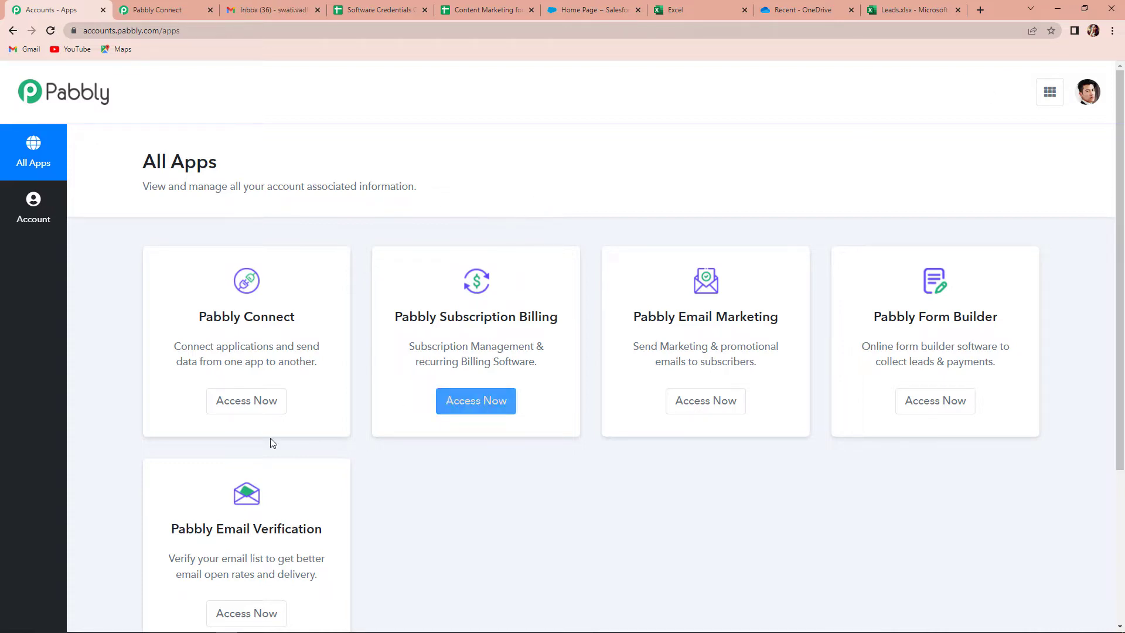
left_click(242, 410)
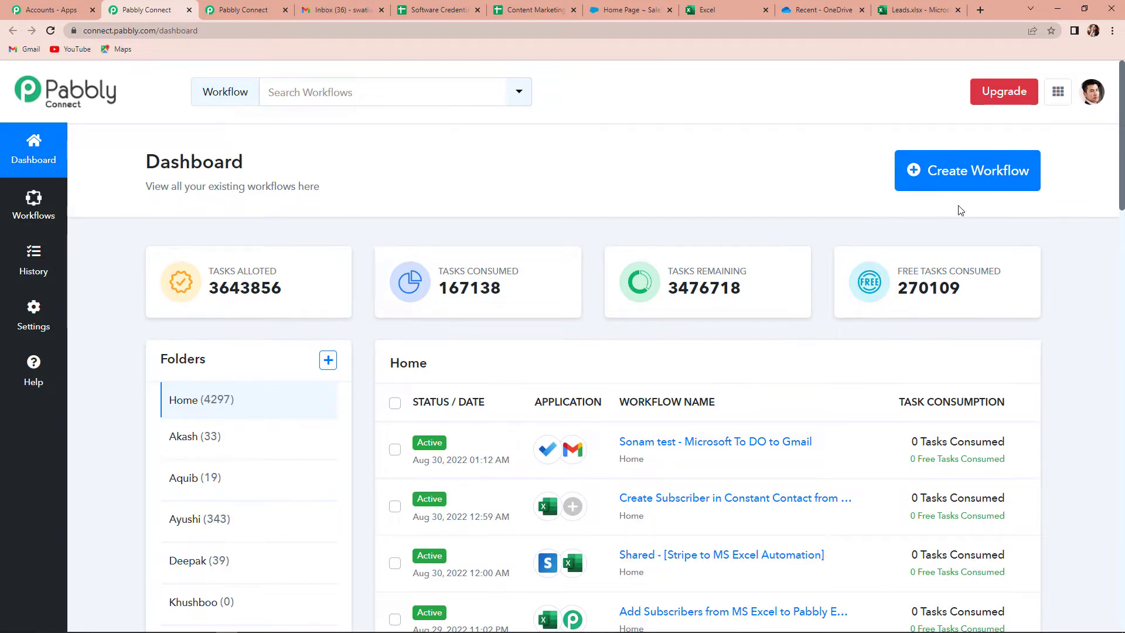
left_click(962, 174)
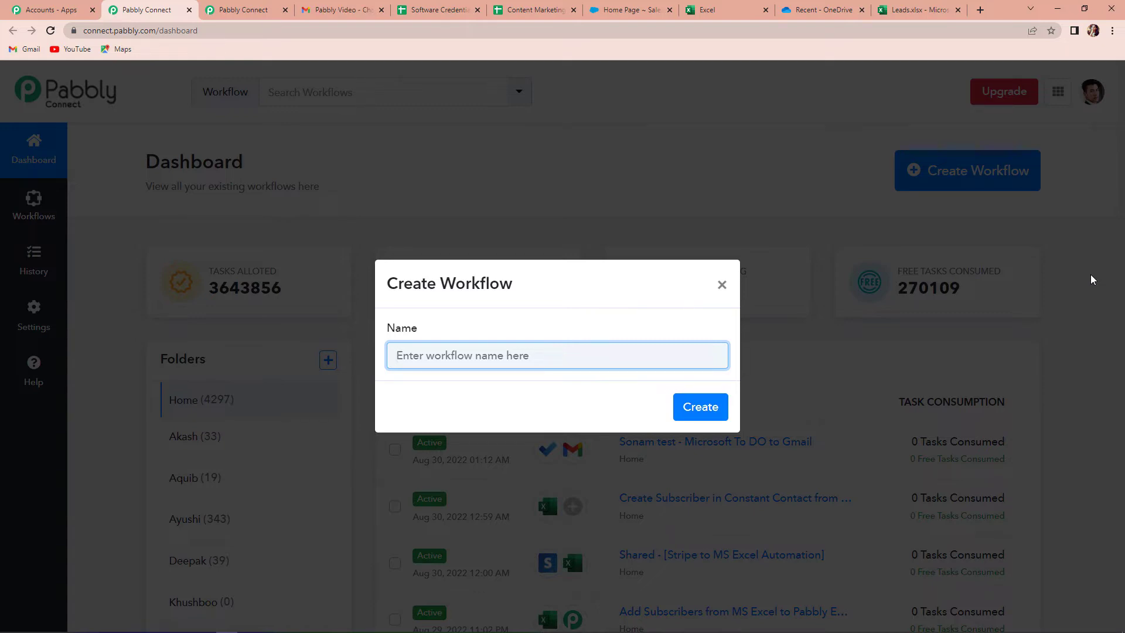
Name the workflow 'Salesforce Leads to MS Excel' and create it
type("Salesforrc")
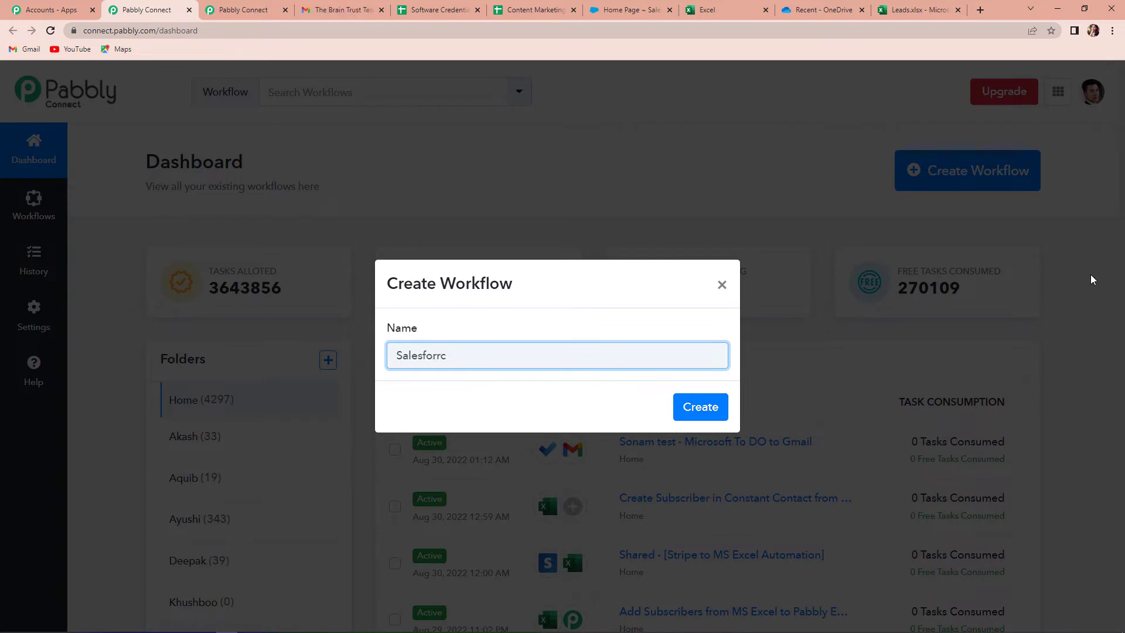
type("ece Leads to MS Excel")
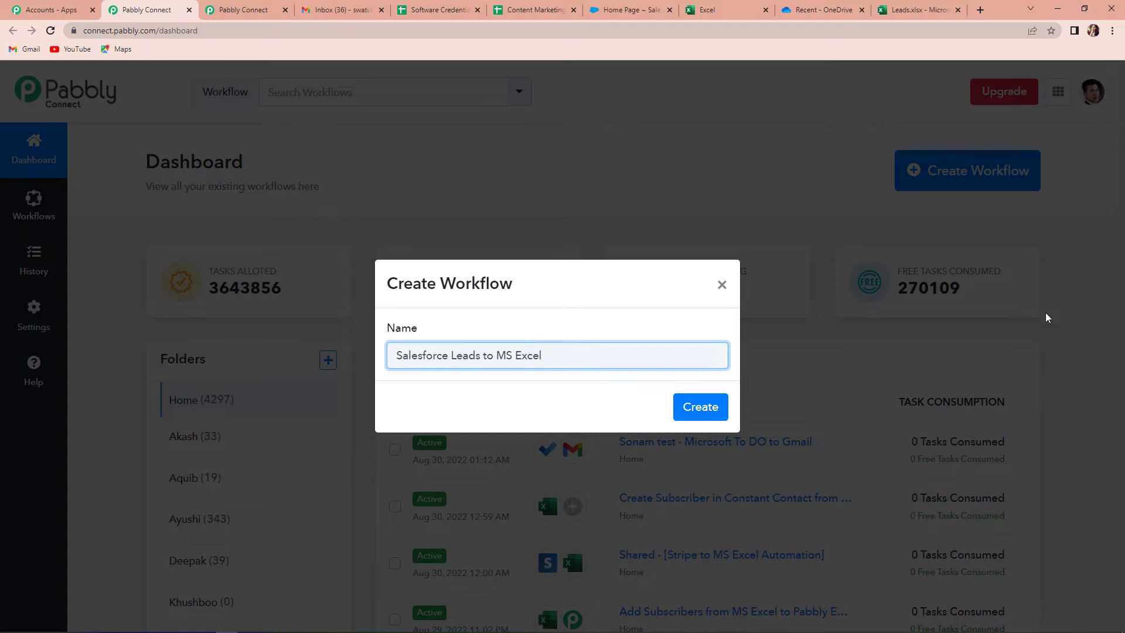
left_click(711, 407)
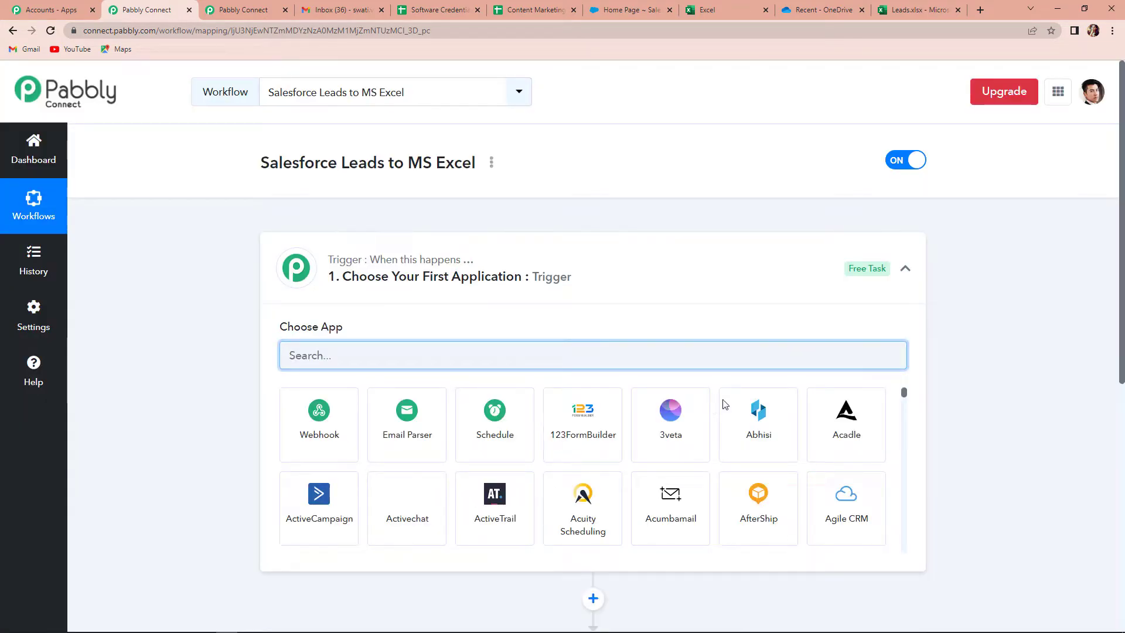
Search 'Sales' and choose Salesforce as the trigger app
scroll(557, 328, "down", 5)
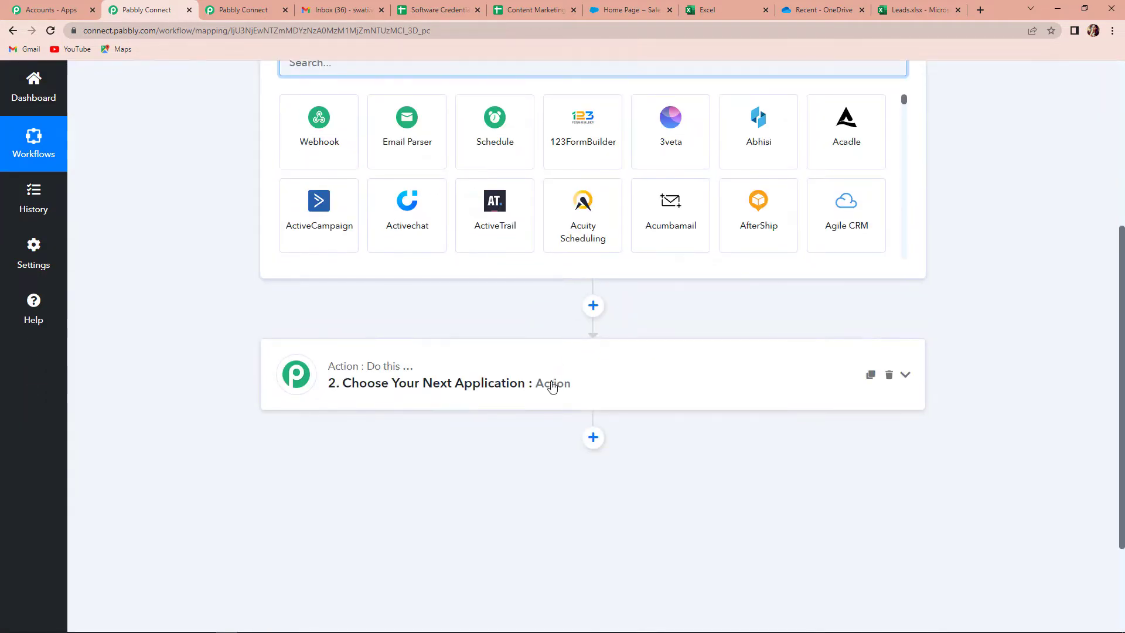
scroll(552, 382, "up", 3)
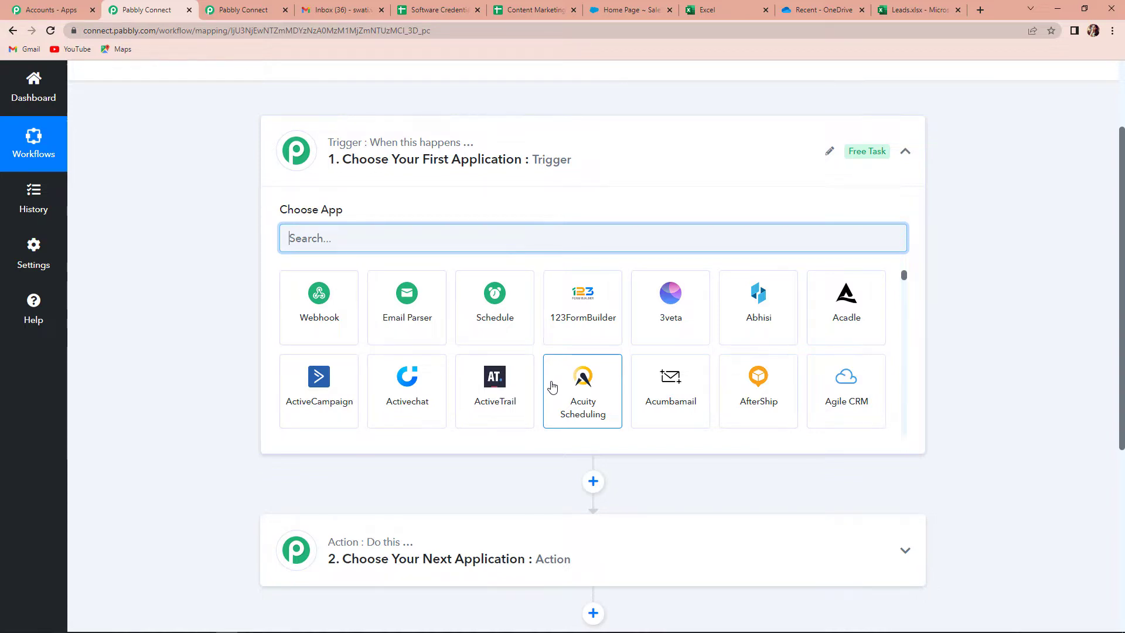
scroll(551, 386, "up", 1)
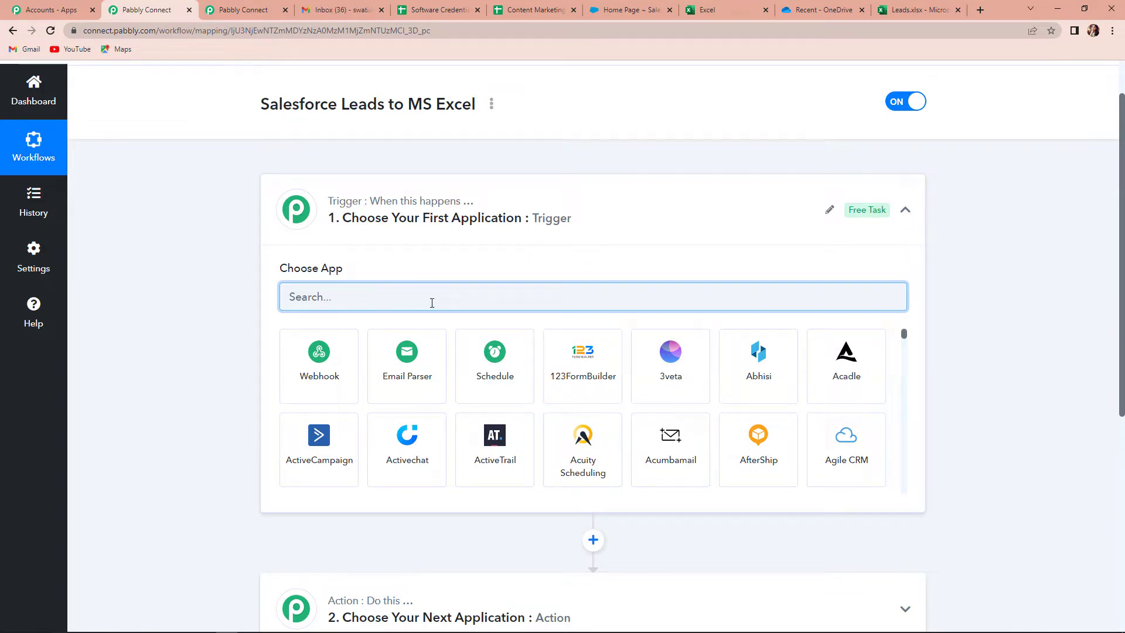
type("Sales")
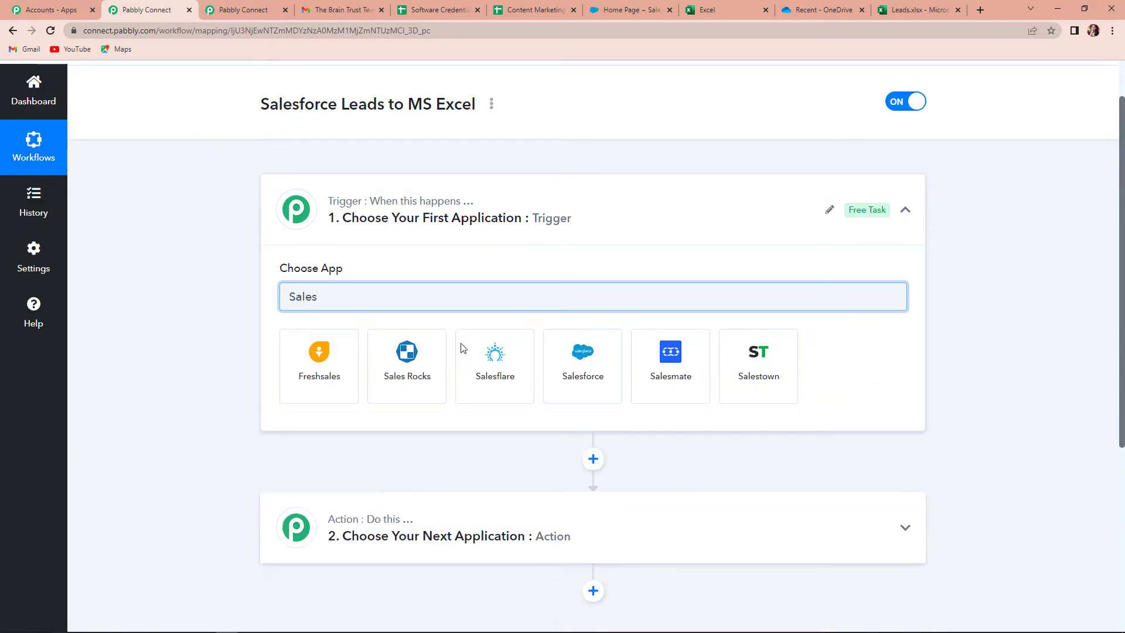
left_click(587, 378)
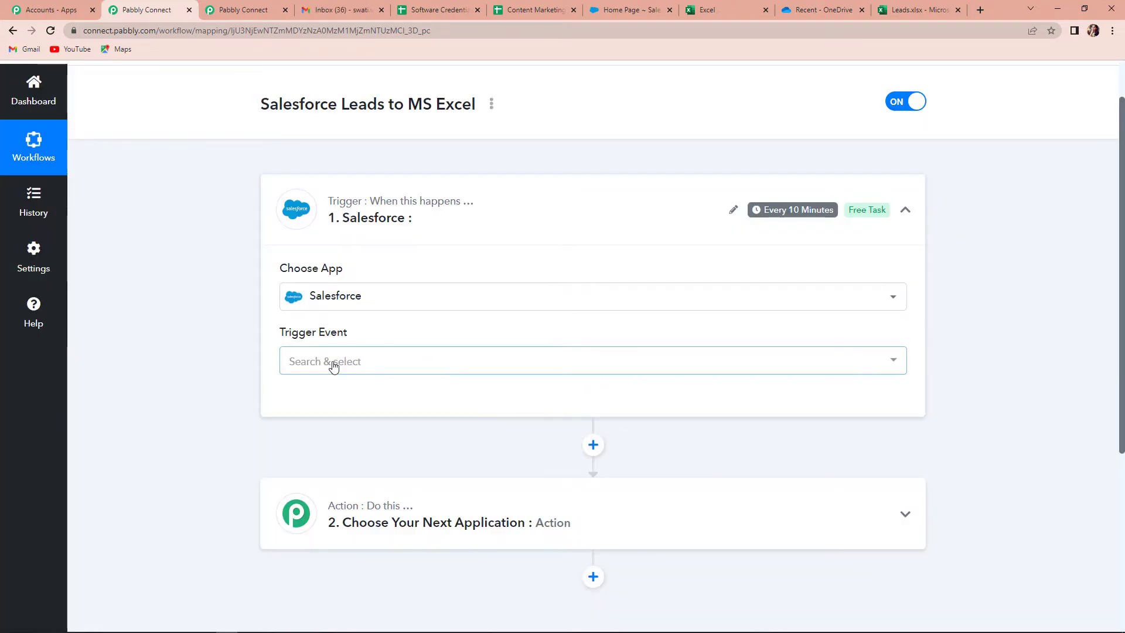
Set the trigger event to New Lead and begin connecting a Salesforce account
left_click(333, 365)
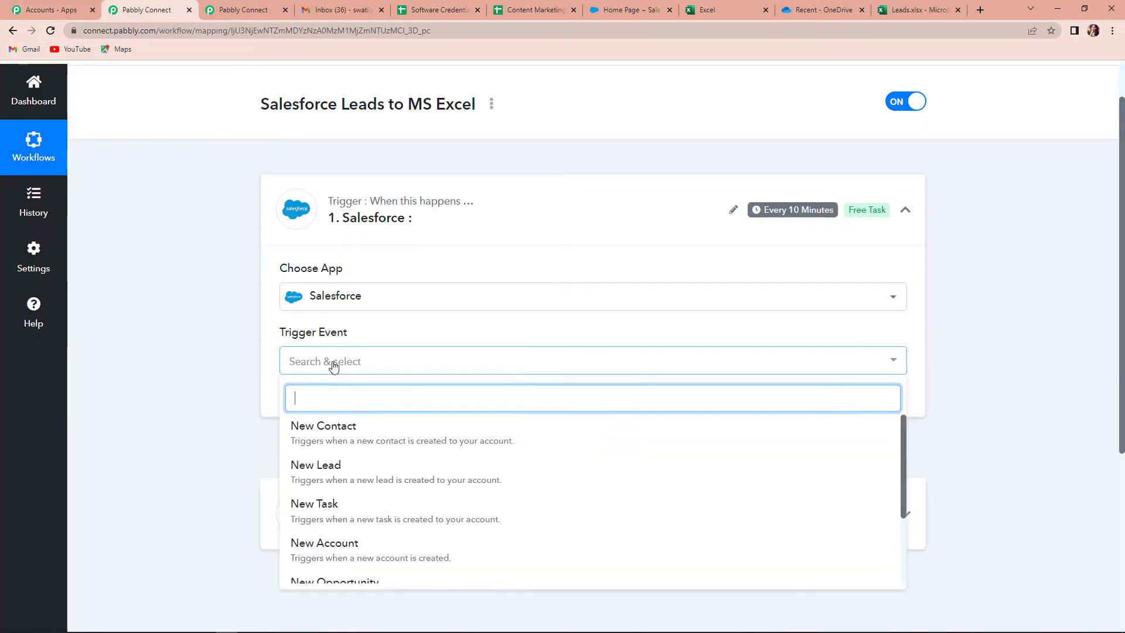
left_click(339, 469)
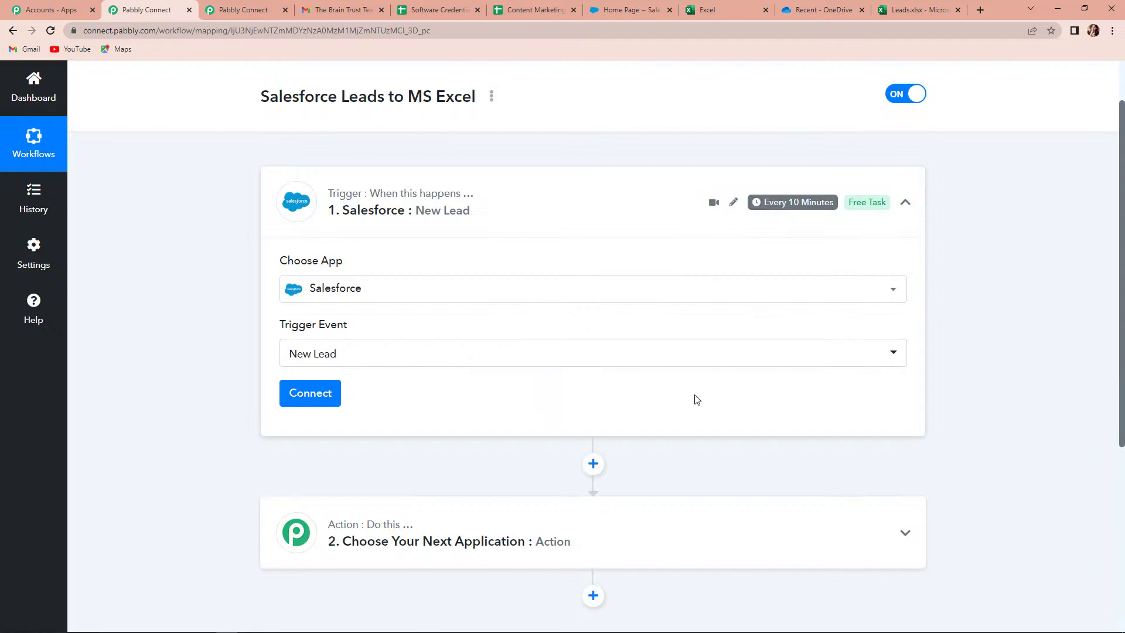
scroll(696, 397, "down", 3)
left_click(329, 228)
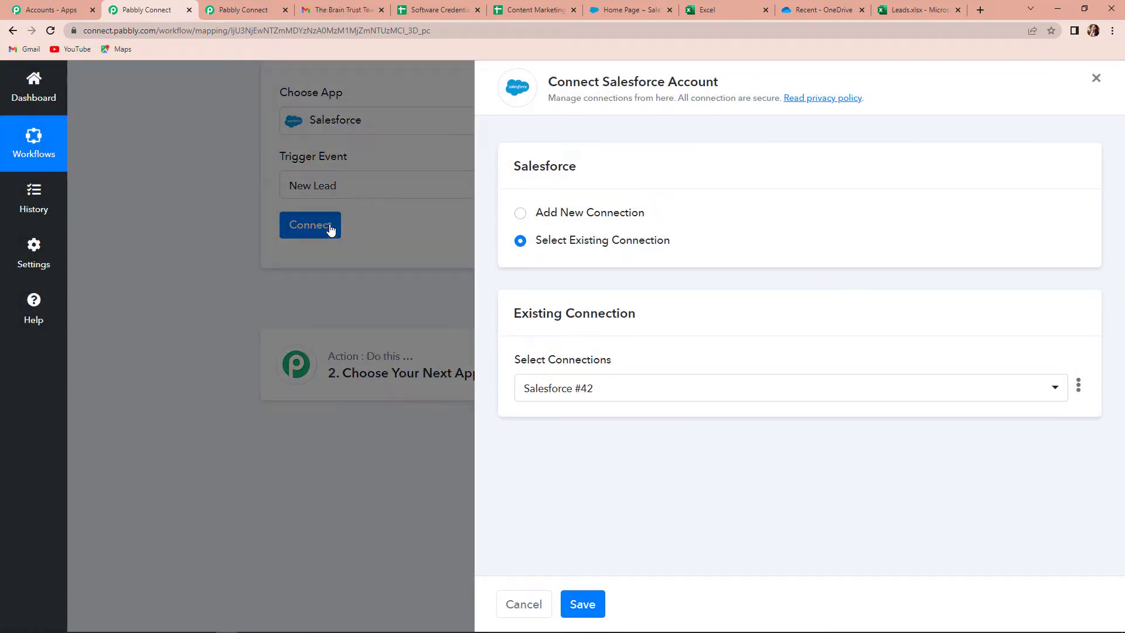
Add a new Salesforce connection, allow Pabbly access, and confirm the success message
left_click(521, 214)
left_click(573, 369)
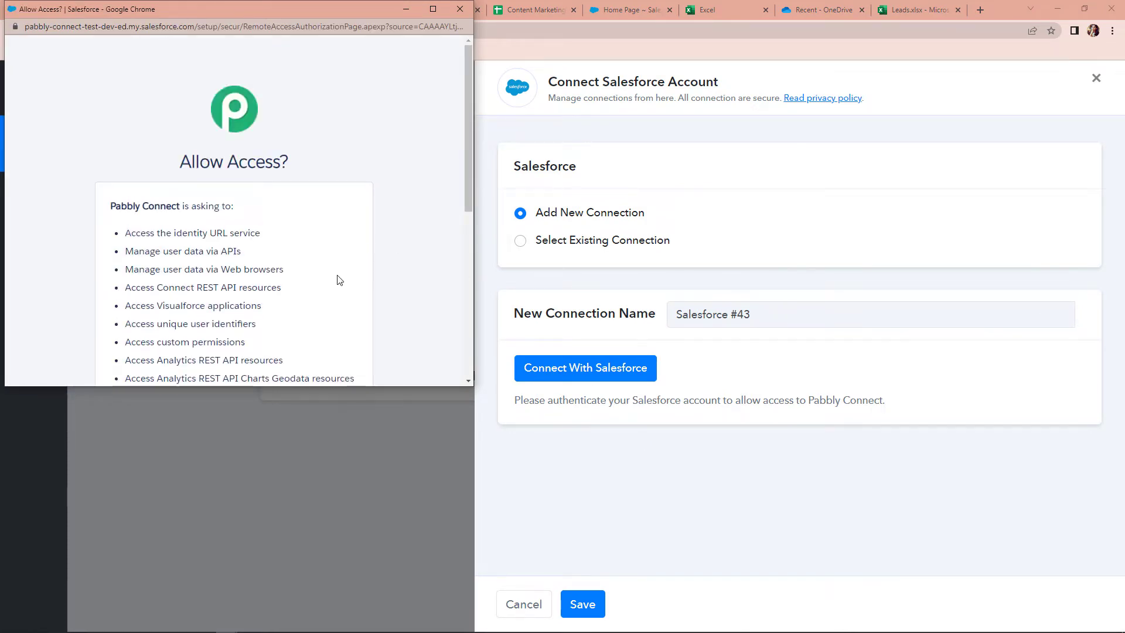
scroll(340, 280, "down", 3)
scroll(340, 280, "down", 3)
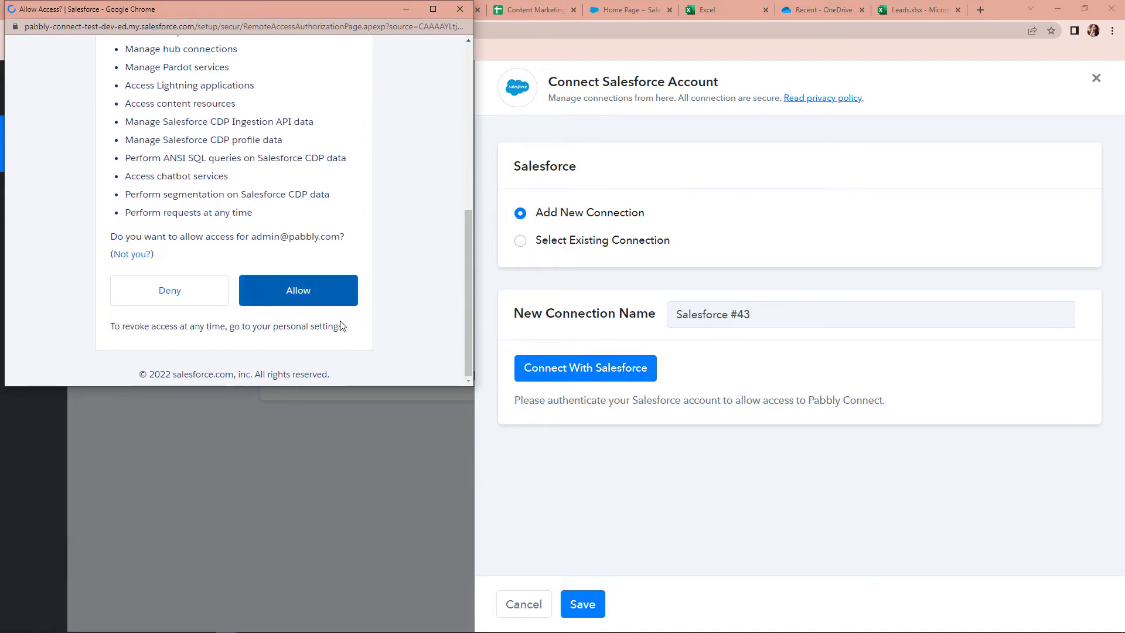
key("Return")
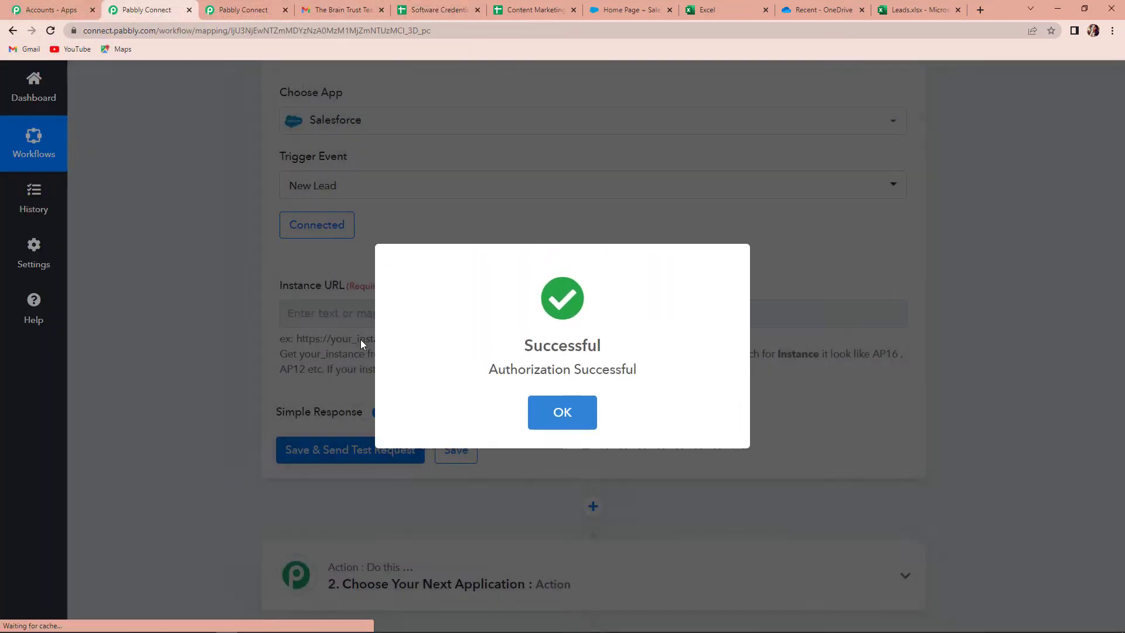
left_click(554, 409)
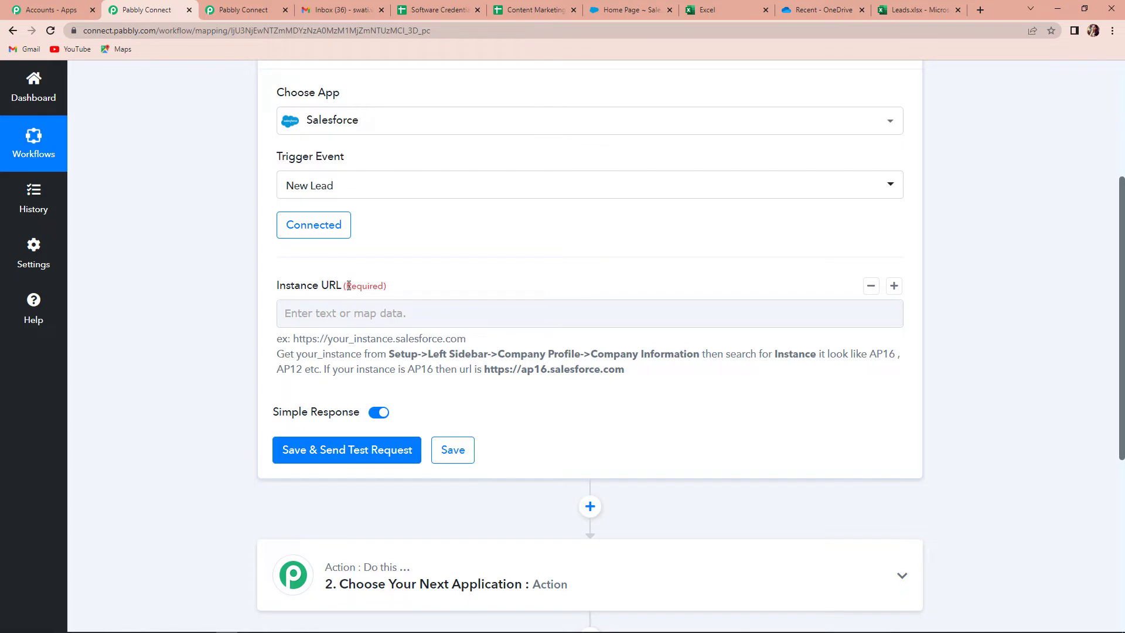
left_click_drag(293, 339, 472, 346)
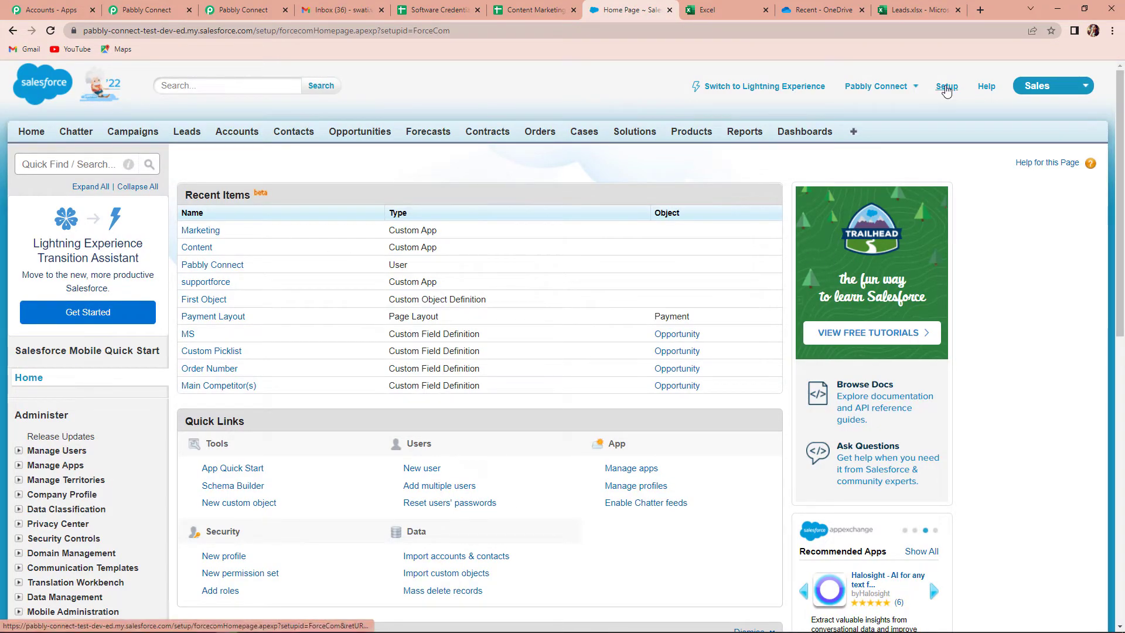
Find the instance AP16 under Setup > Company Information, then return to Pabbly Connect
left_click(946, 88)
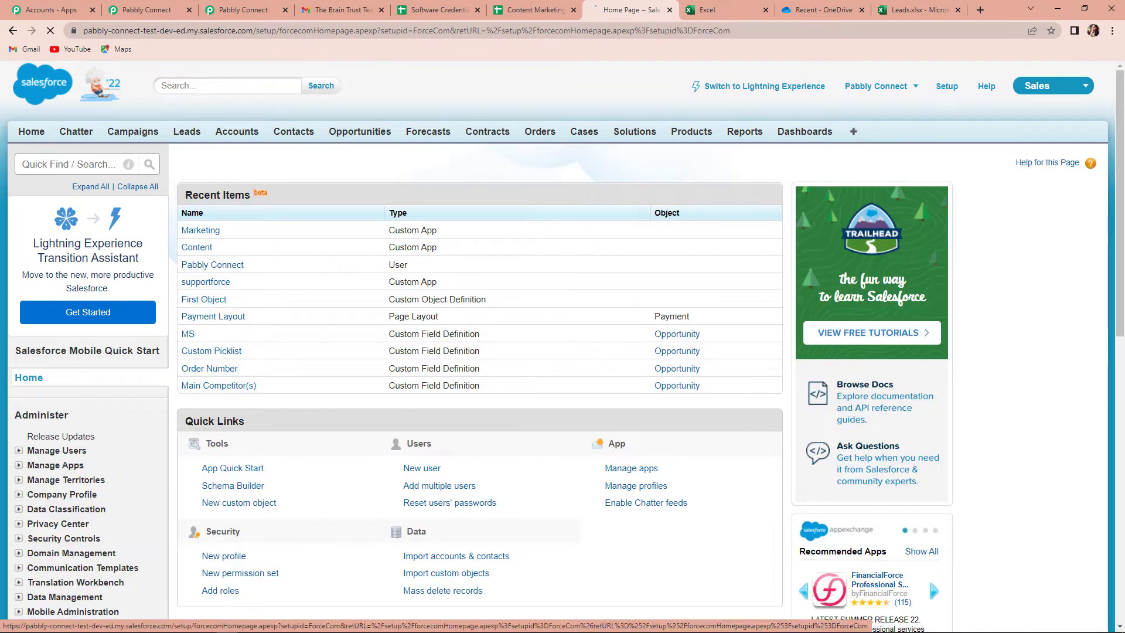
scroll(151, 265, "down", 5)
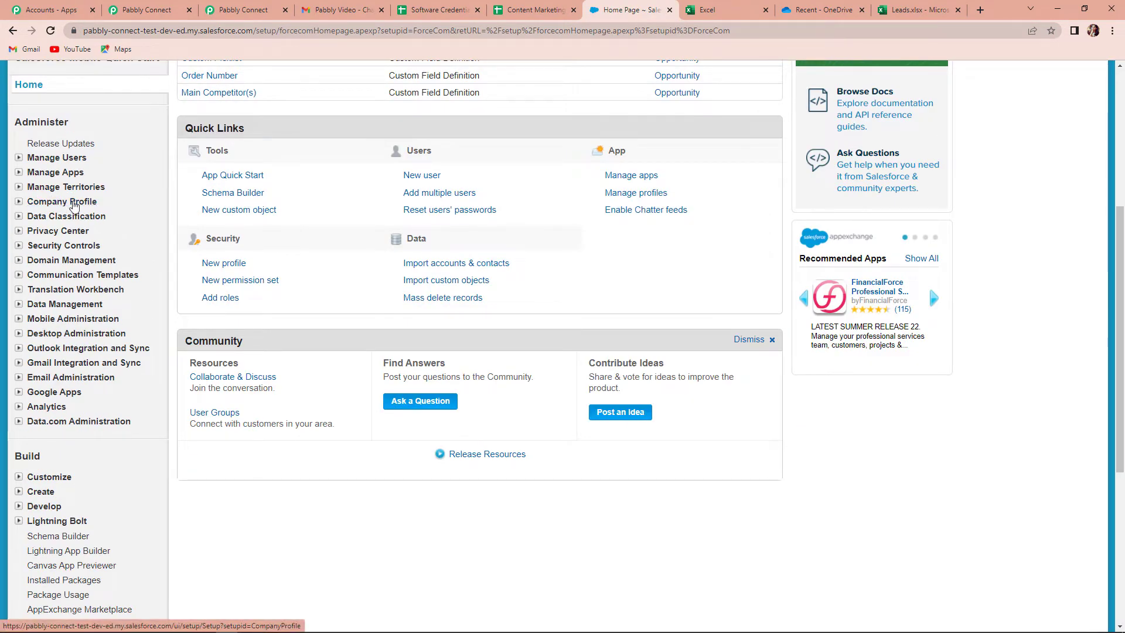
left_click(73, 201)
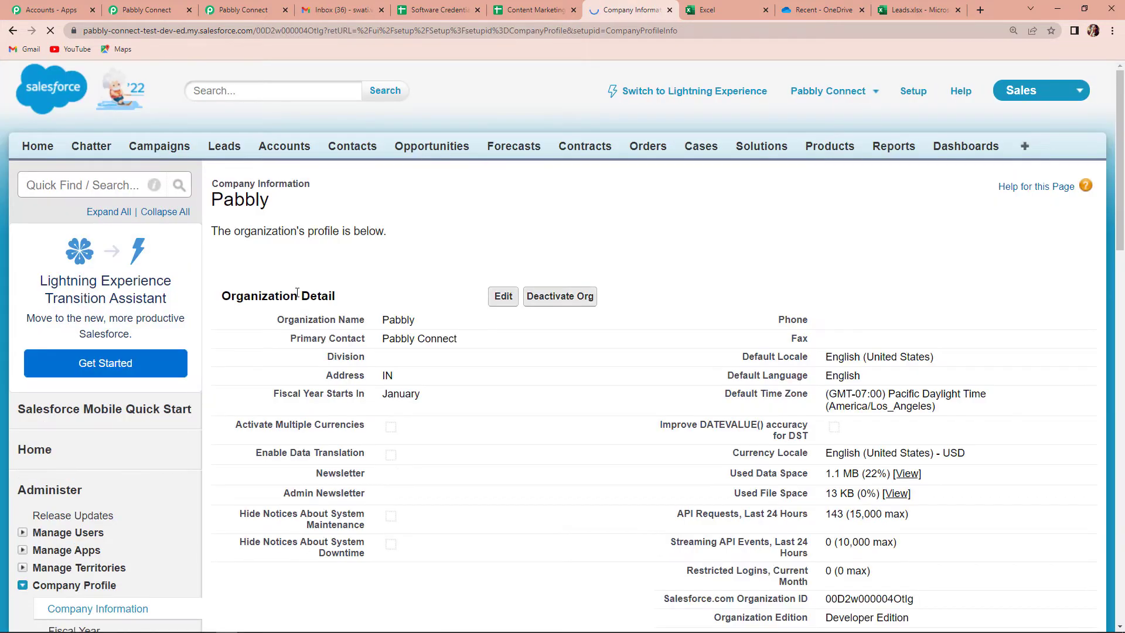
scroll(537, 323, "down", 6)
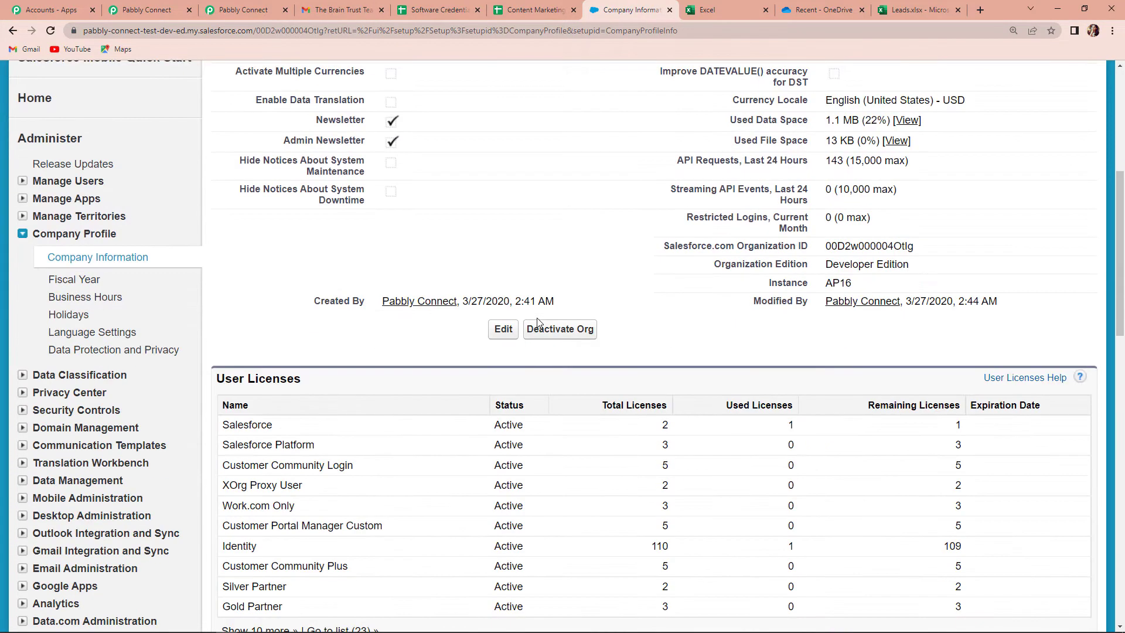
left_click_drag(762, 282, 857, 290)
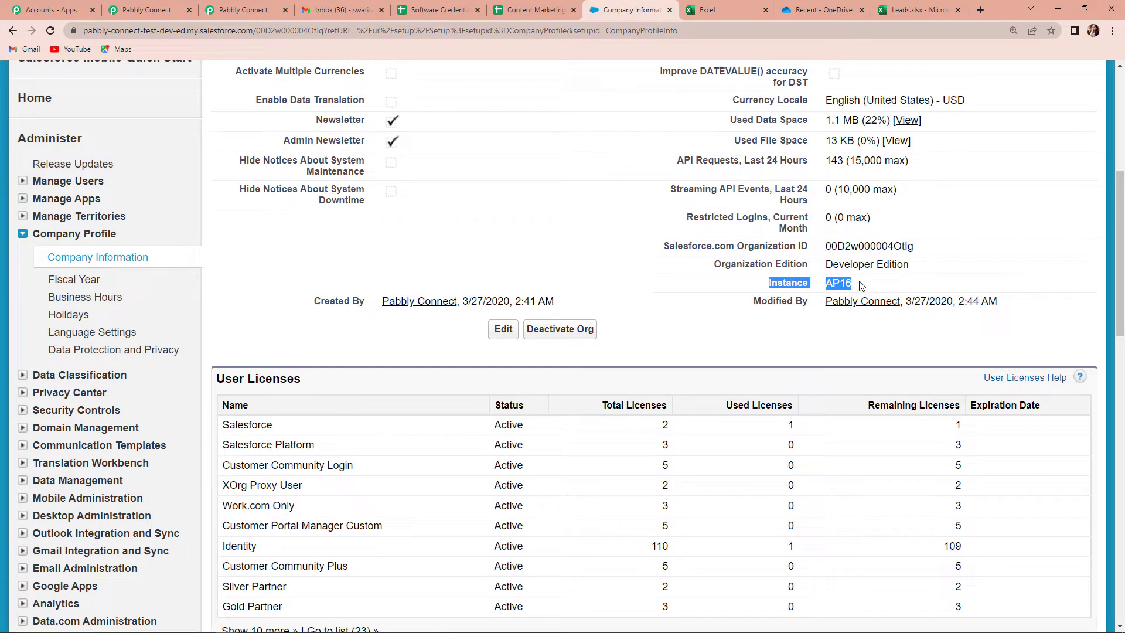
left_click(158, 10)
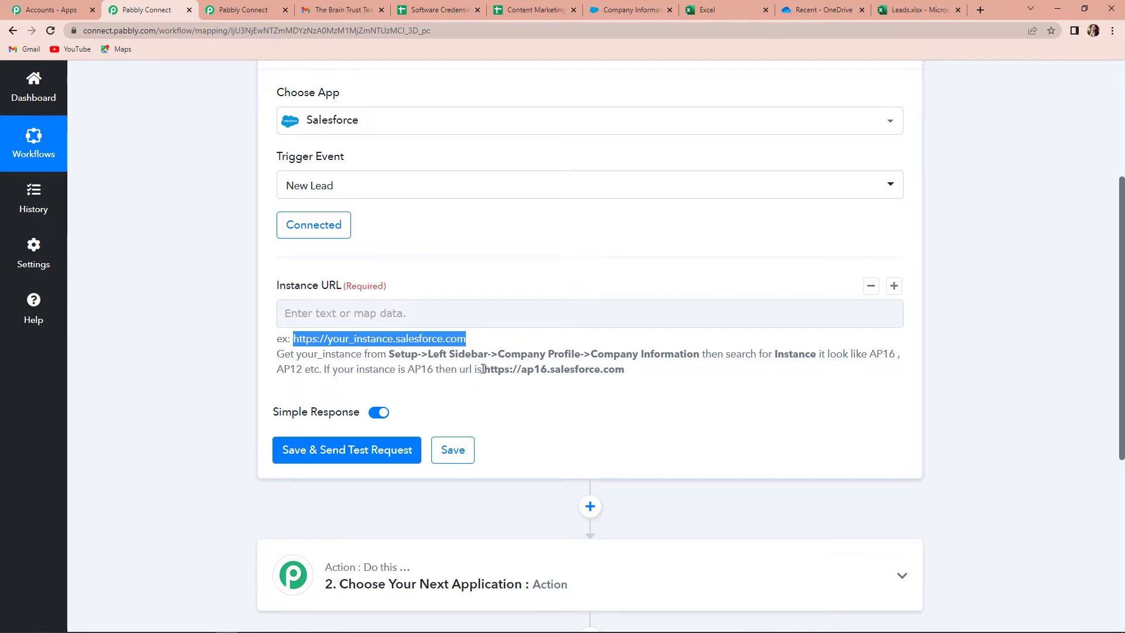
left_click_drag(485, 368, 589, 380)
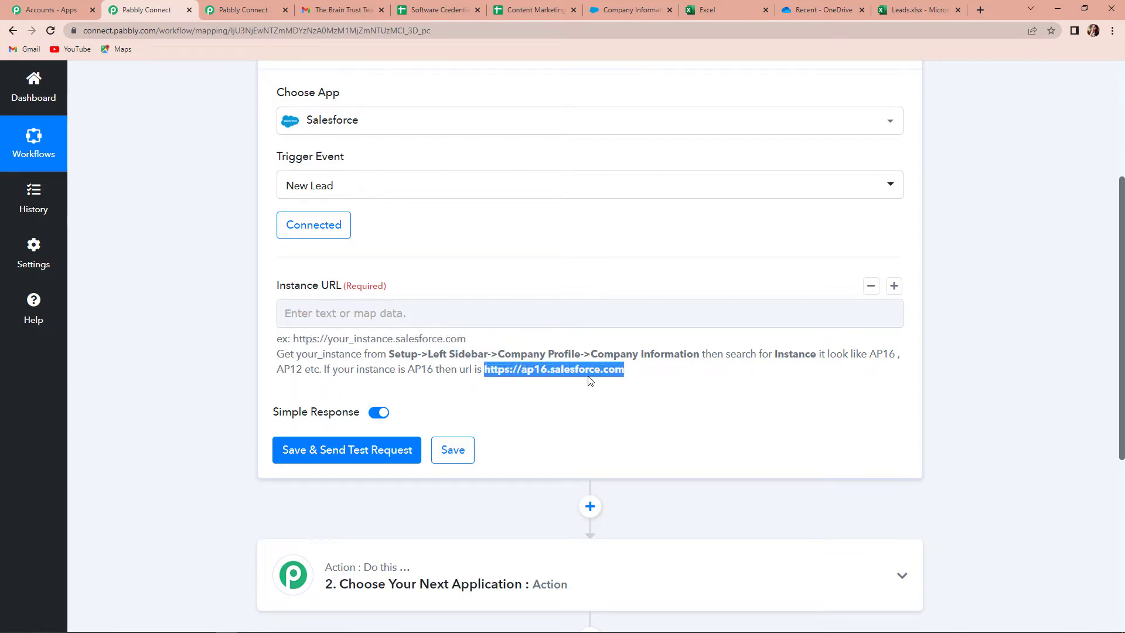
right_click(588, 370)
left_click(609, 380)
left_click(366, 314)
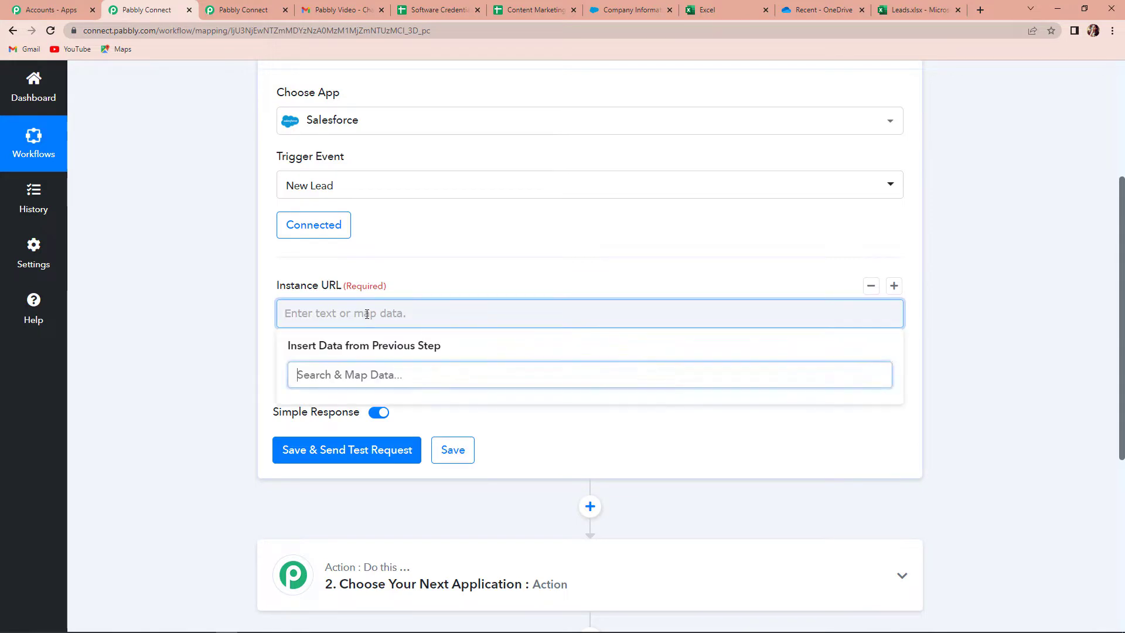
key("ctrl+v")
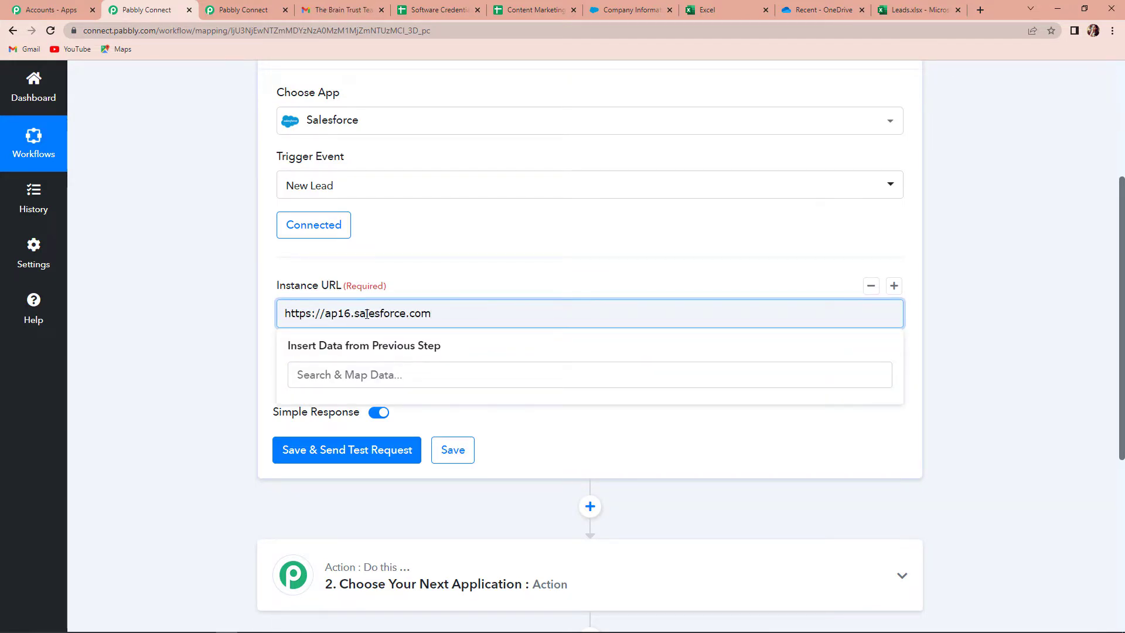
left_click(216, 303)
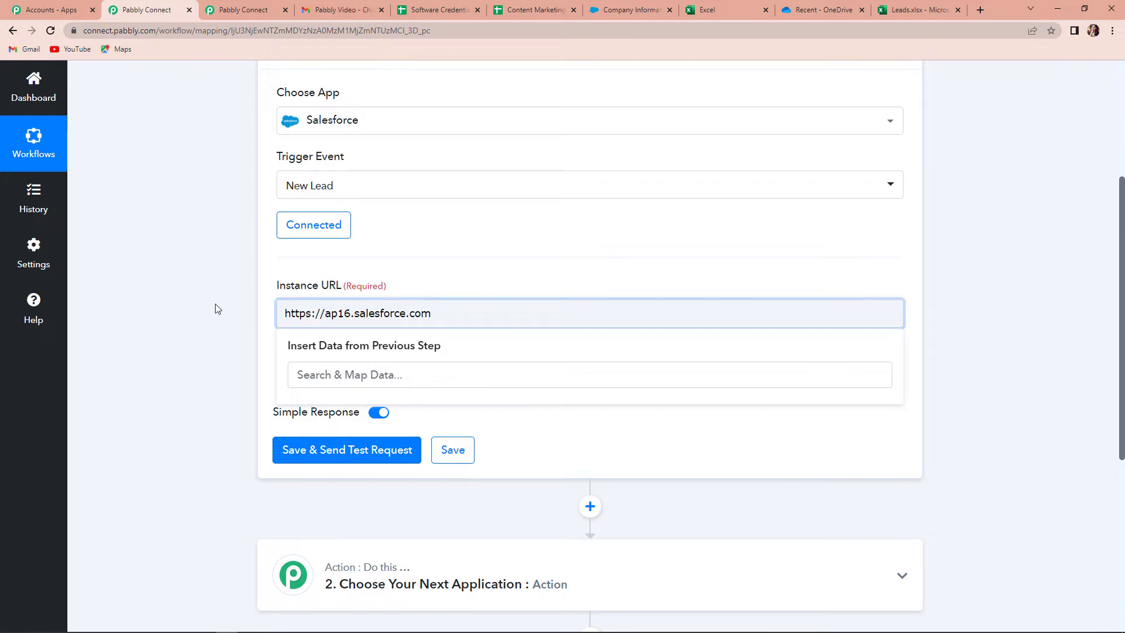
scroll(215, 304, "up", 3)
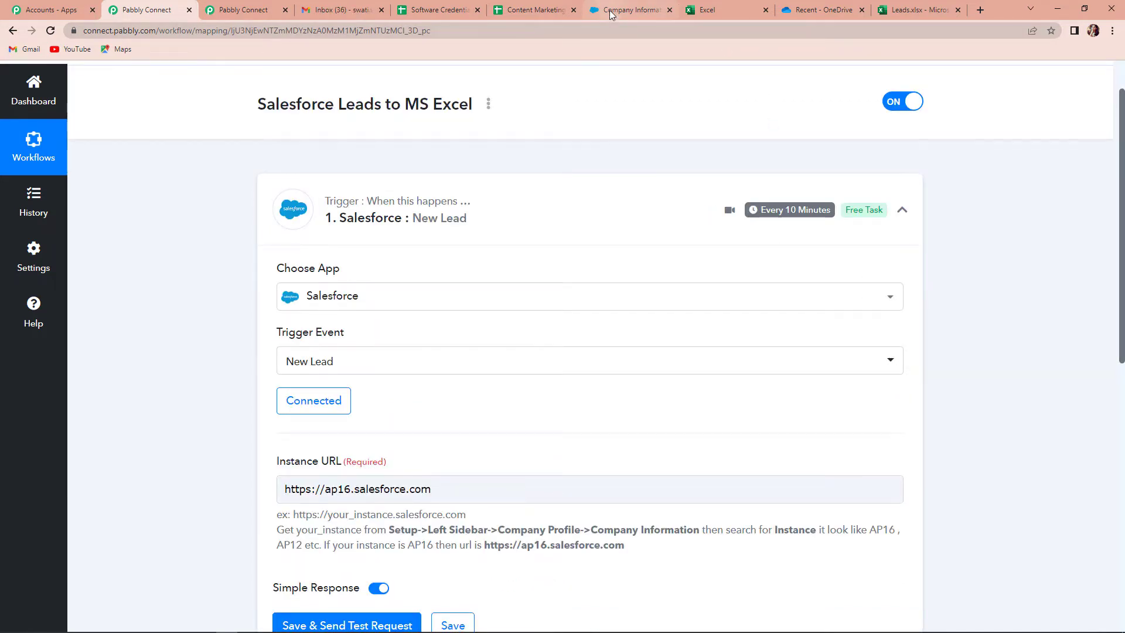
left_click(609, 10)
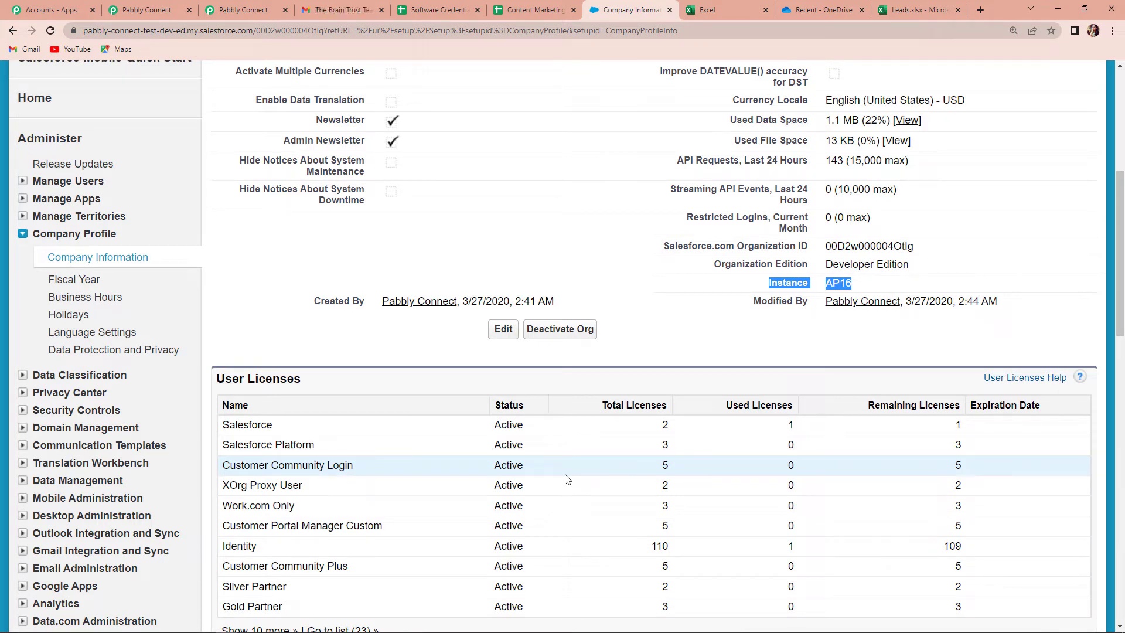
From the Contacts tab, choose Create New > Lead
scroll(382, 464, "up", 6)
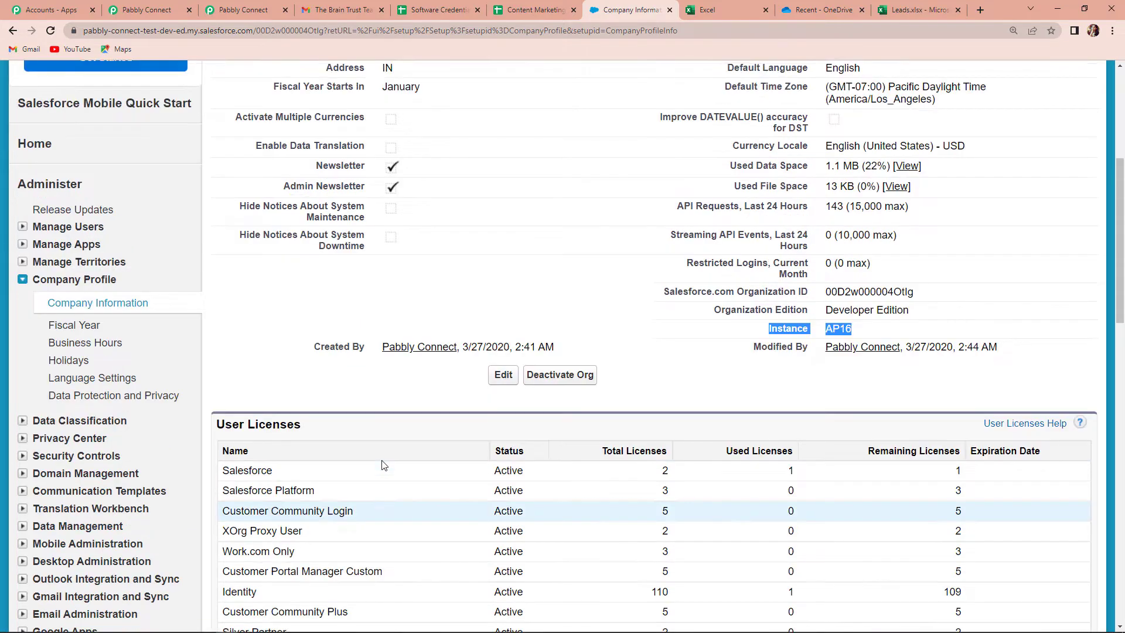
left_click(349, 151)
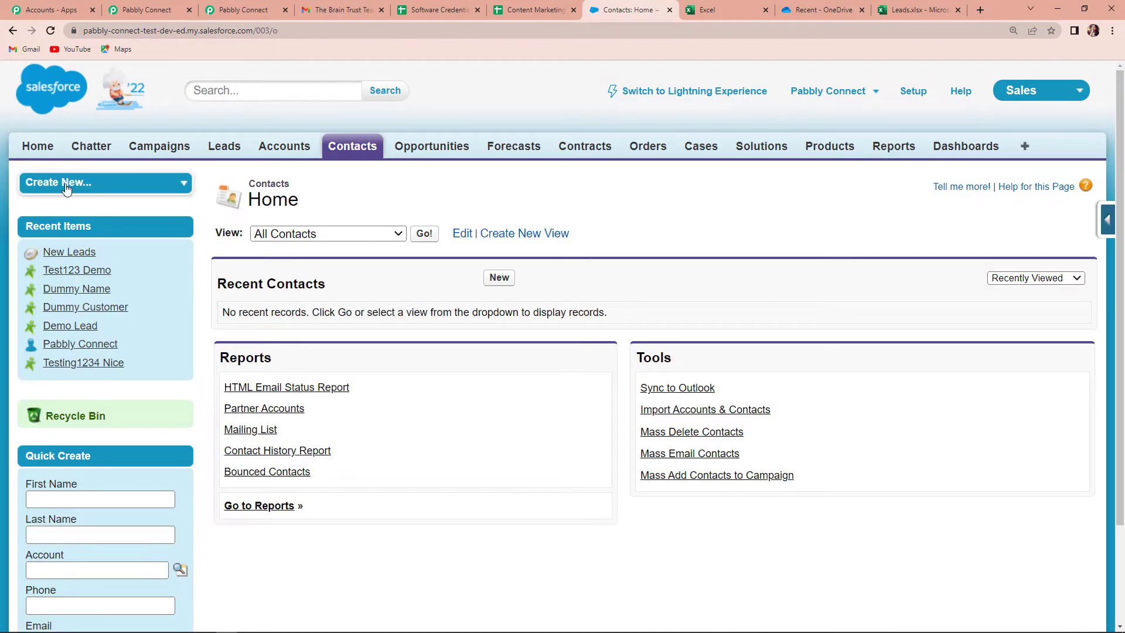
left_click(183, 186)
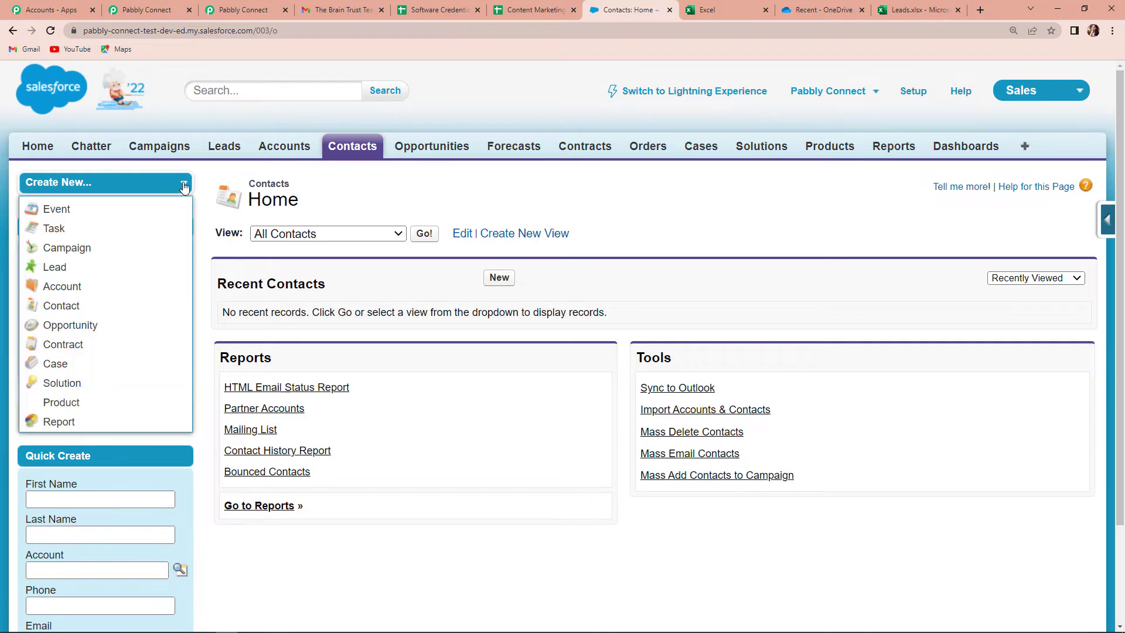
left_click(65, 267)
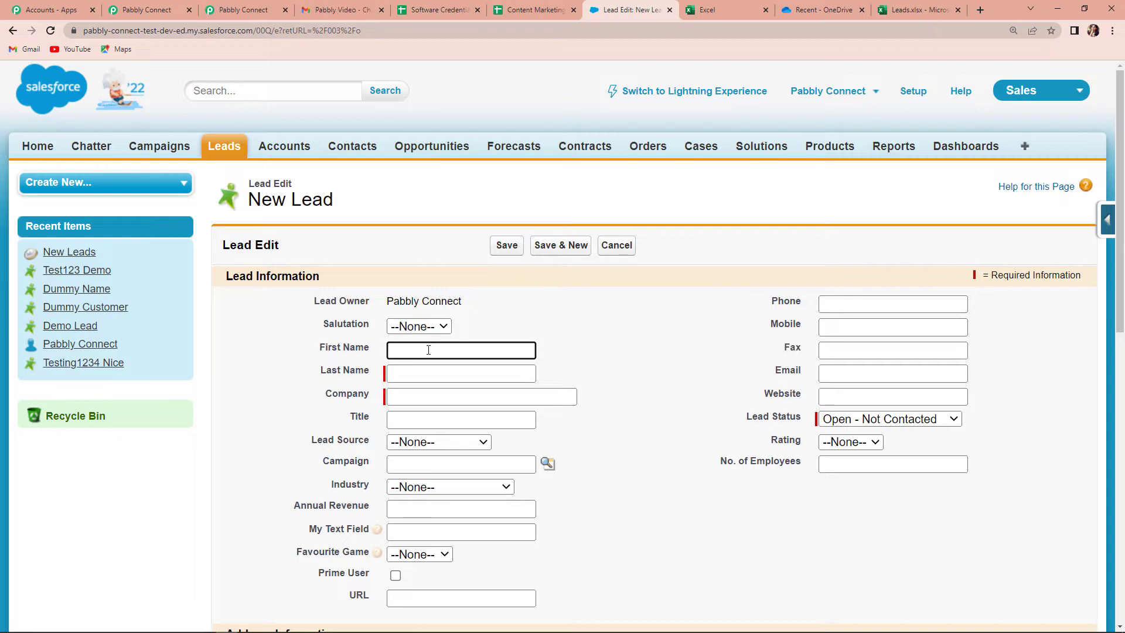
Enter the lead's first and last name and company Pabbly Connect
type("Testing Demo")
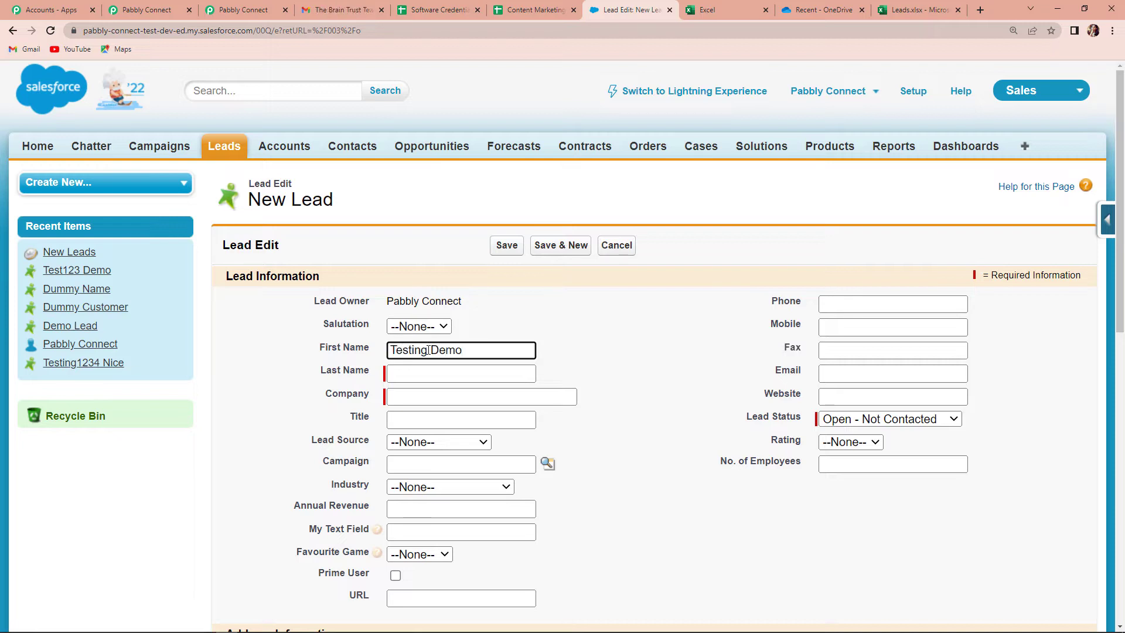
key("BackSpace")
key("BackSpace")
key("BackSpace")
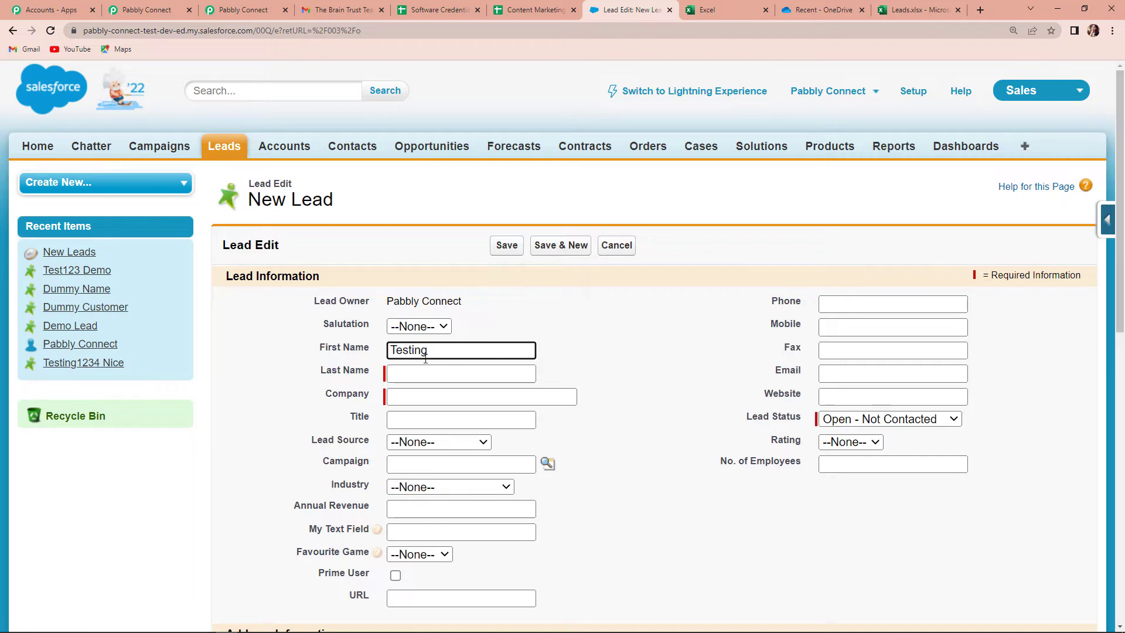
left_click(424, 371)
type("Demo")
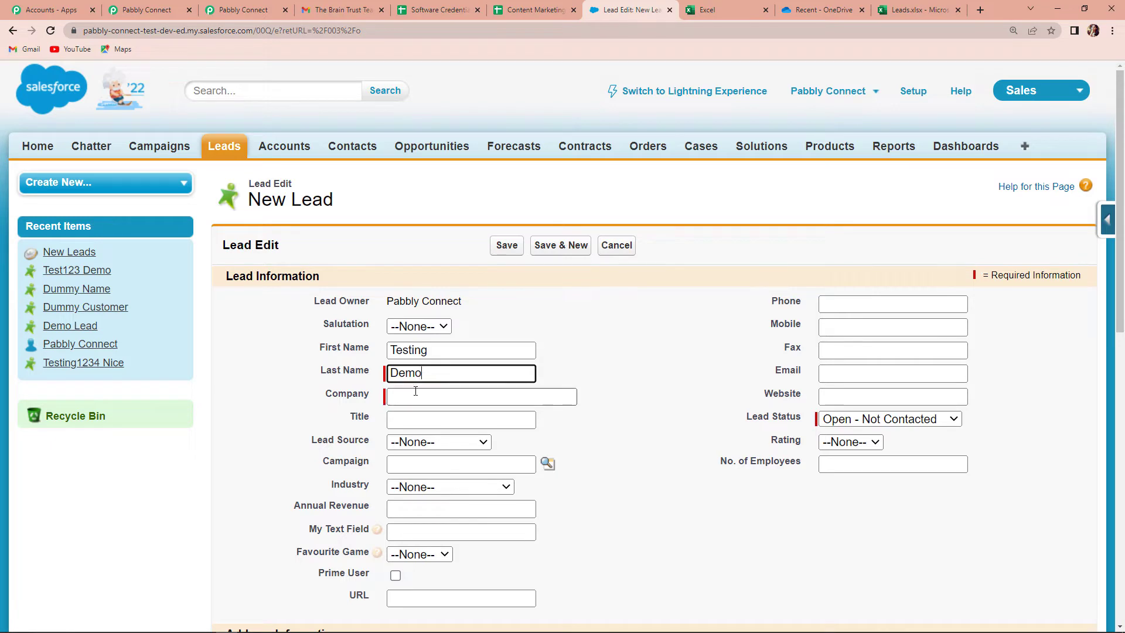
left_click(415, 392)
type("Pabbly Connect")
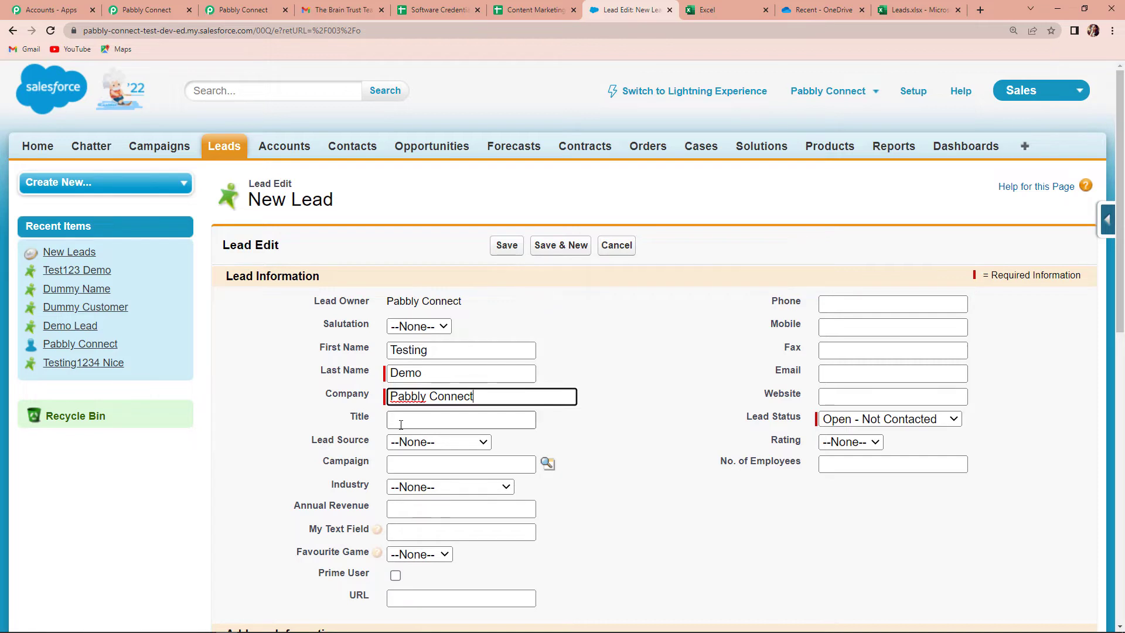
Set Lead Source to Phone Inquiry, Industry to Technology, and annual revenue 20000000
left_click(485, 444)
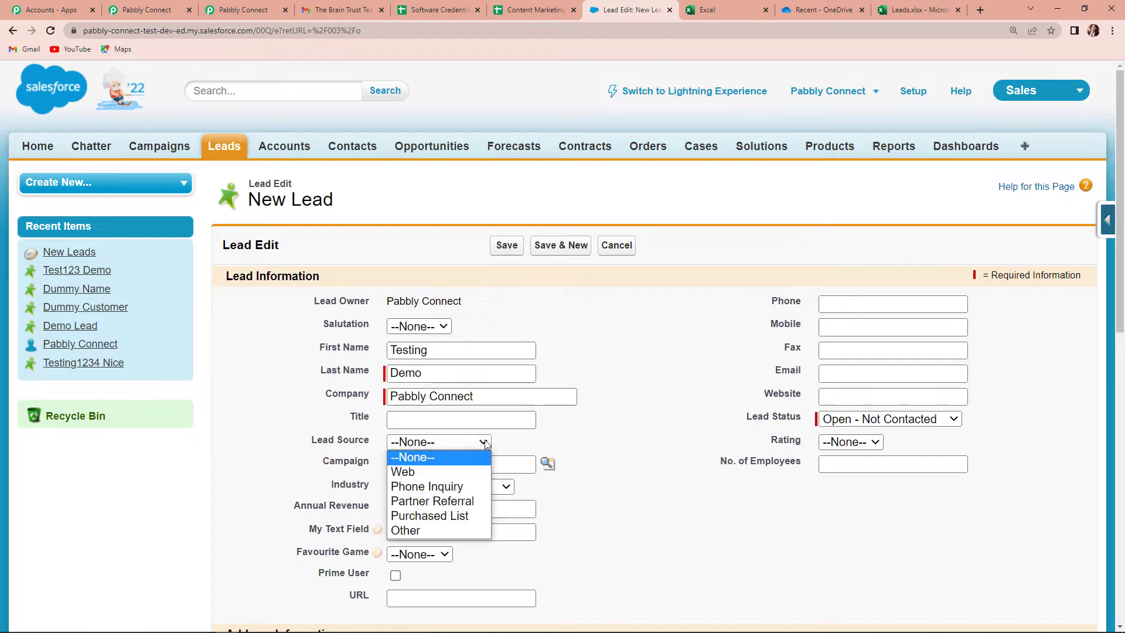
left_click(456, 496)
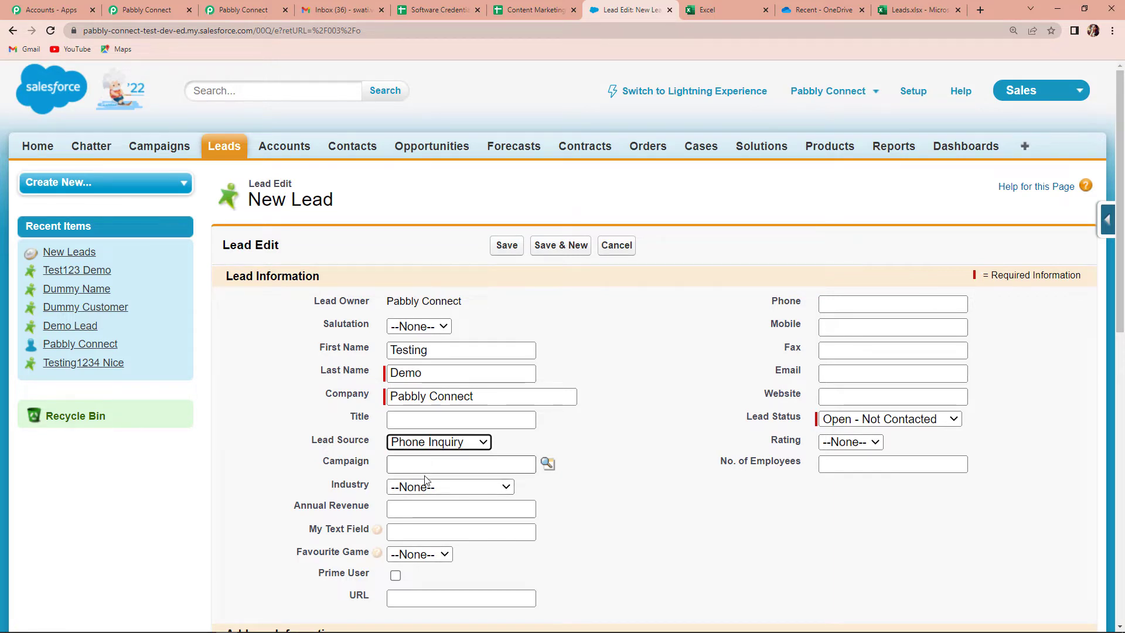
left_click(507, 490)
scroll(408, 412, "down", 3)
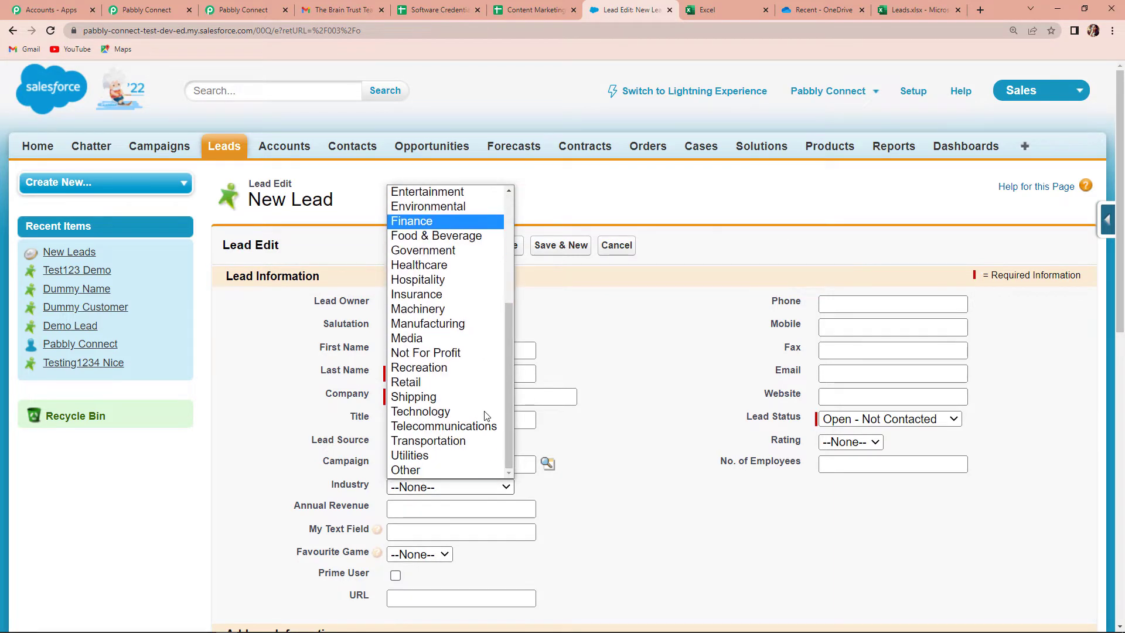
left_click(408, 411)
scroll(592, 502, "down", 2)
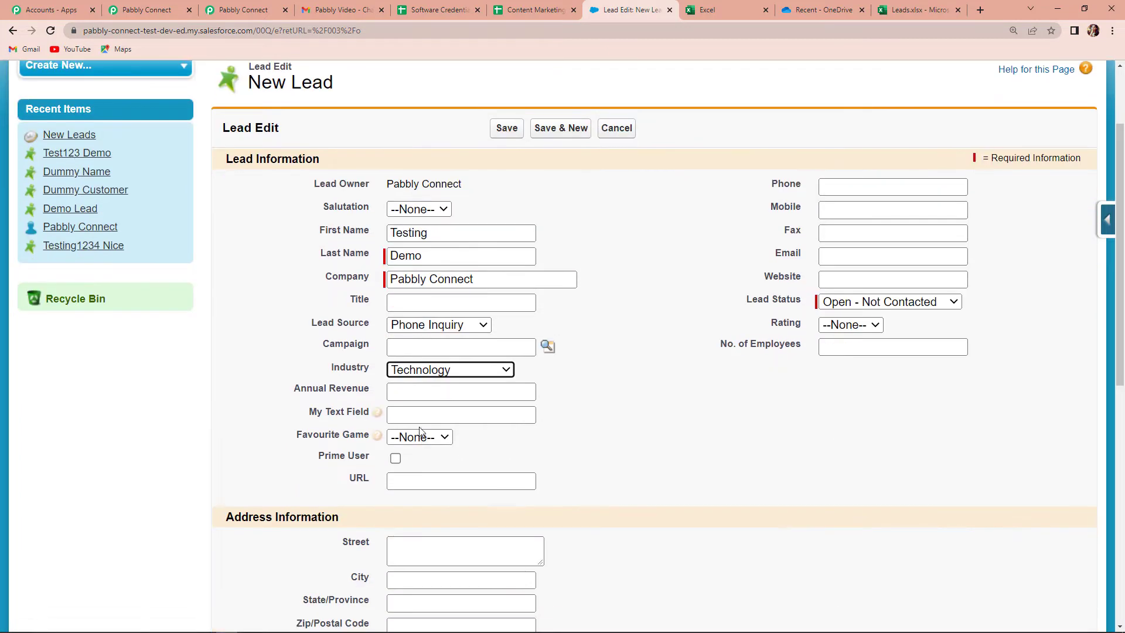
left_click(428, 392)
type("20000000")
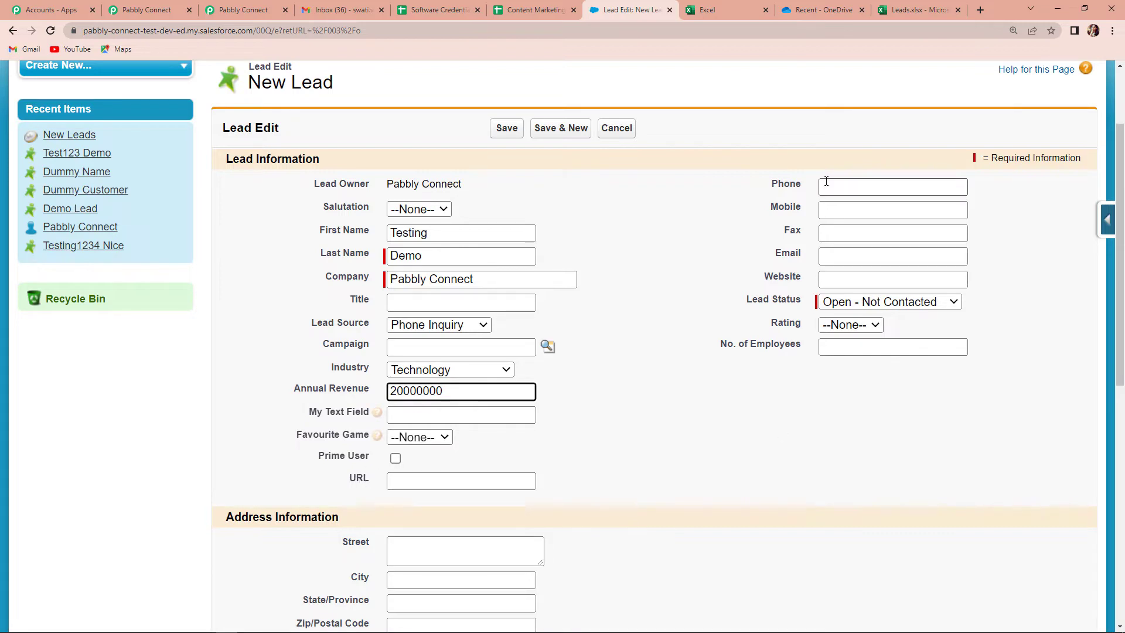
Enter the lead's mobile and email, 50 employees, and keep status Open - Not Contacted
left_click(831, 210)
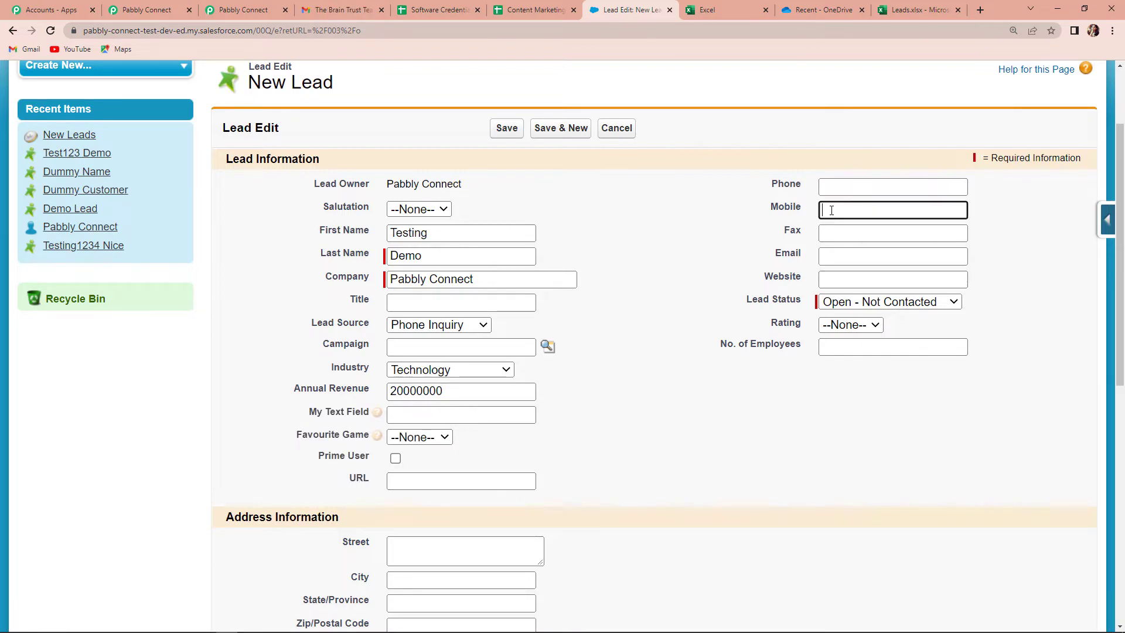
type("911) 1")
type("11-1111111")
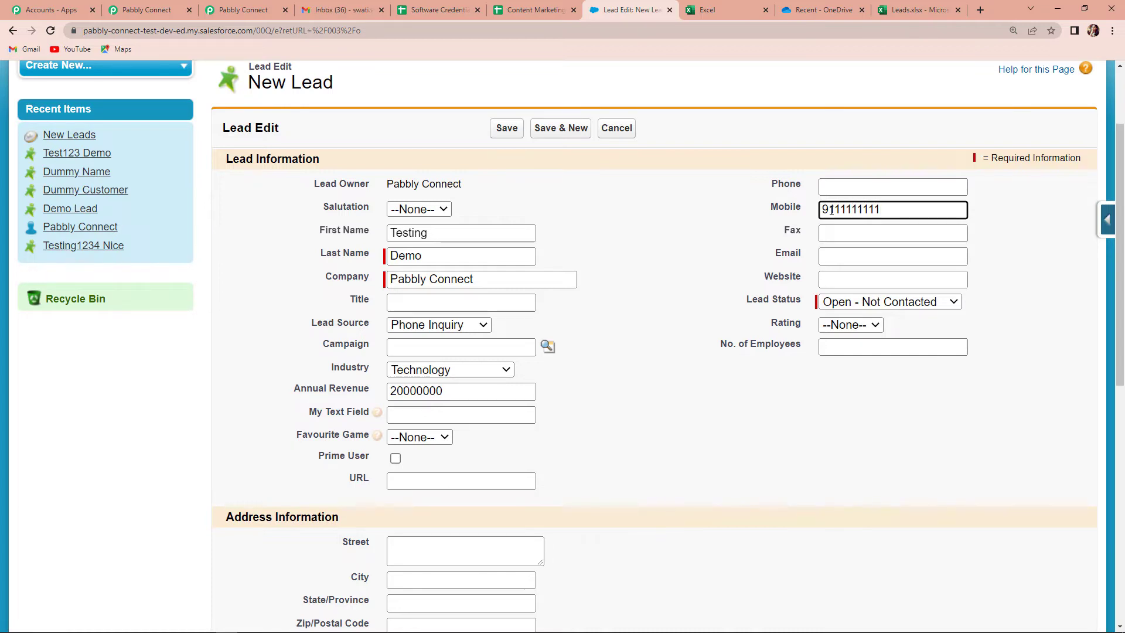
left_click(859, 253)
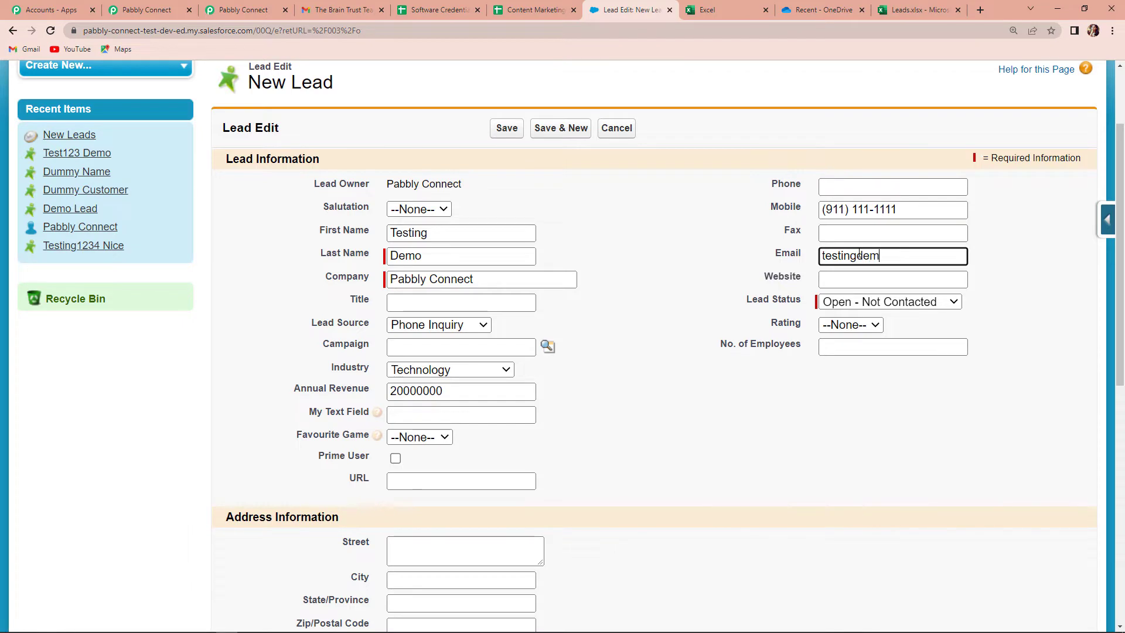
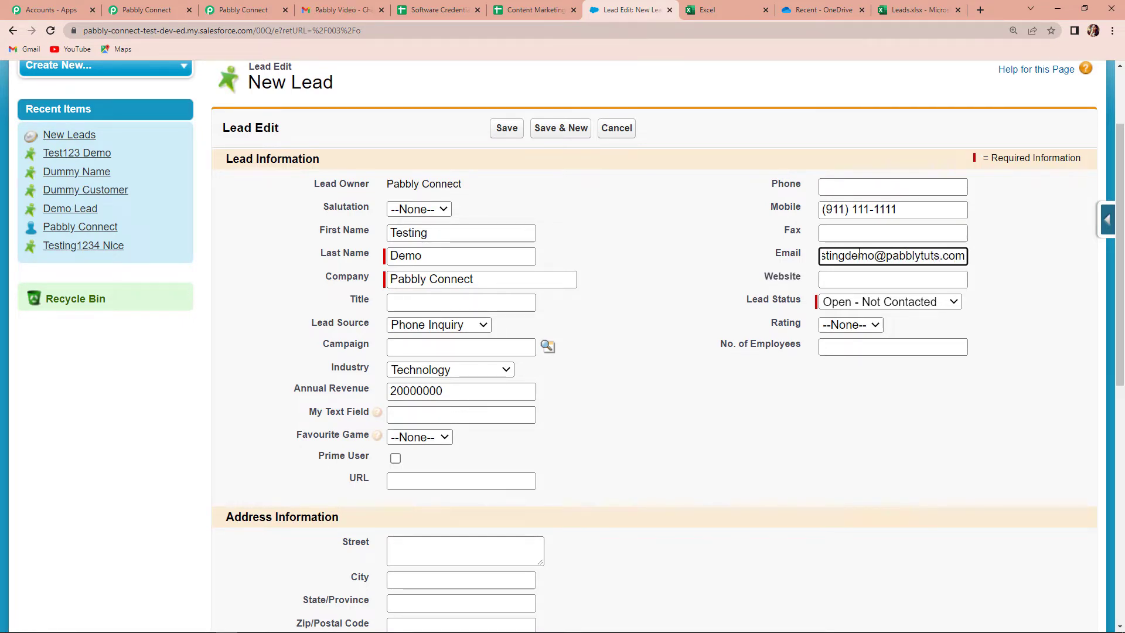
left_click(849, 349)
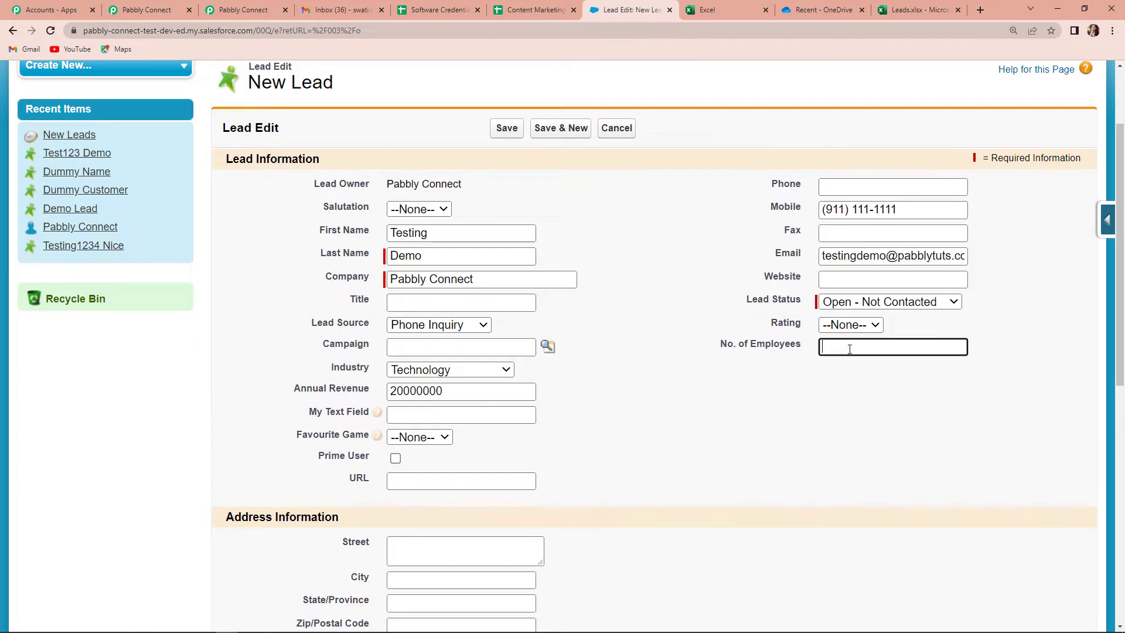
type("50")
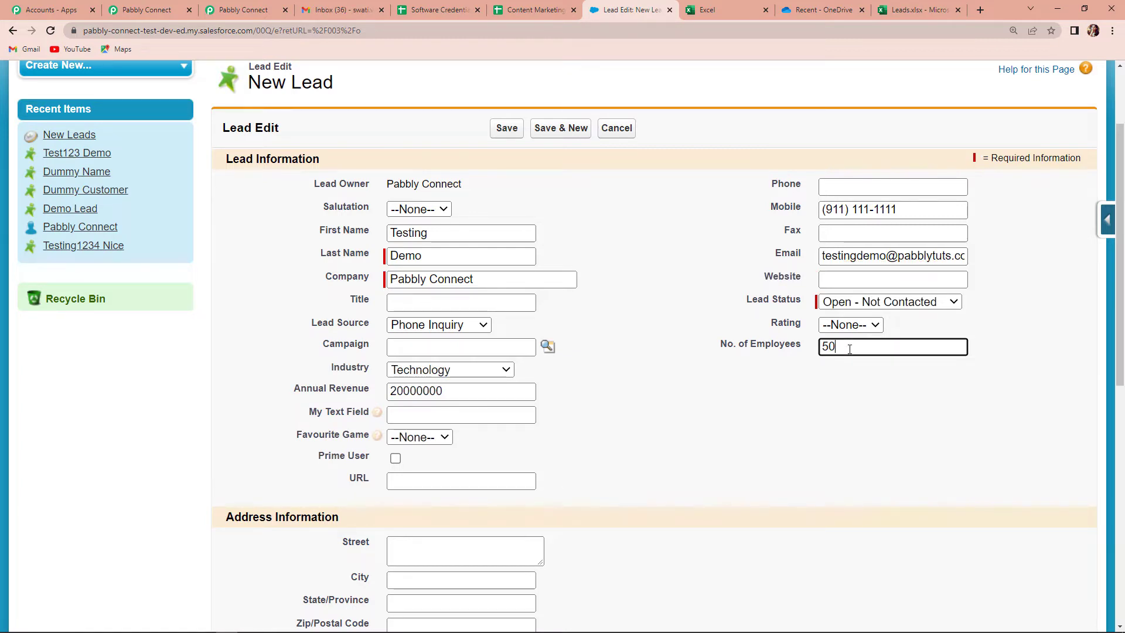
left_click(948, 304)
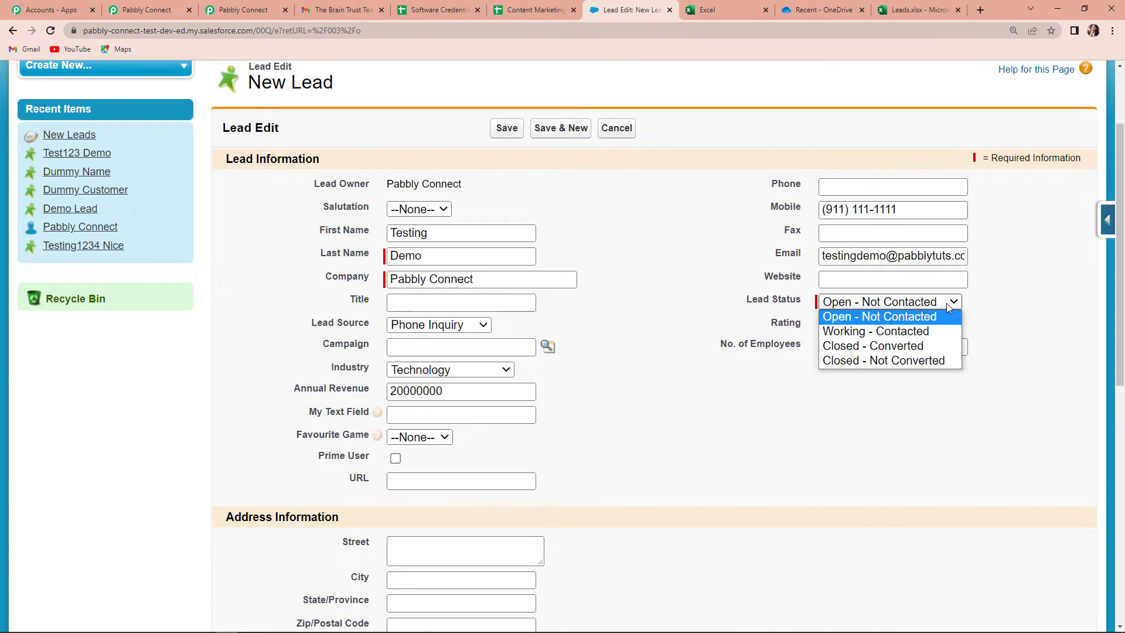
left_click(874, 318)
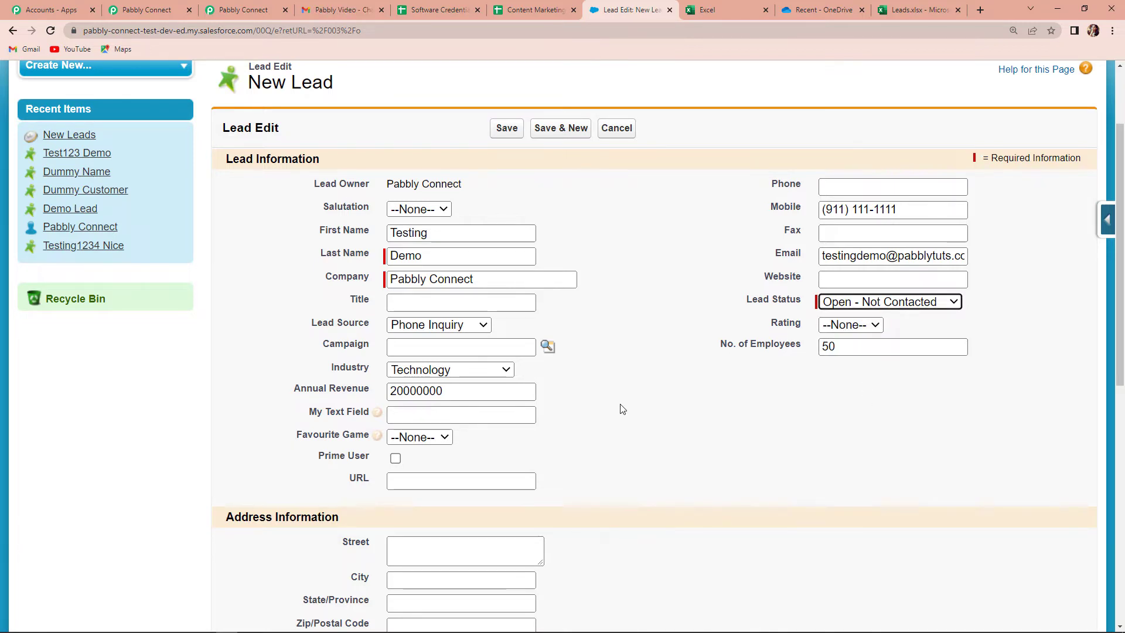
scroll(619, 407, "down", 4)
Fill in the lead's street, city, postal code, country and state/province
left_click(444, 321)
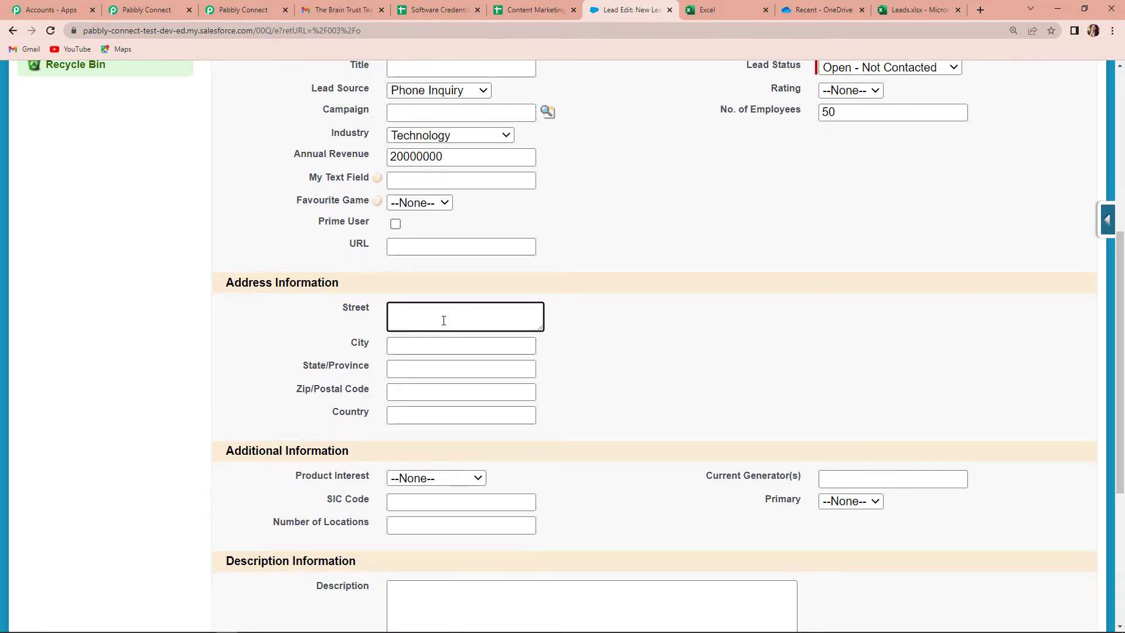
type("Rab")
key("BackSpace")
type("ndom Street")
left_click(433, 348)
type("Random")
type(" City")
key("BackSpace")
type("ty")
left_click(431, 392)
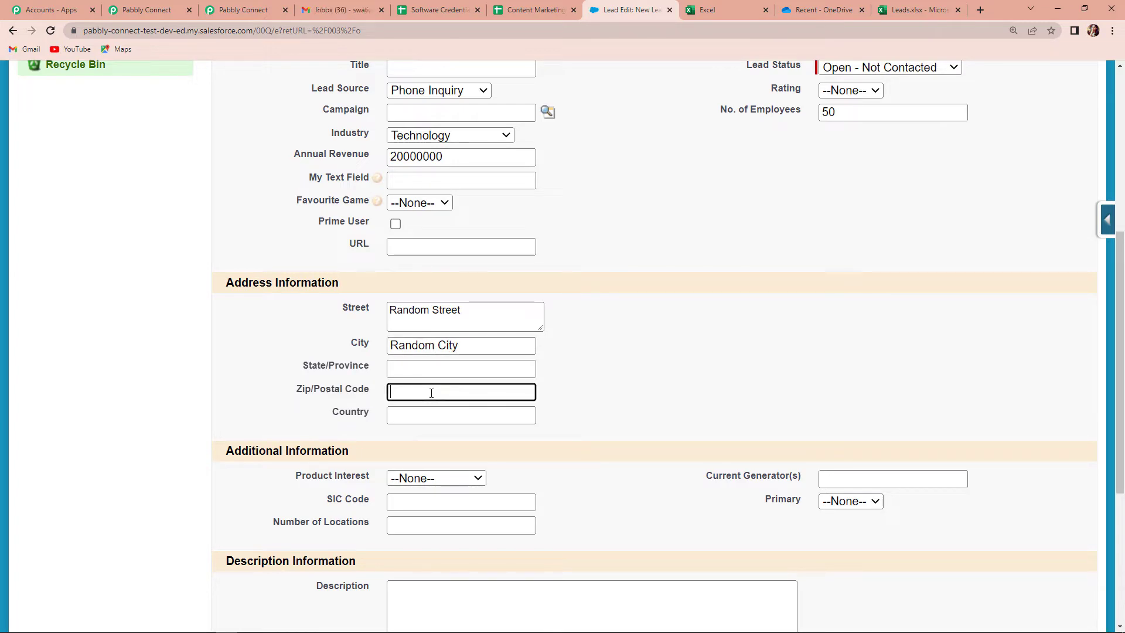
type("462042")
left_click(416, 415)
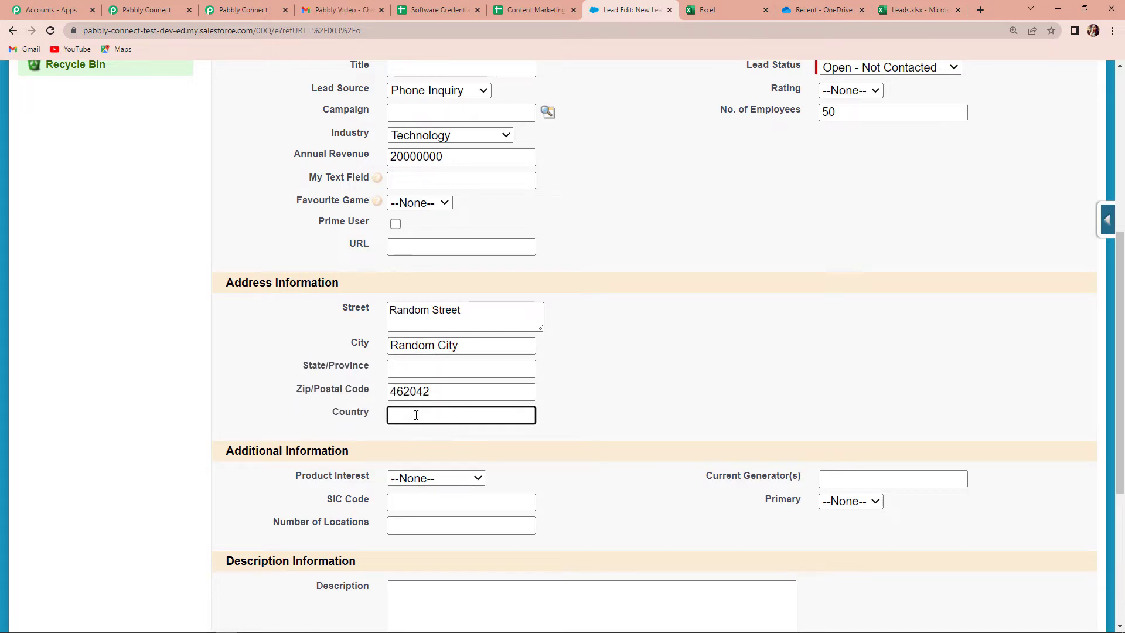
type("India")
left_click(410, 369)
type("Mdhya Pradesh")
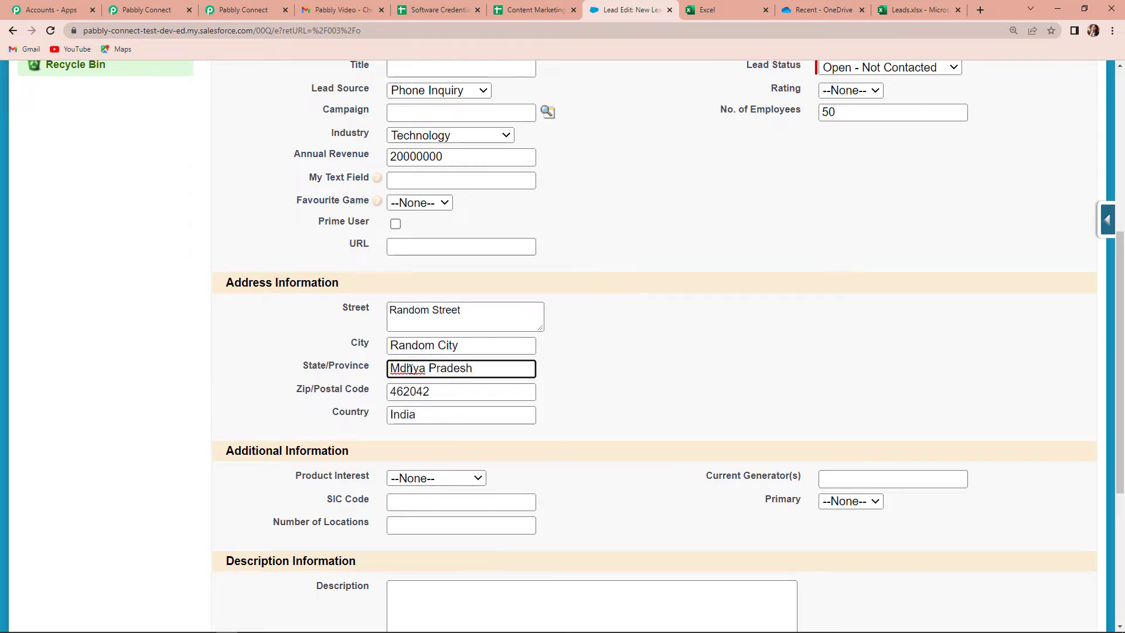
Save the lead and dismiss Chrome's save-address prompt
scroll(516, 367, "down", 1)
scroll(516, 367, "down", 1)
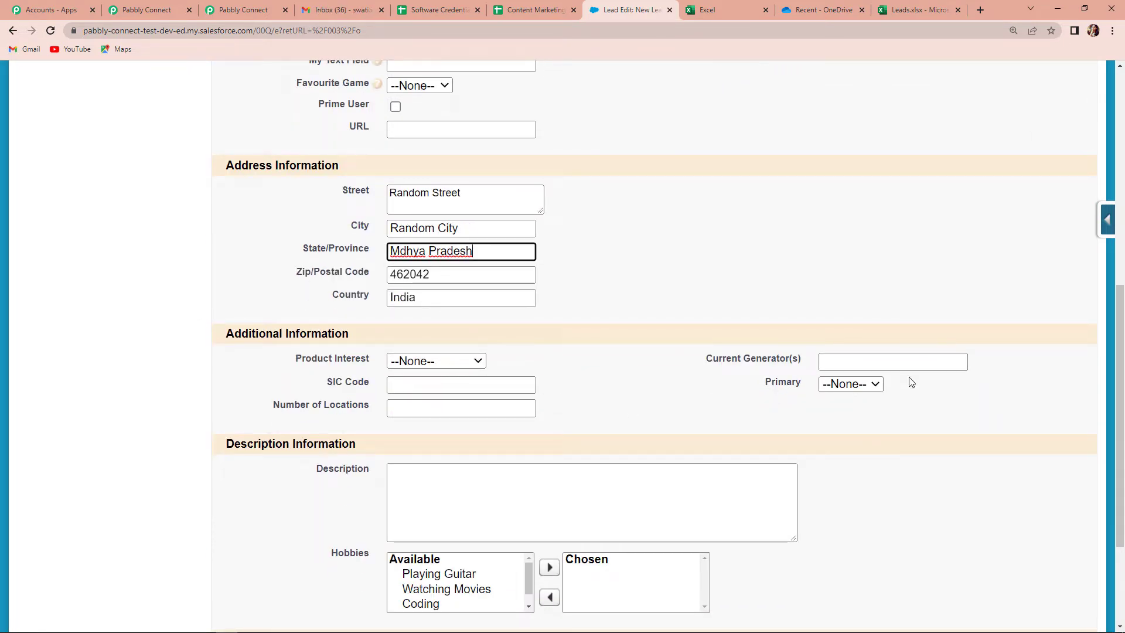
scroll(910, 382, "down", 4)
scroll(910, 382, "down", 2)
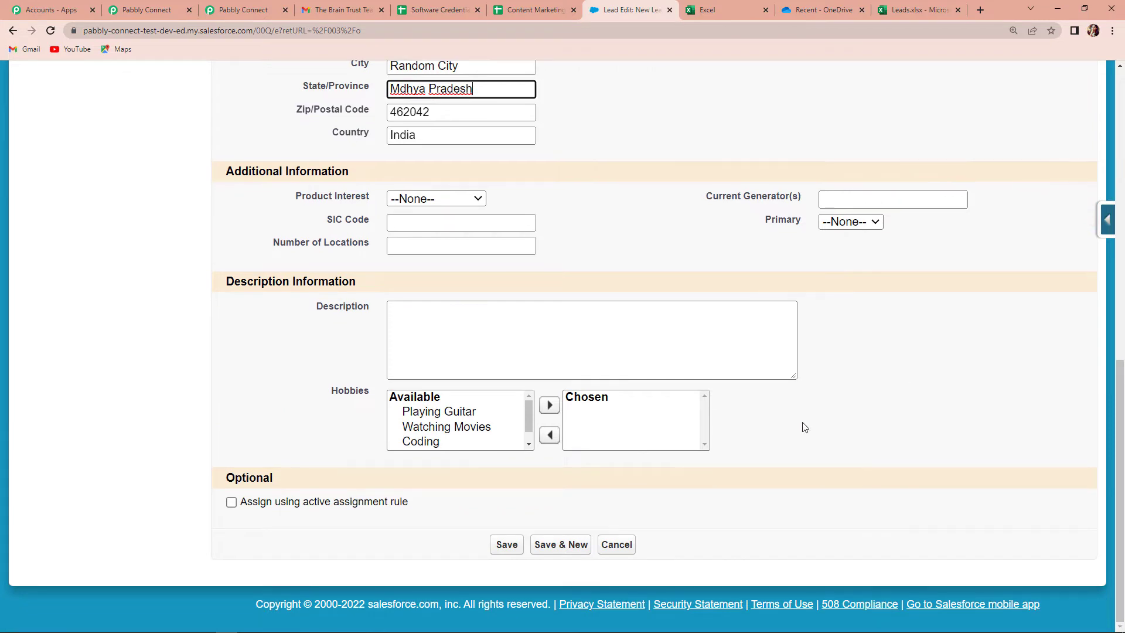
left_click(507, 544)
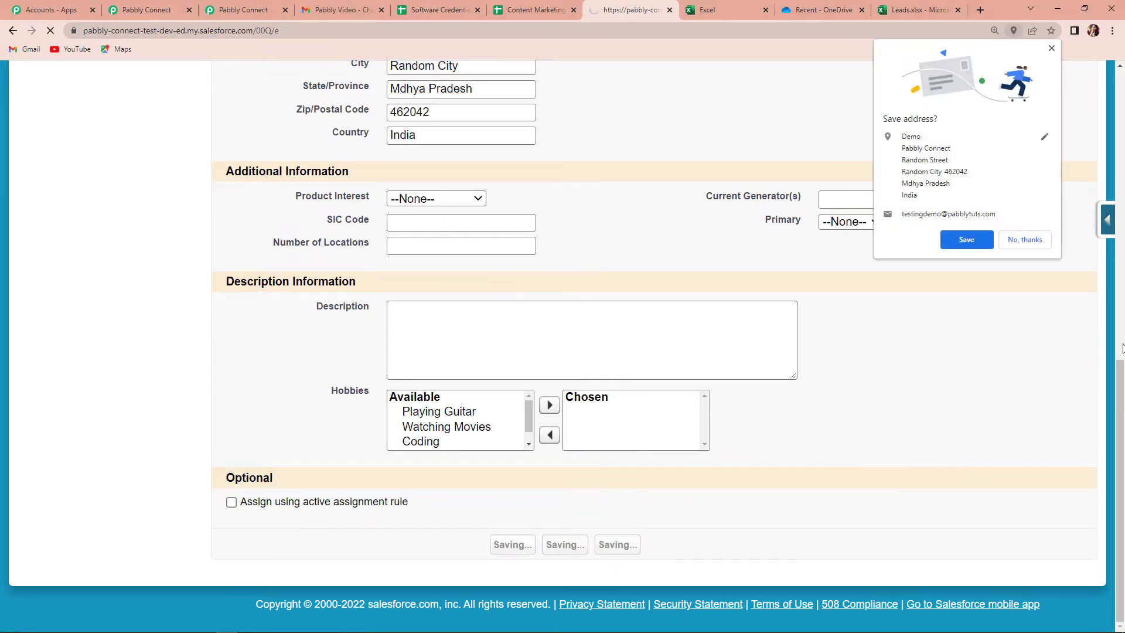
left_click(965, 239)
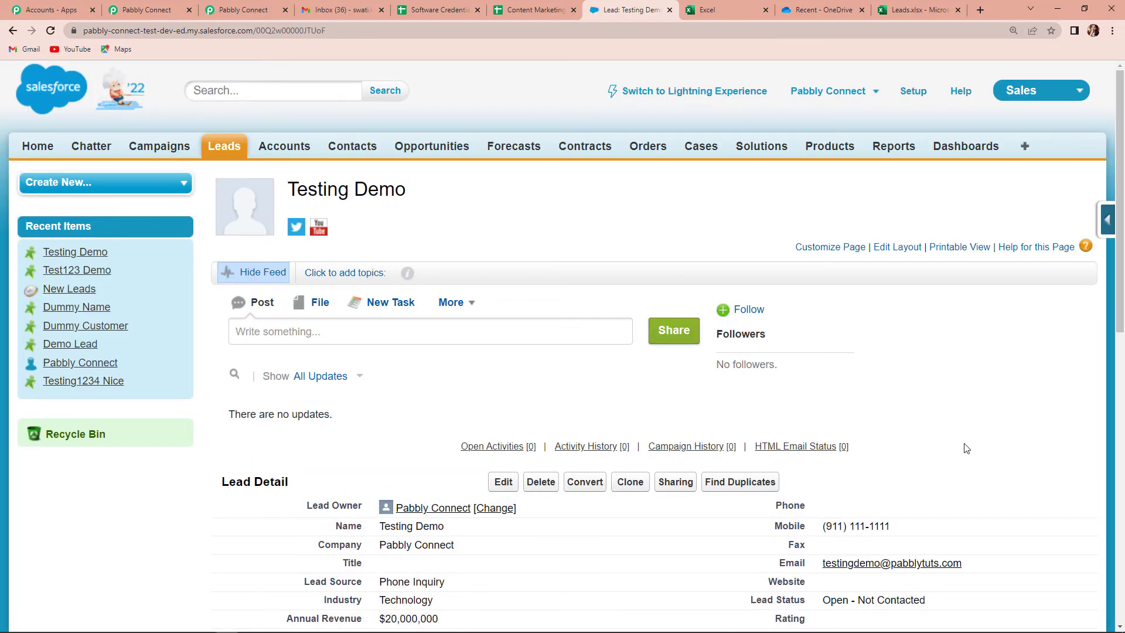
Send a Salesforce trigger test request and review the returned lead fields (Phone Inquiry, Technology, 50 employees)
left_click(147, 10)
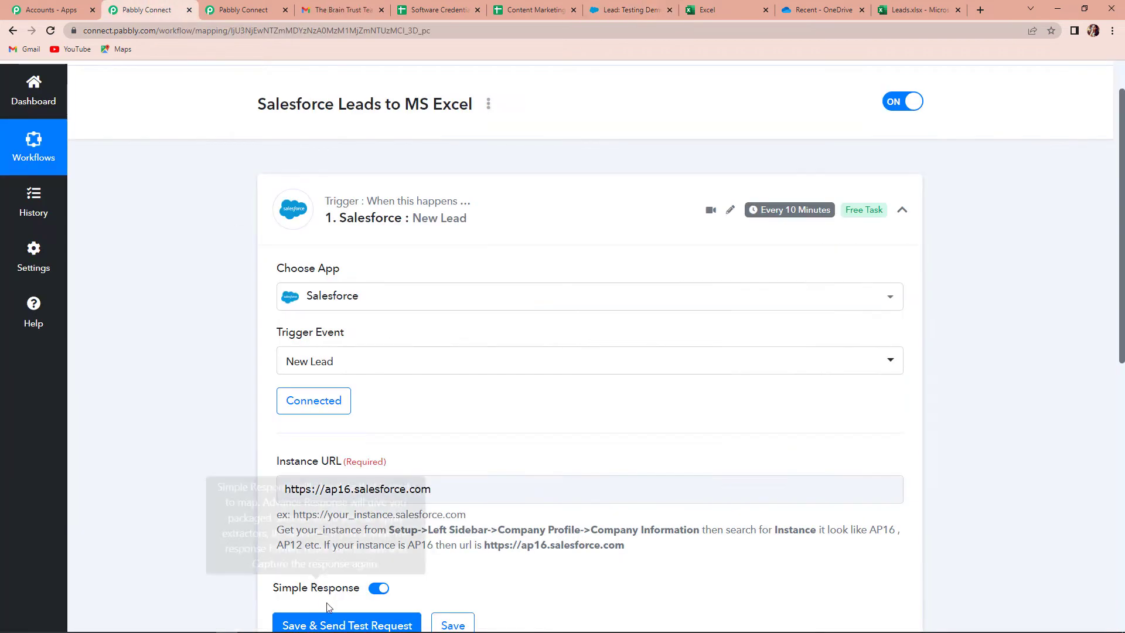
scroll(378, 565, "down", 1)
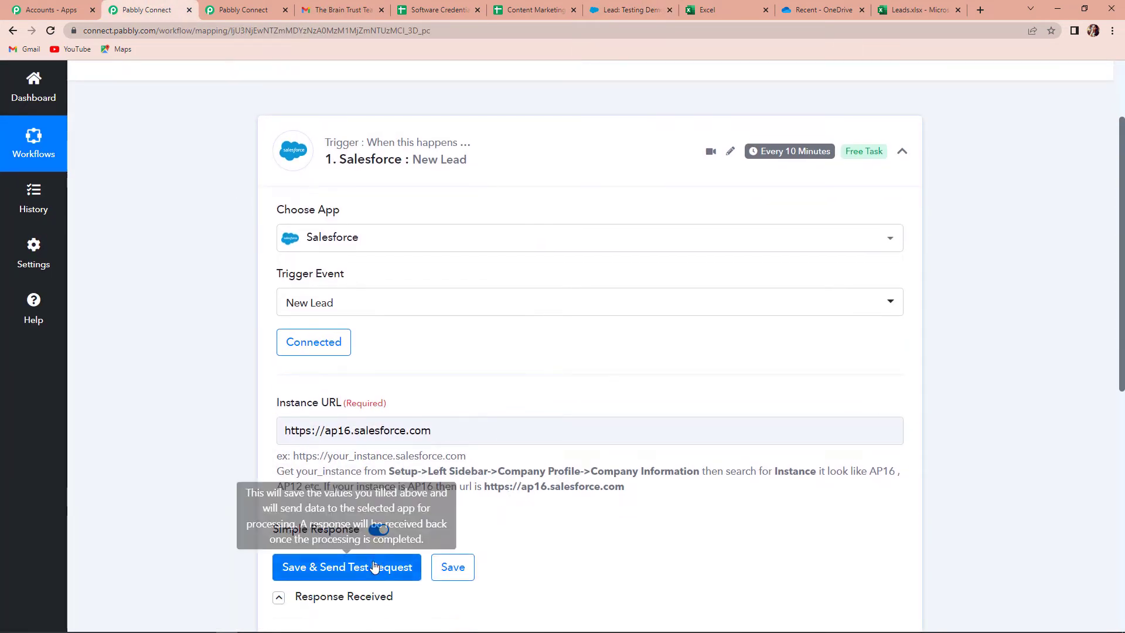
left_click(369, 566)
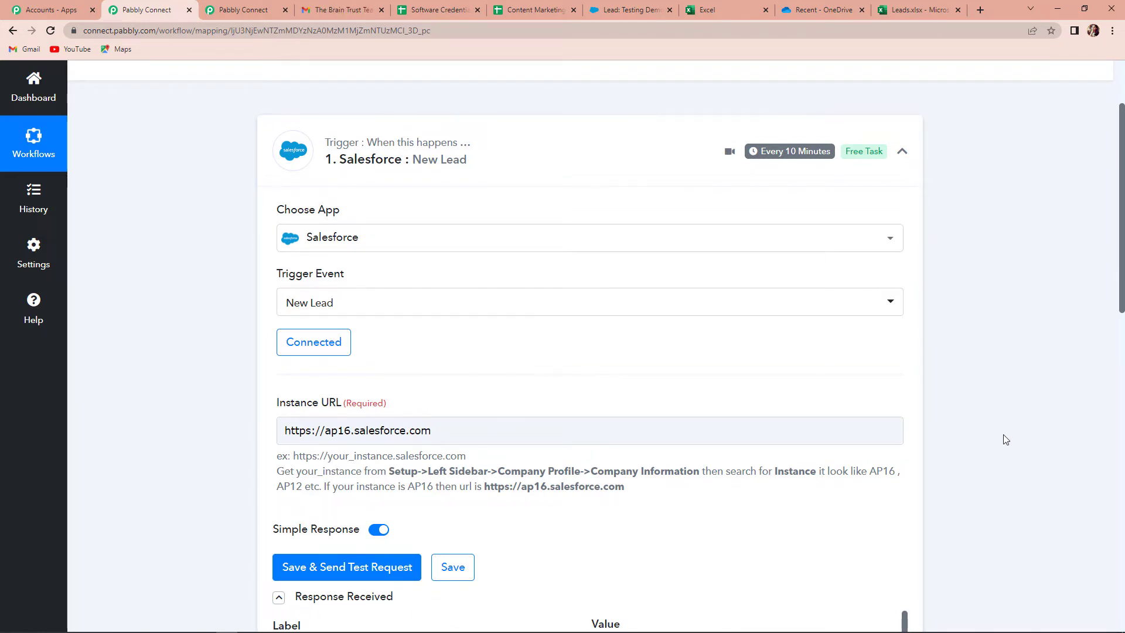
scroll(1005, 439, "down", 5)
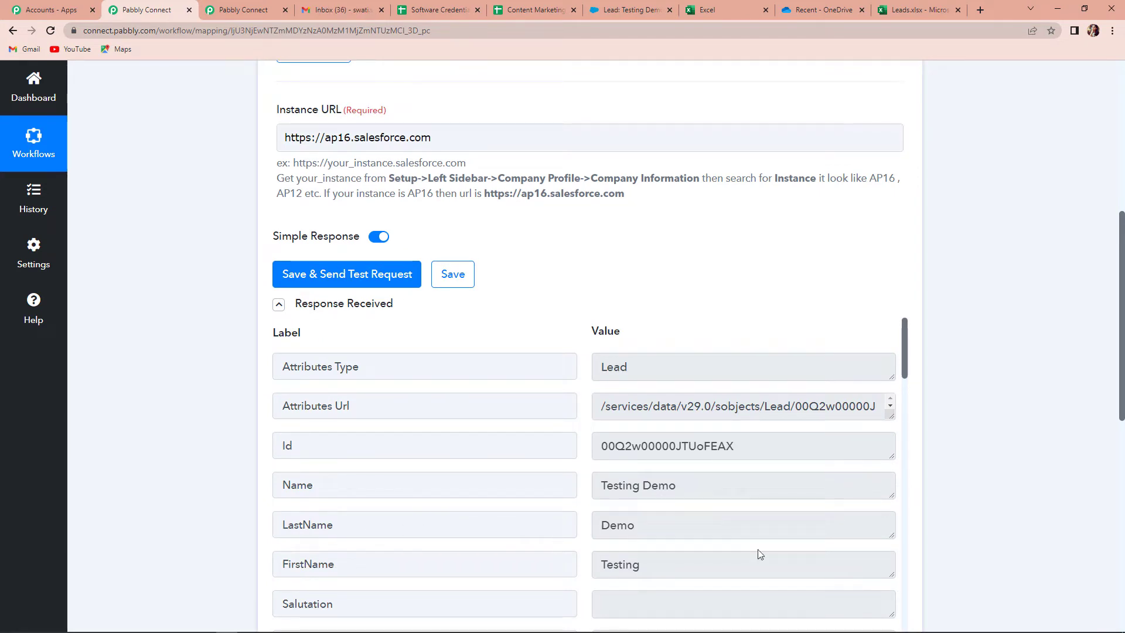
scroll(740, 527, "down", 6)
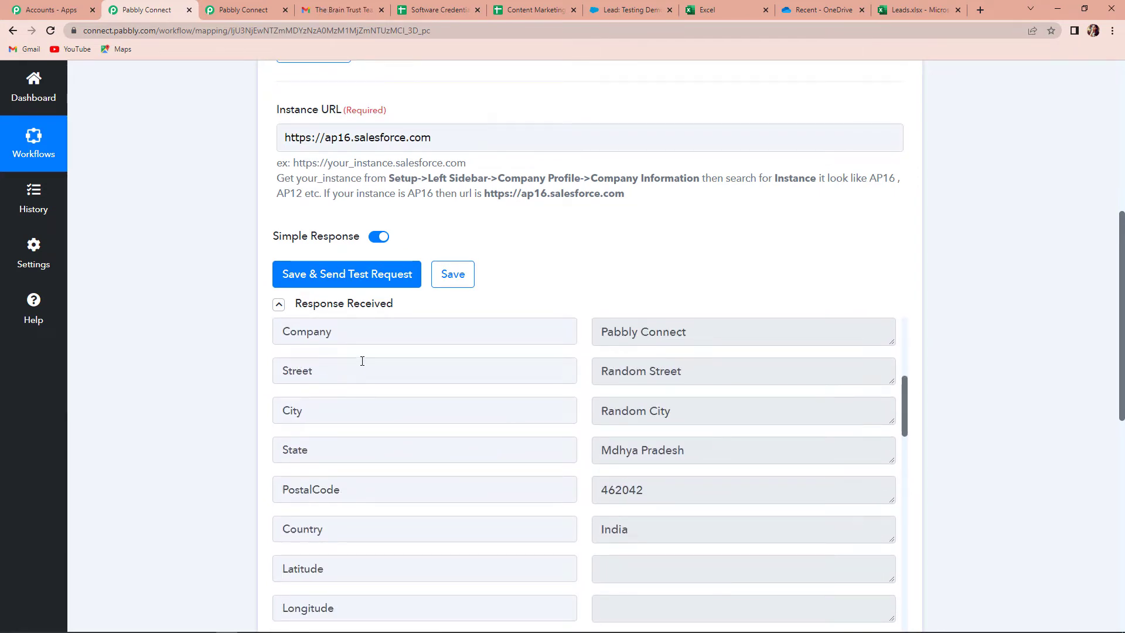
scroll(696, 469, "down", 4)
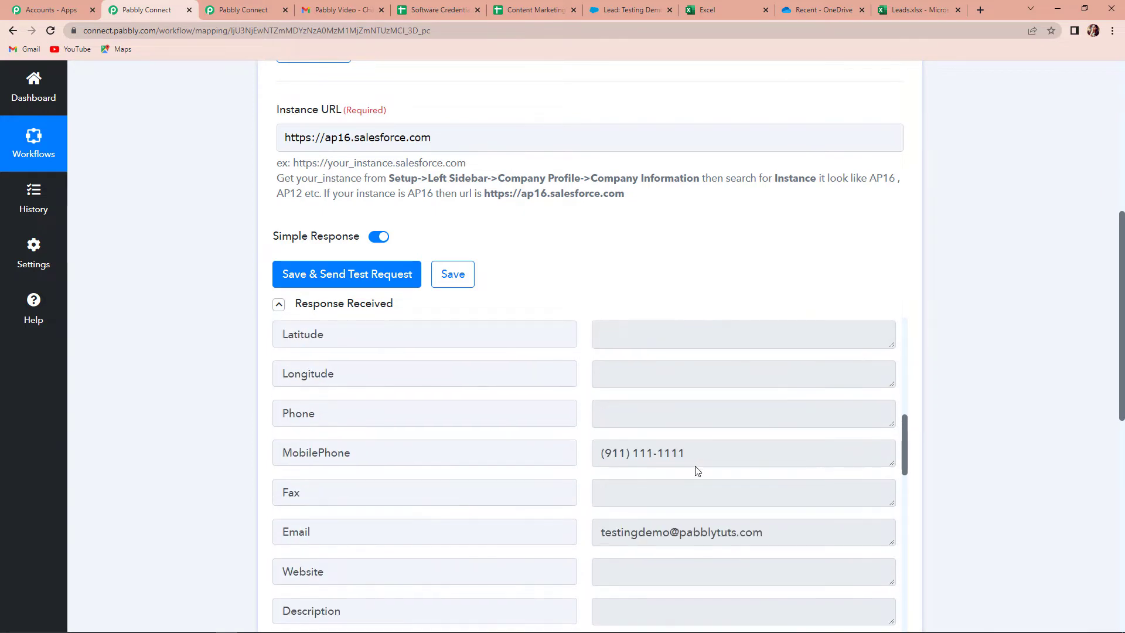
scroll(674, 467, "down", 4)
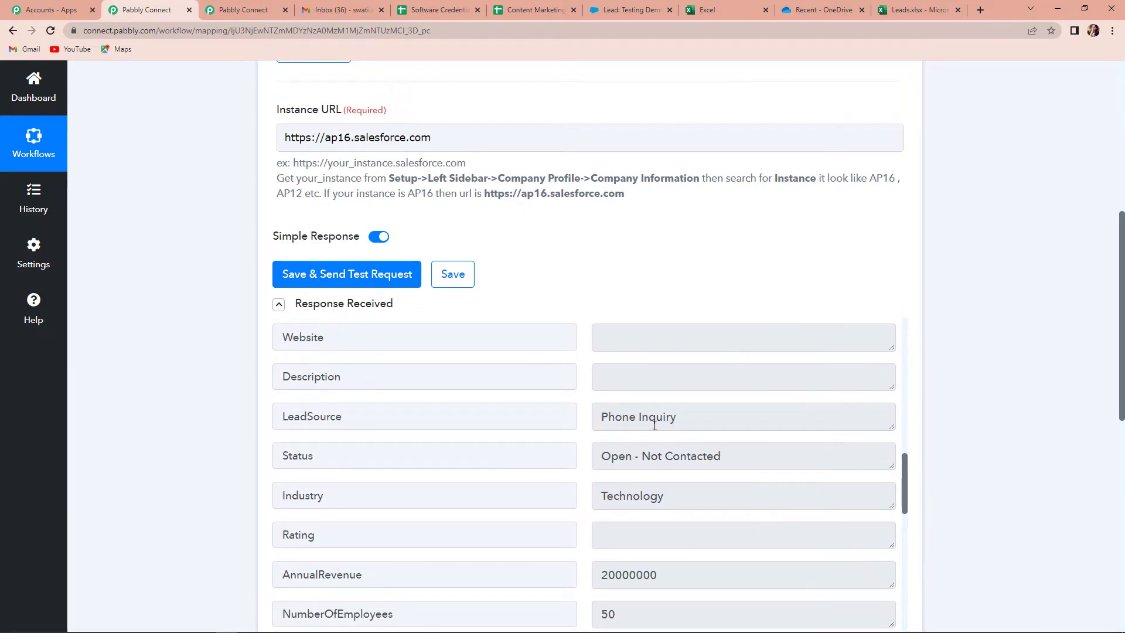
scroll(693, 492, "down", 3)
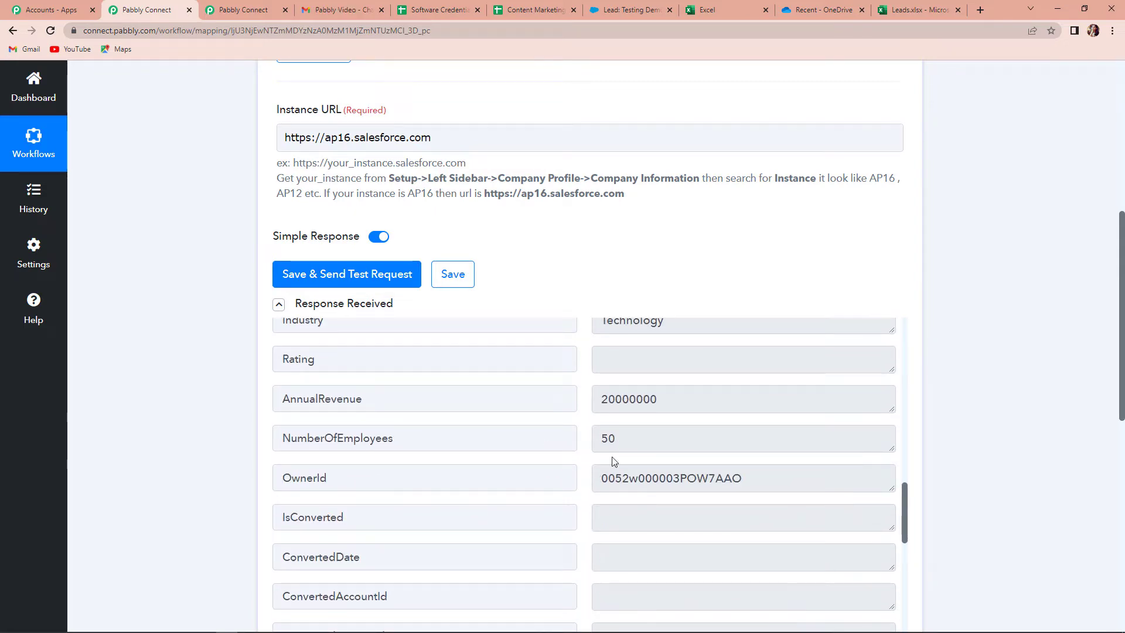
scroll(613, 462, "down", 7)
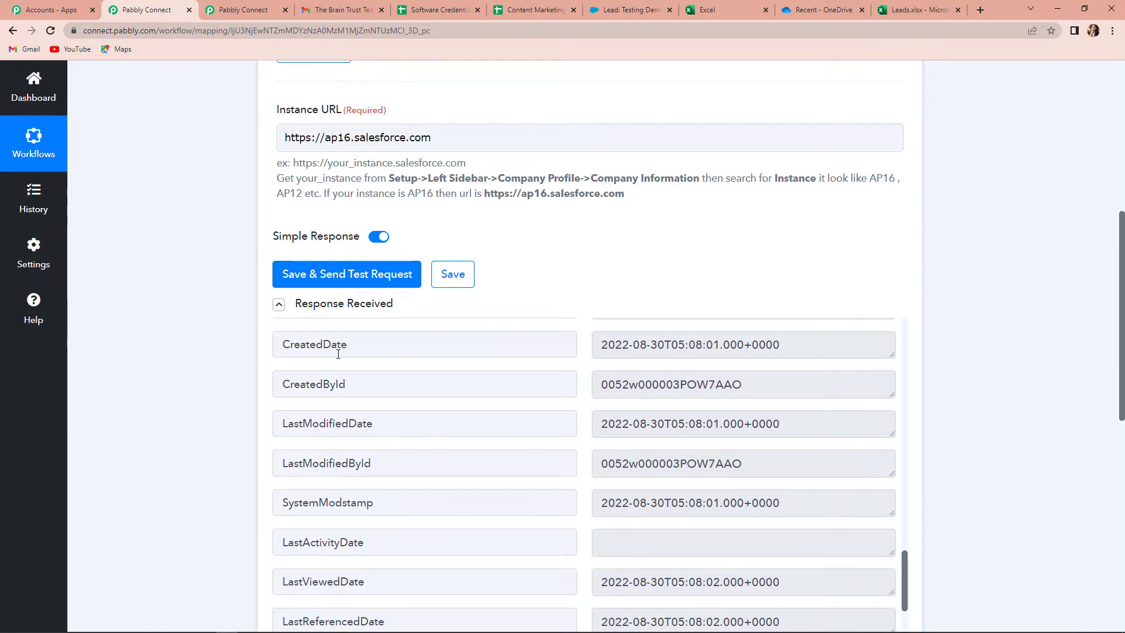
scroll(483, 443, "up", 2)
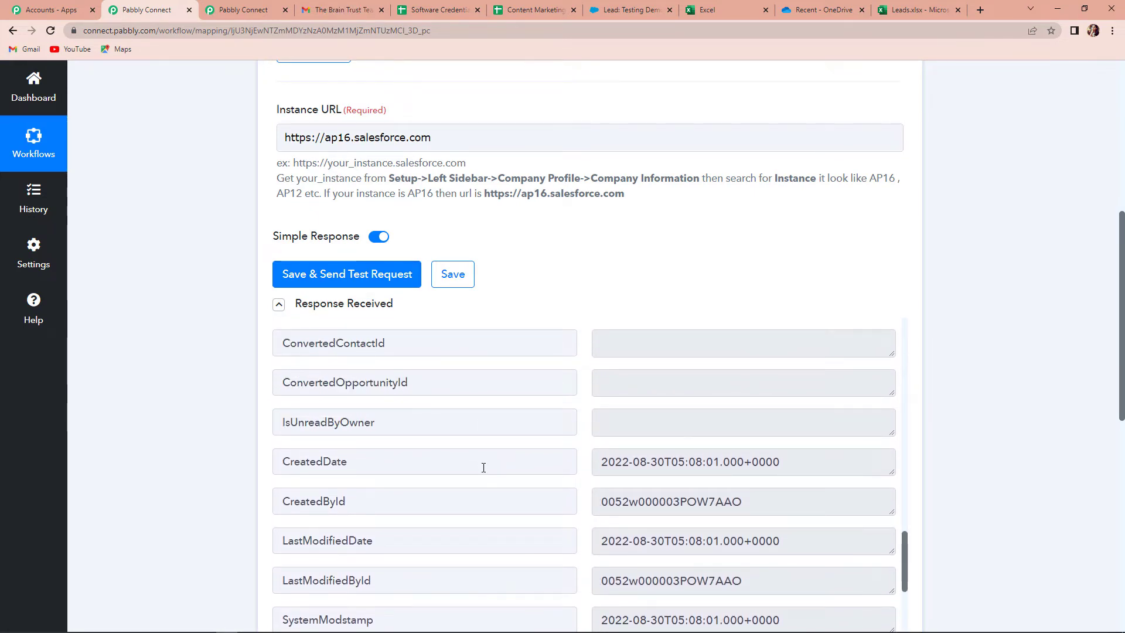
scroll(796, 466, "down", 5)
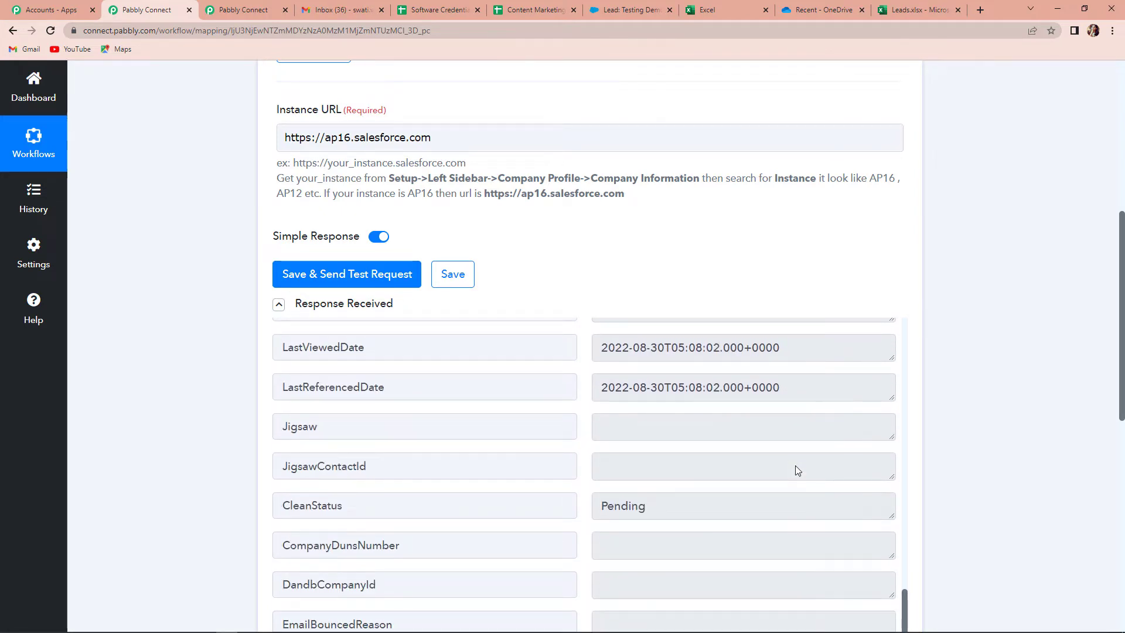
scroll(795, 465, "down", 8)
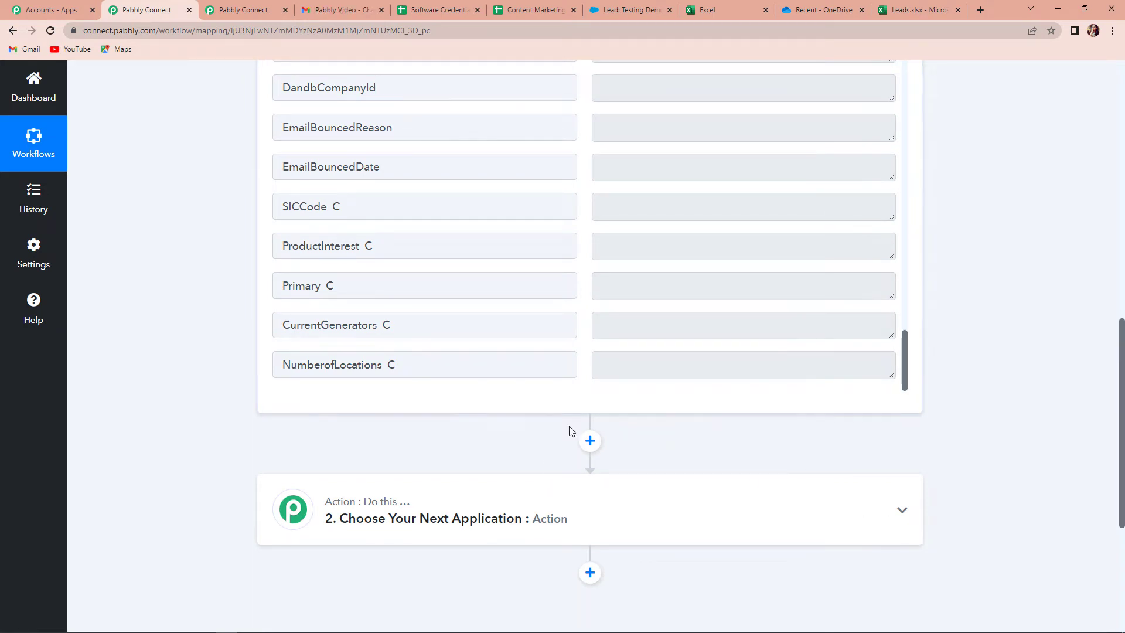
Choose Microsoft Excel as the app for the action step by searching "exce"
scroll(527, 433, "down", 2)
left_click(353, 404)
left_click(366, 476)
type("excel")
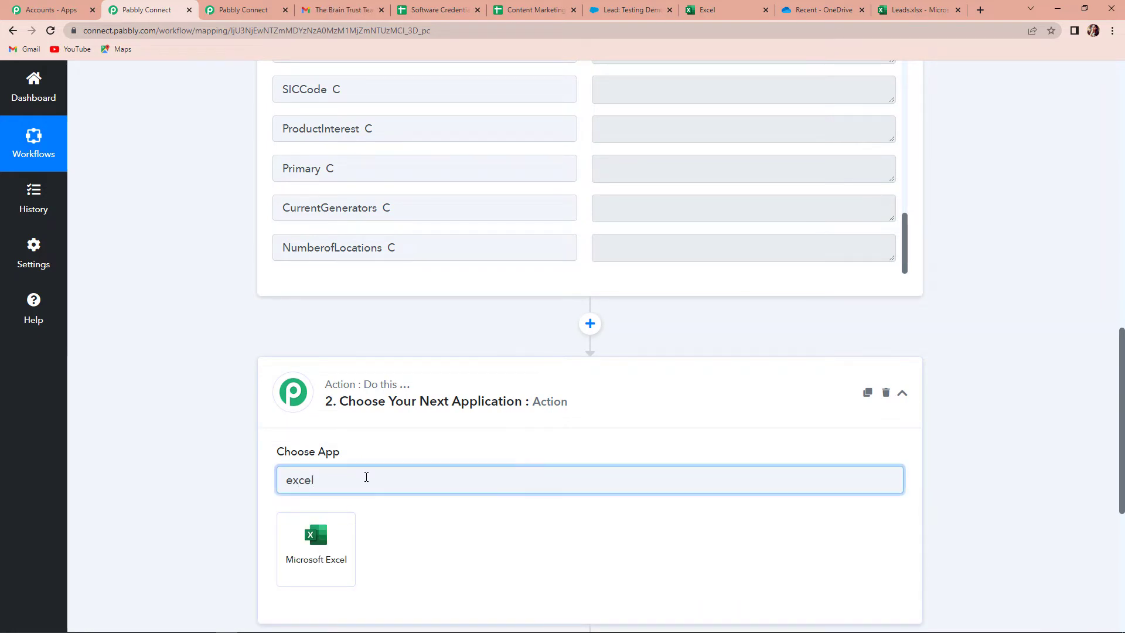
key("Return")
Set the Excel action event to Add Row To Worksheet and begin connecting an Excel account
left_click(314, 428)
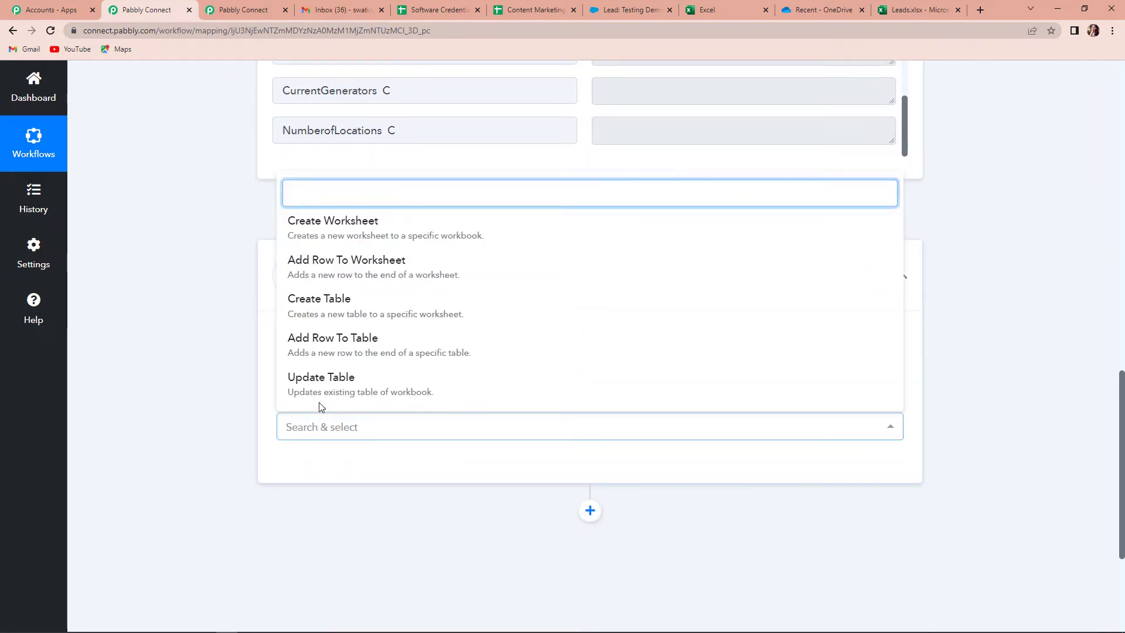
left_click(324, 271)
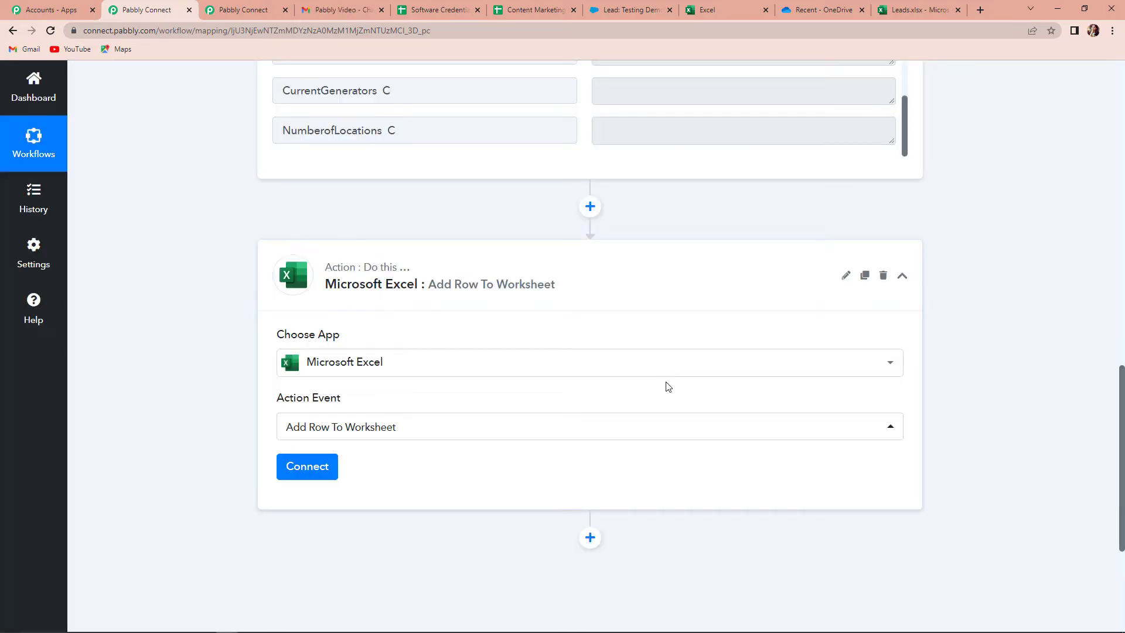
left_click(308, 467)
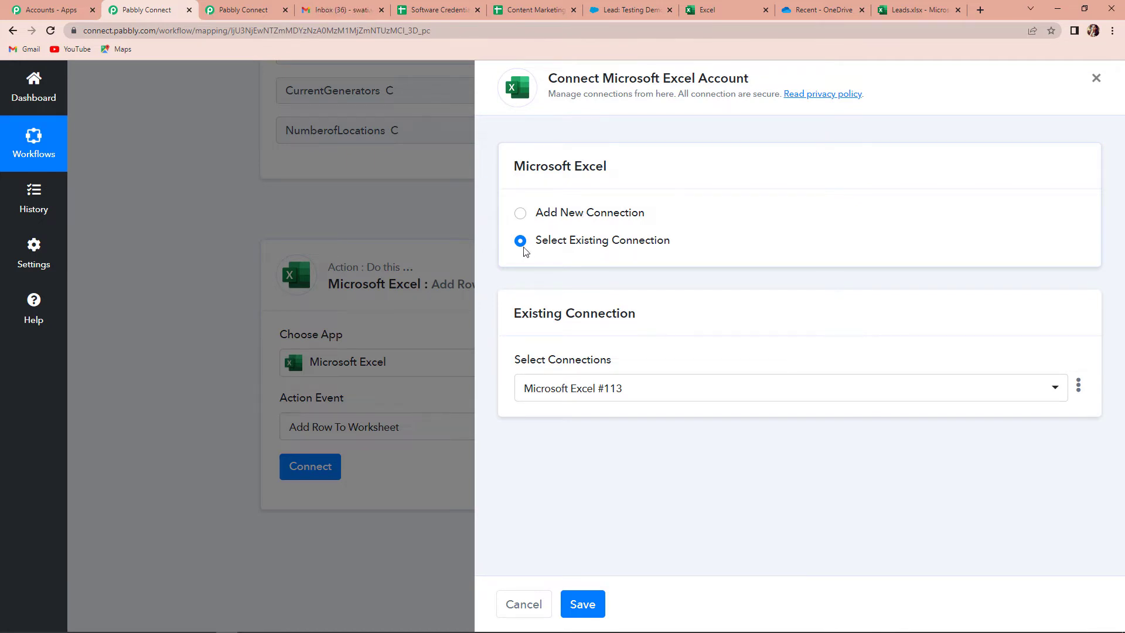
Authorize a new Microsoft Excel connection by selecting the Microsoft account and accepting the access request
left_click(520, 213)
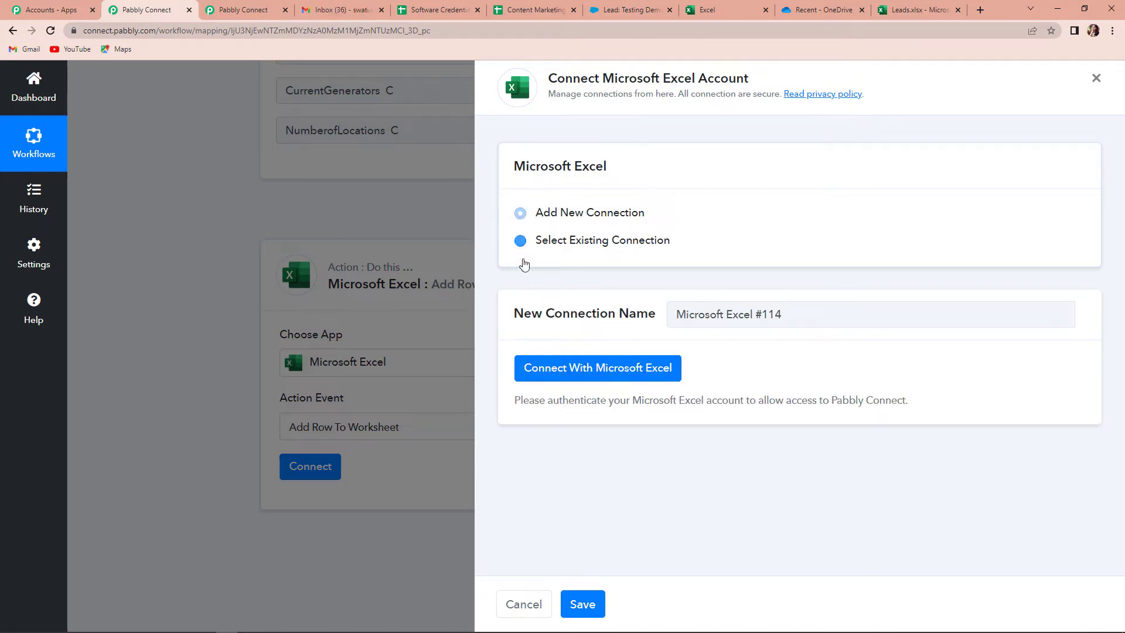
left_click(598, 369)
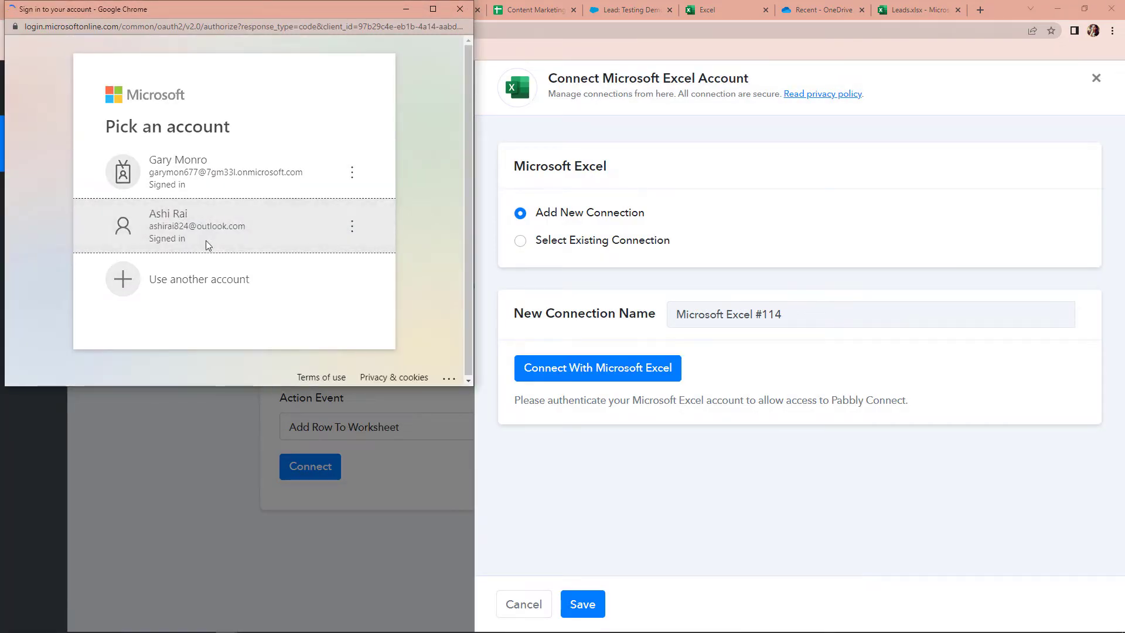
left_click(383, 252)
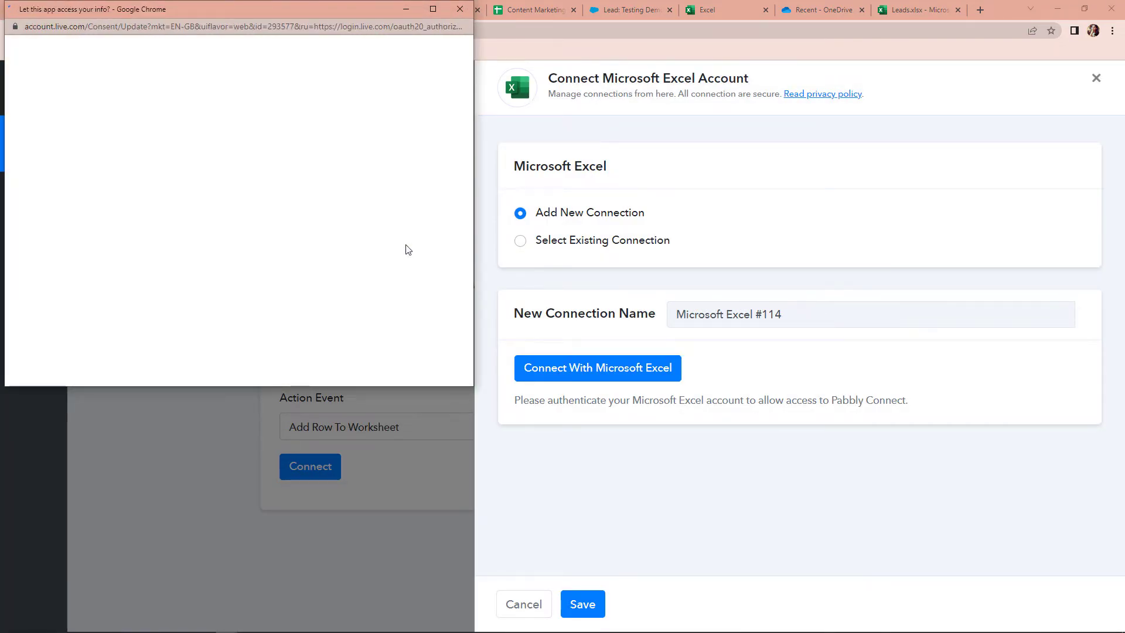
scroll(408, 249, "down", 9)
left_click(322, 565)
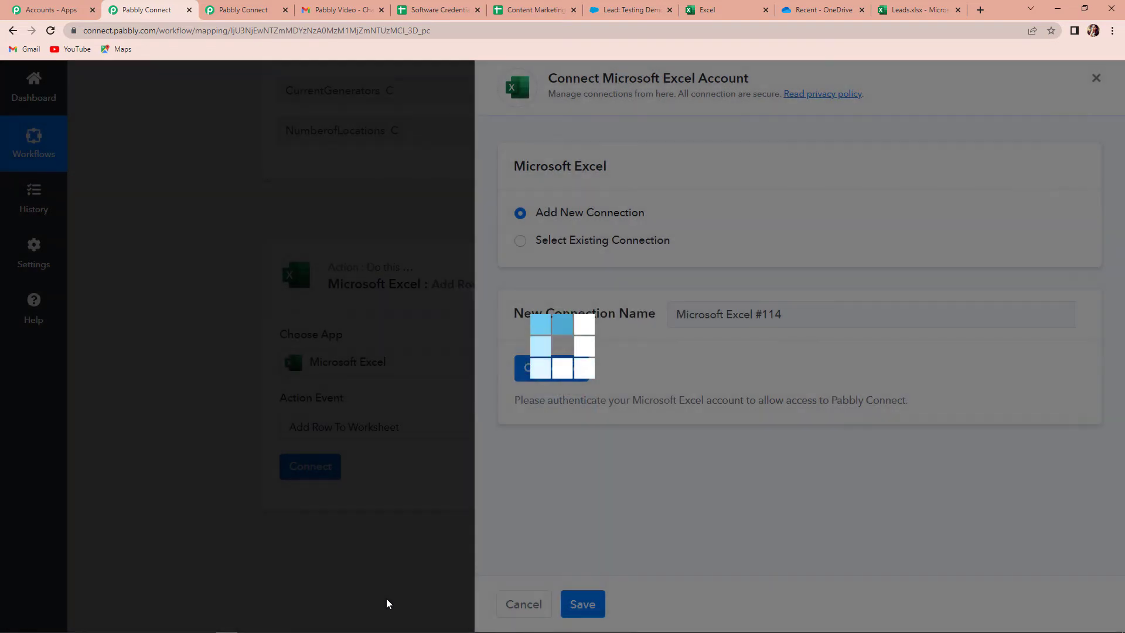
scroll(435, 431, "down", 6)
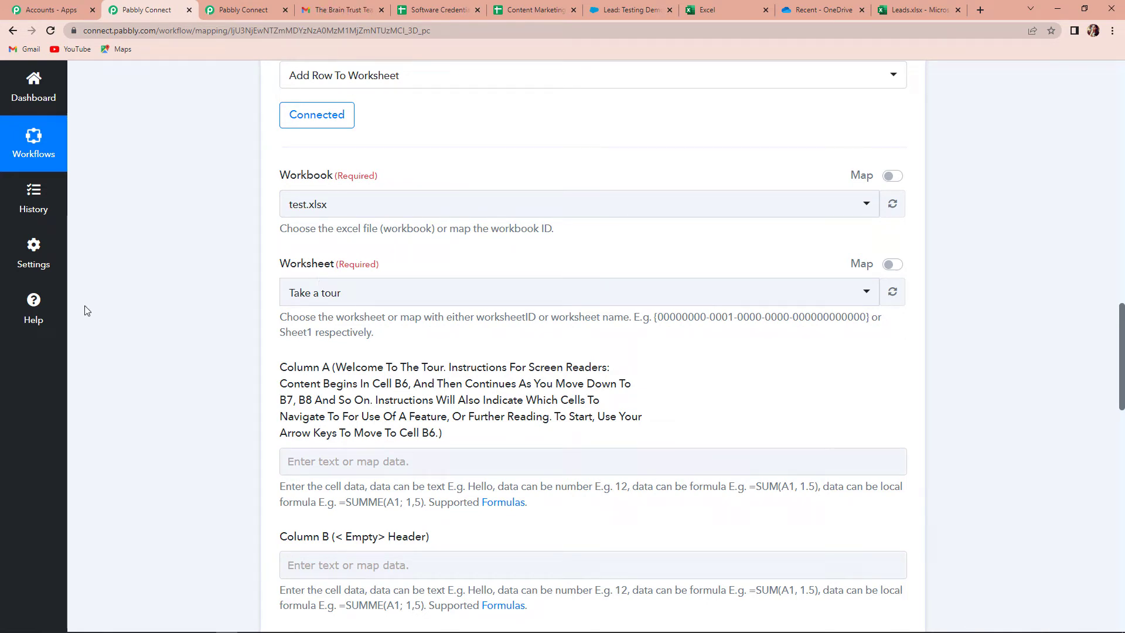
Check the Leads.xlsx column headers, then select Leads.xlsx as the action's workbook
left_click(921, 8)
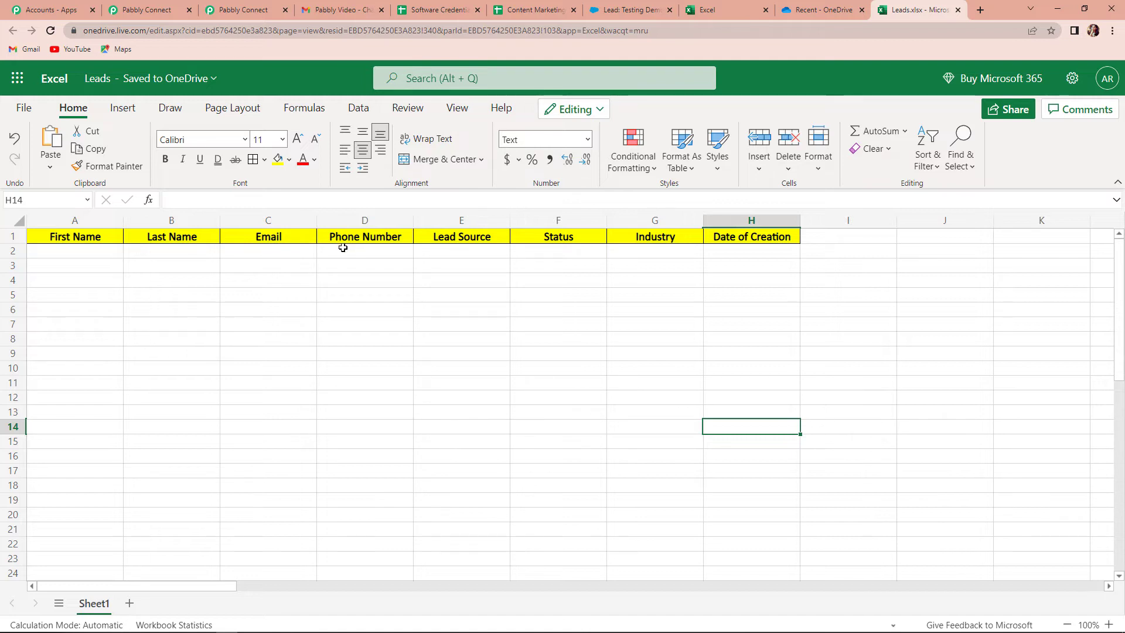
left_click(143, 10)
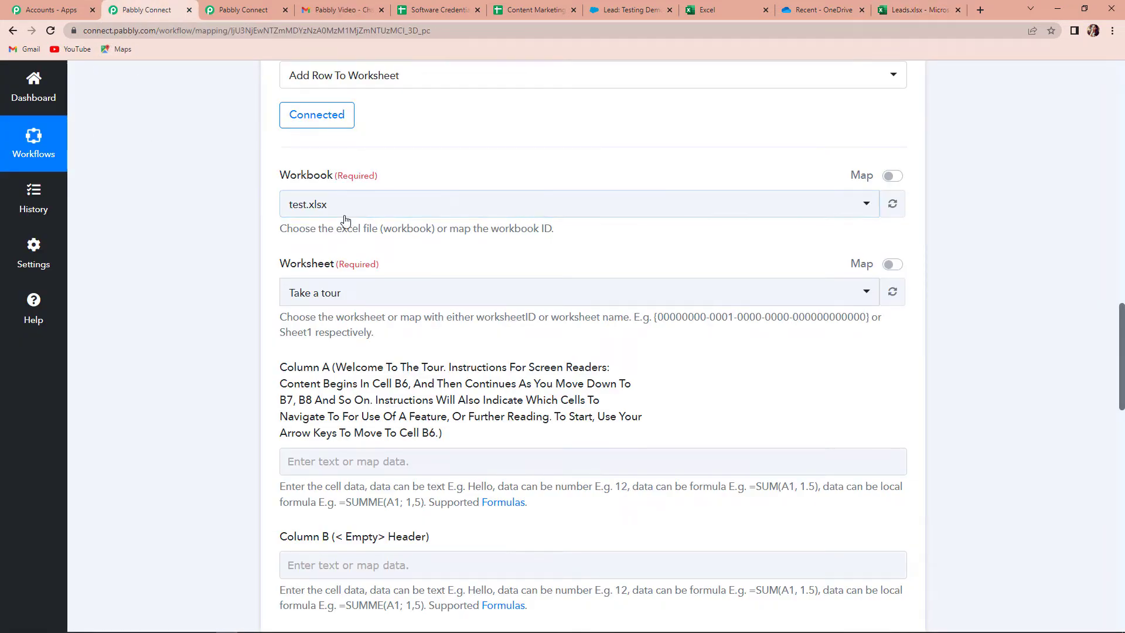
left_click(342, 214)
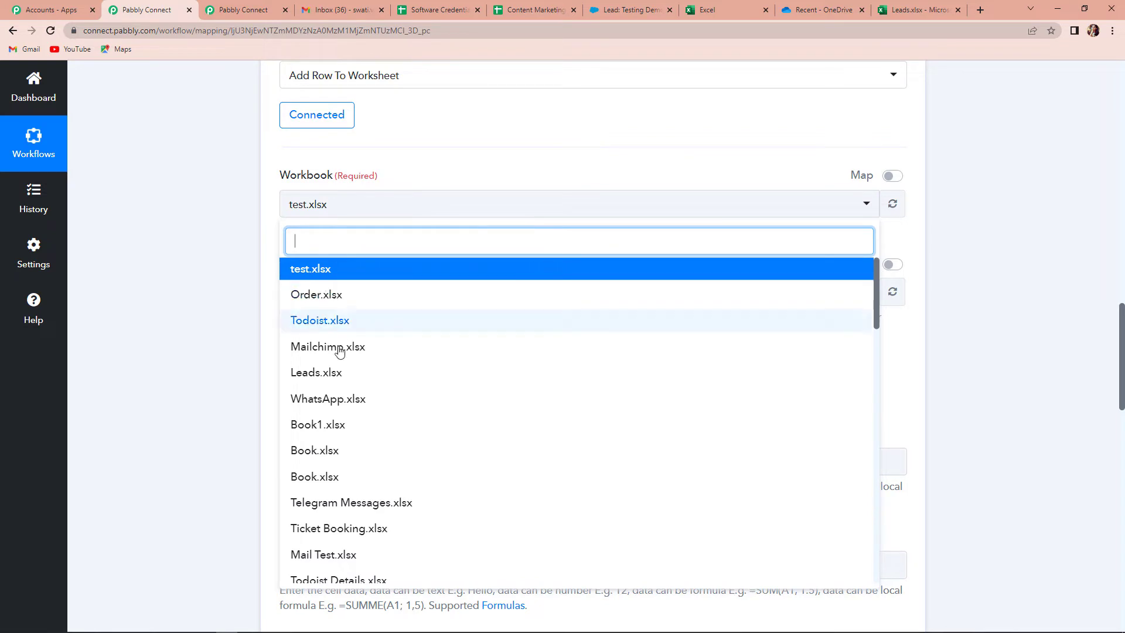
left_click(333, 372)
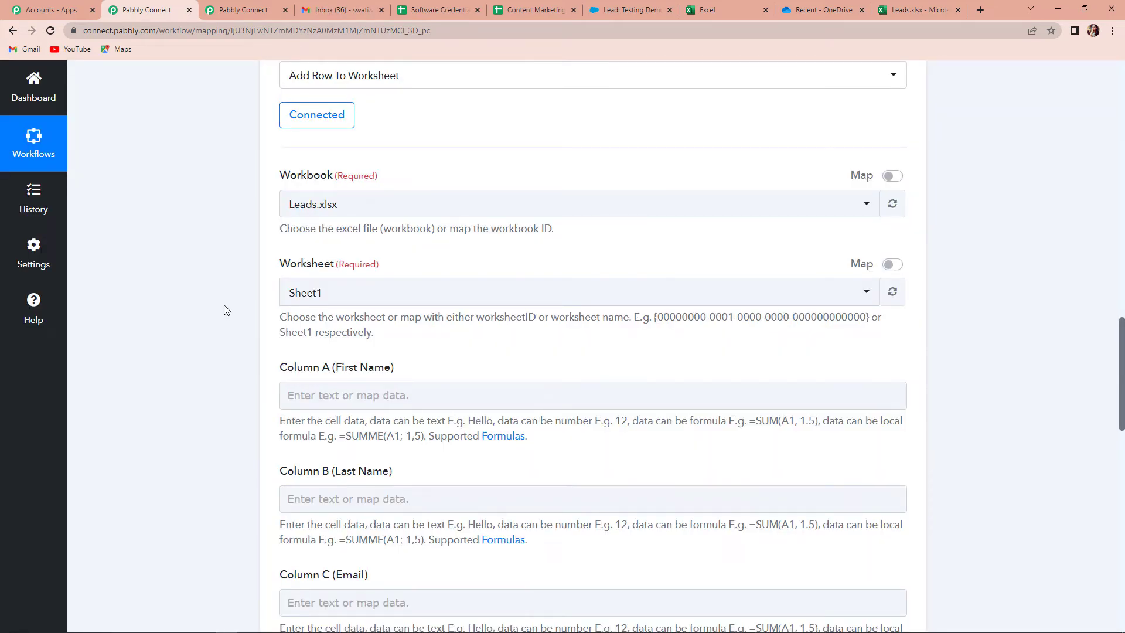
scroll(394, 415, "down", 3)
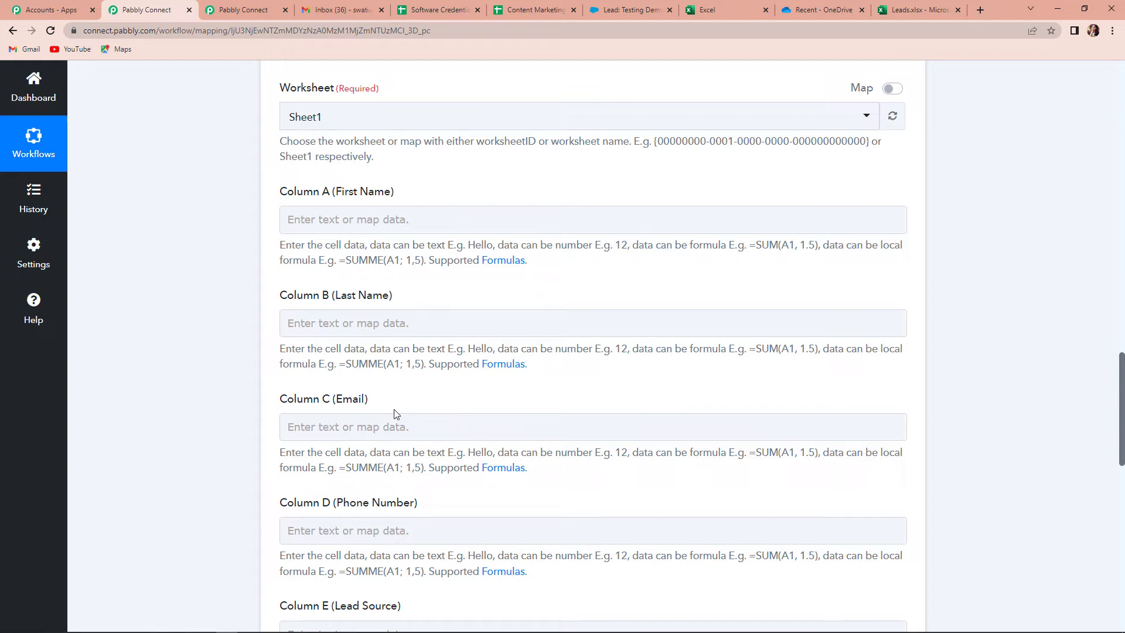
Map Salesforce New Lead FirstName into Column A and LastName into Column B
left_click(342, 216)
left_click(384, 327)
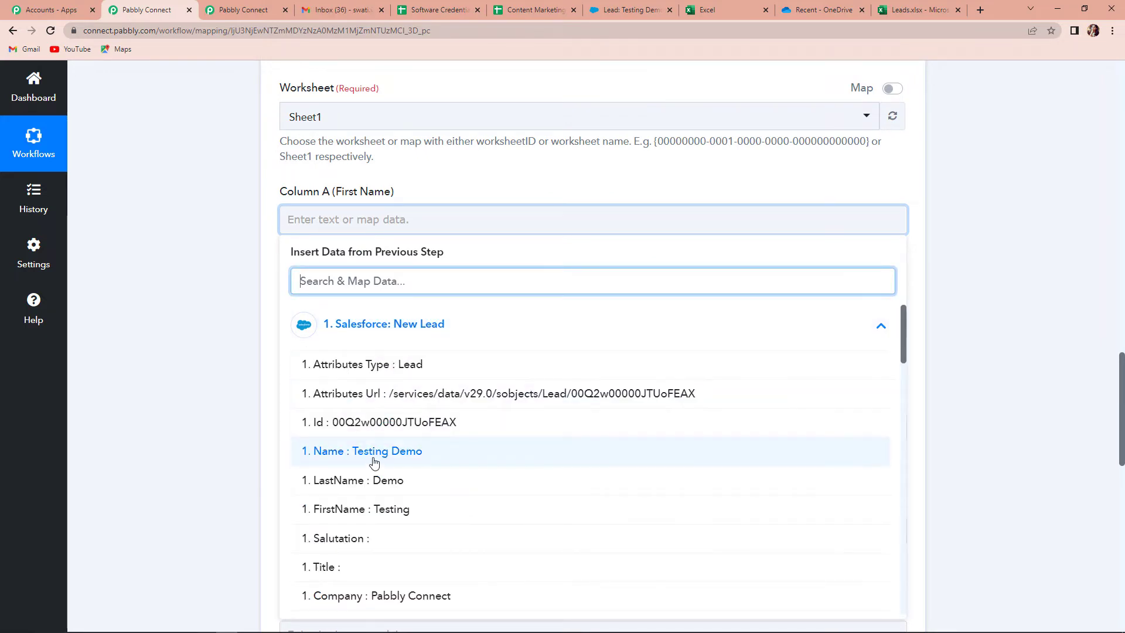
left_click(377, 509)
left_click(199, 368)
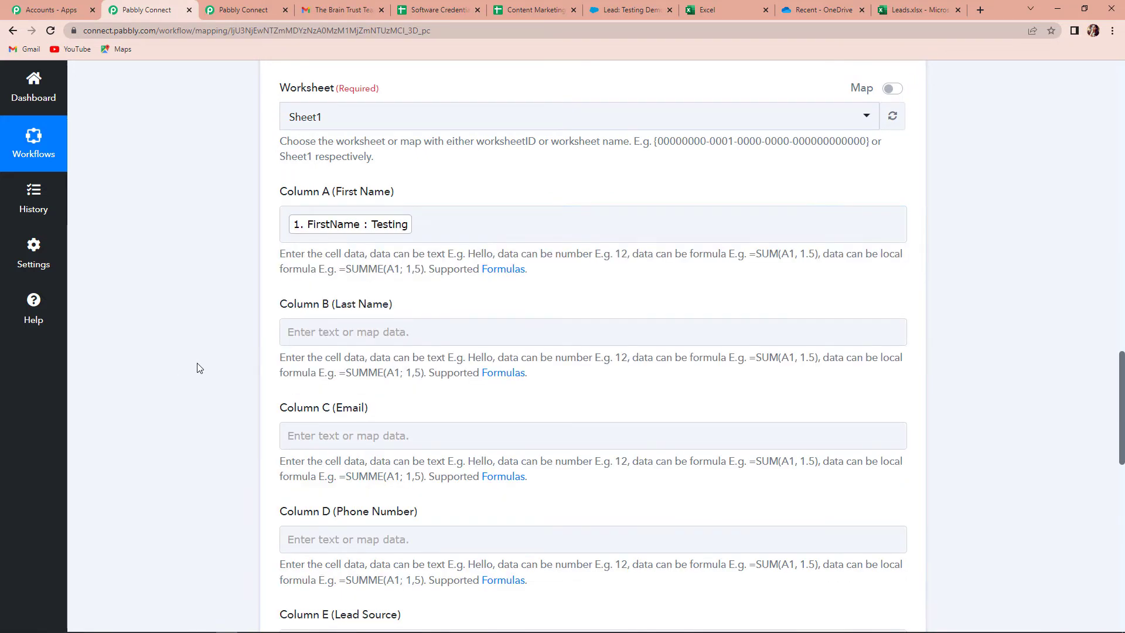
left_click(352, 332)
left_click(329, 438)
left_click(376, 592)
left_click(241, 517)
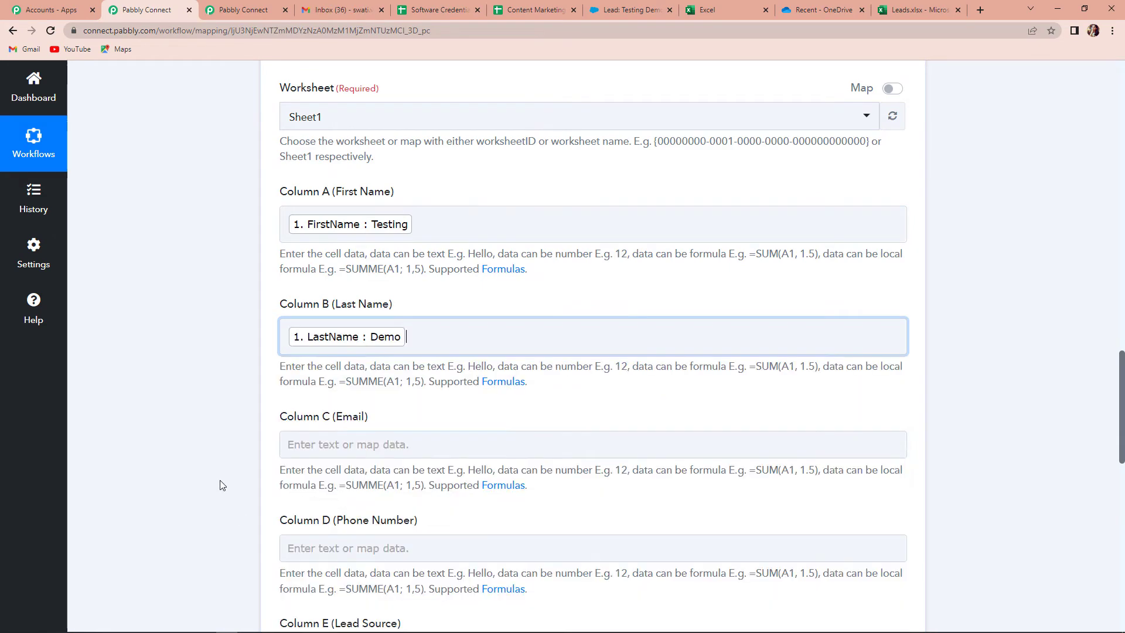
Map the lead's Email into Column C and MobilePhone into Column D
scroll(191, 434, "down", 5)
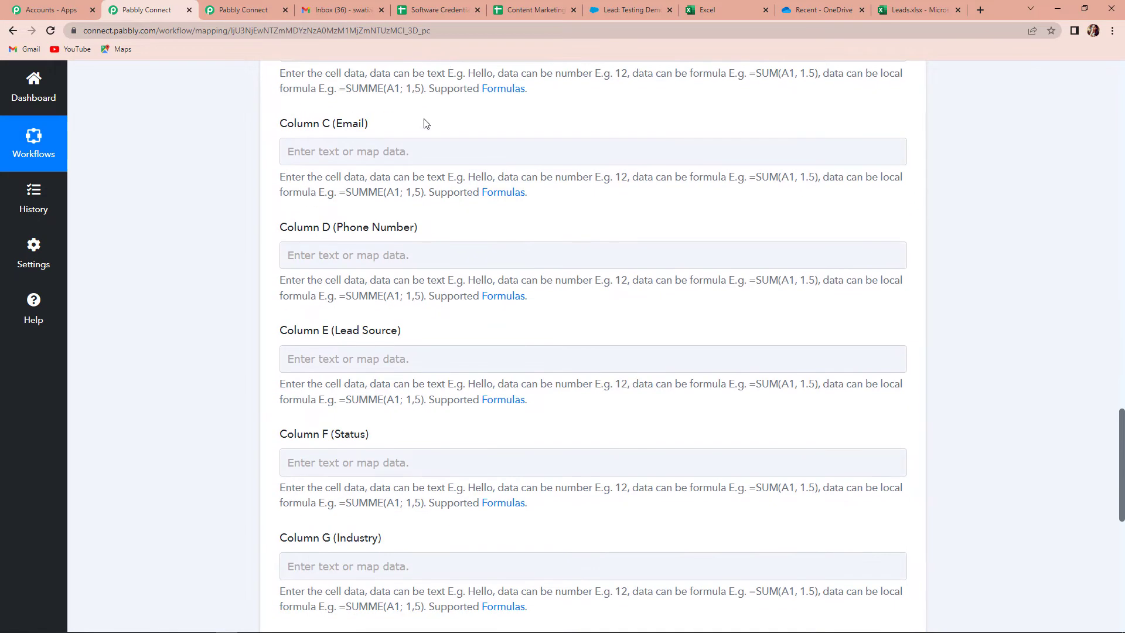
left_click(396, 153)
left_click(396, 253)
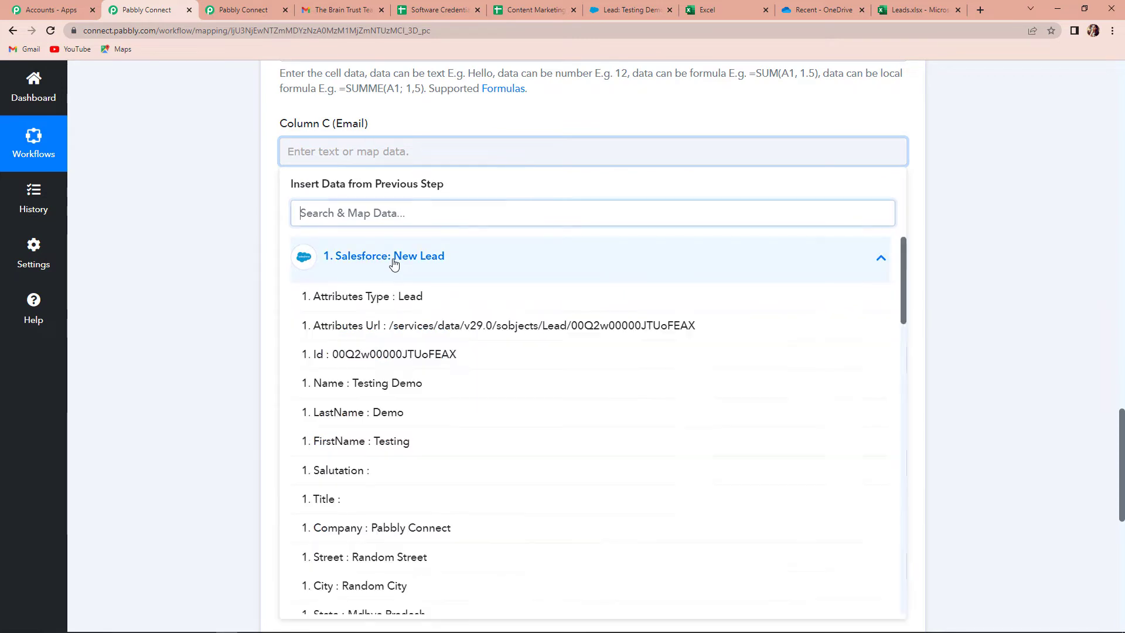
scroll(384, 410, "down", 1)
scroll(383, 441, "down", 5)
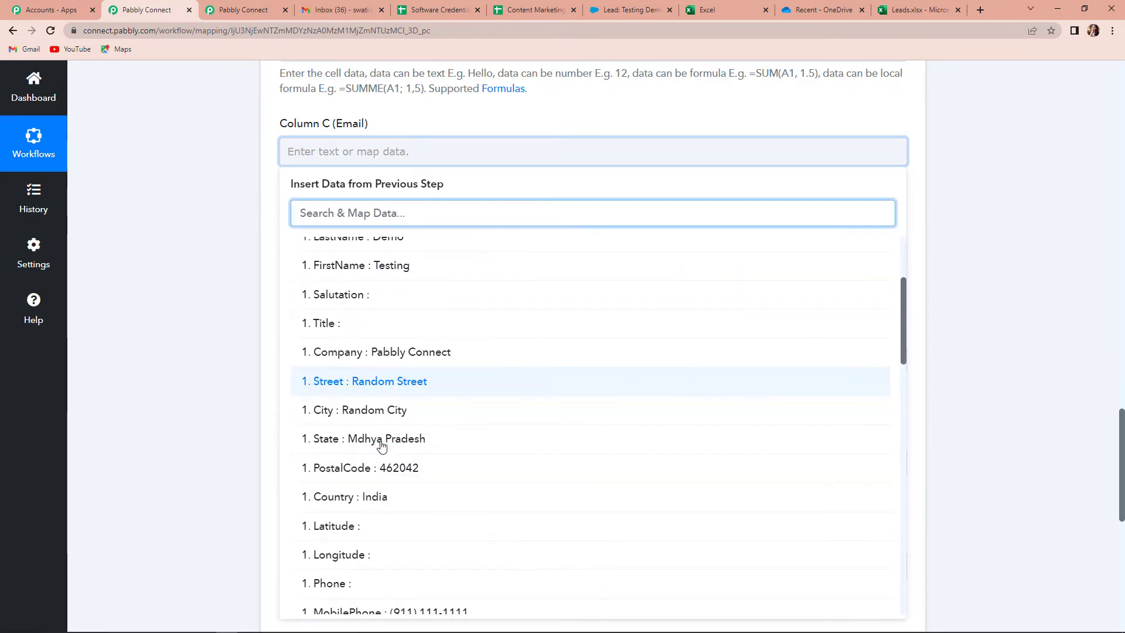
left_click(369, 519)
left_click(212, 365)
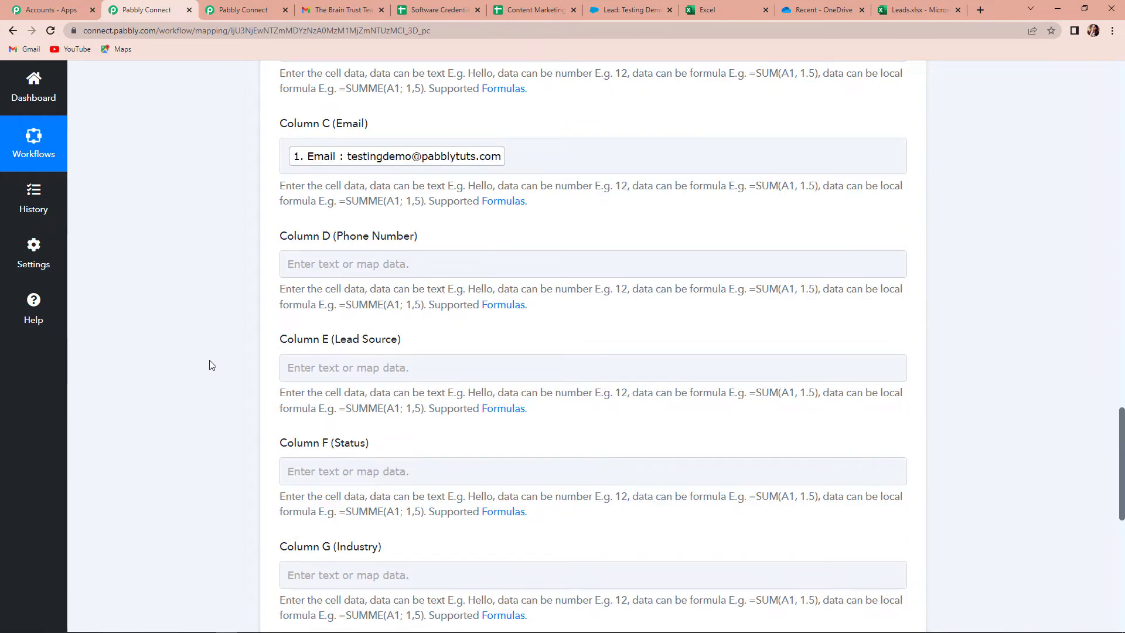
scroll(225, 339, "down", 2)
left_click(359, 148)
left_click(380, 252)
scroll(432, 487, "down", 4)
left_click(420, 615)
left_click(157, 334)
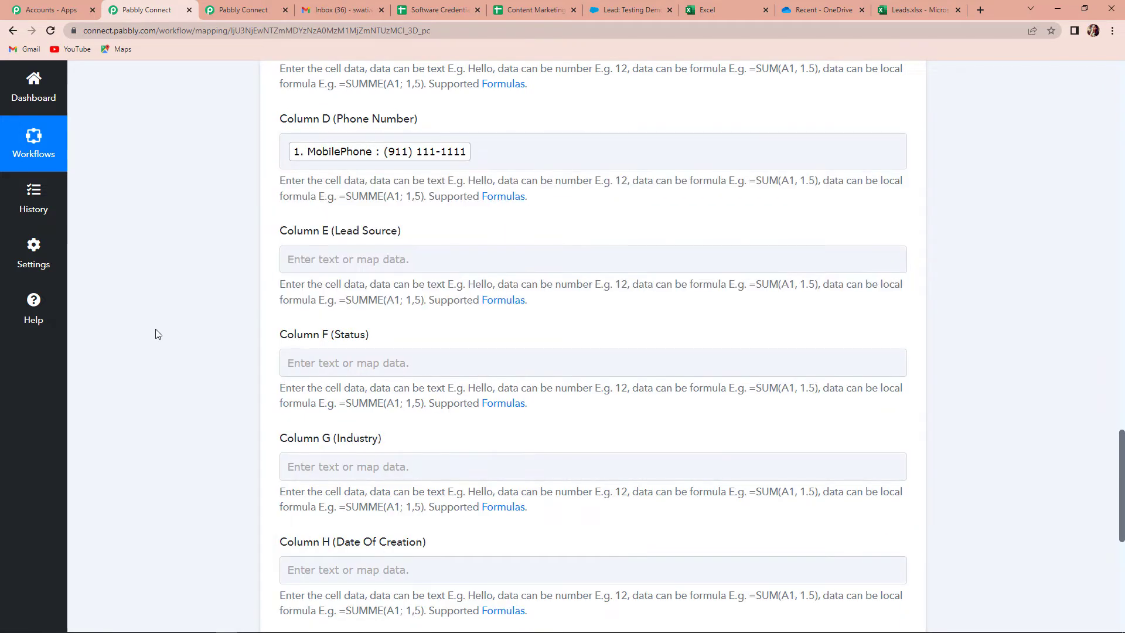
Map LeadSource into Column E and Status into Column F, then expand Column G's lead fields
left_click(365, 270)
left_click(417, 378)
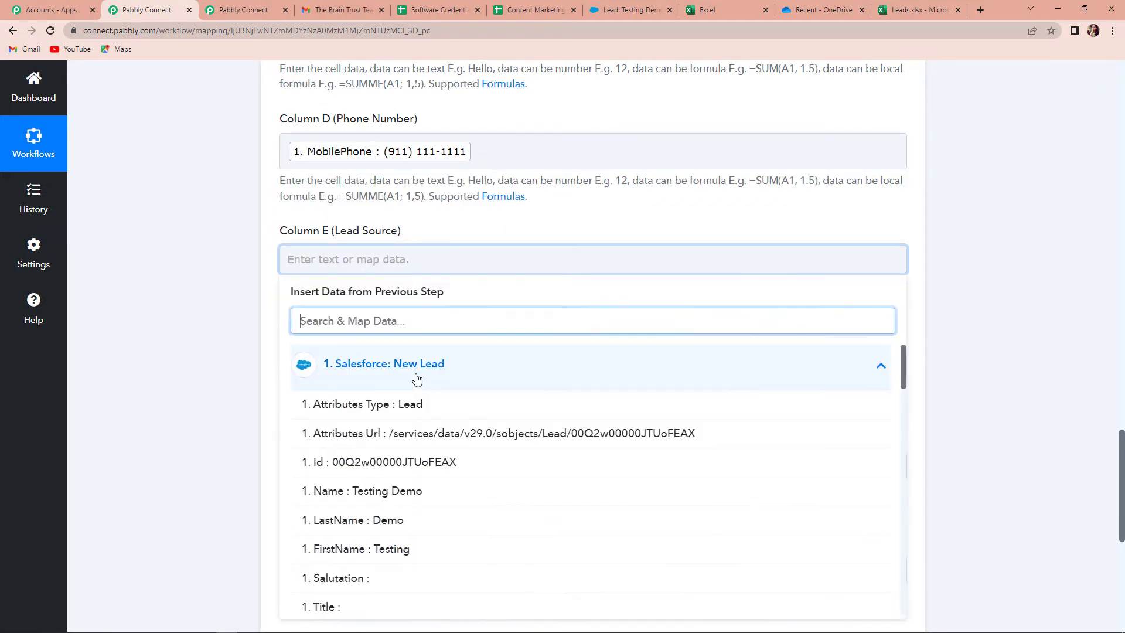
scroll(434, 461, "down", 7)
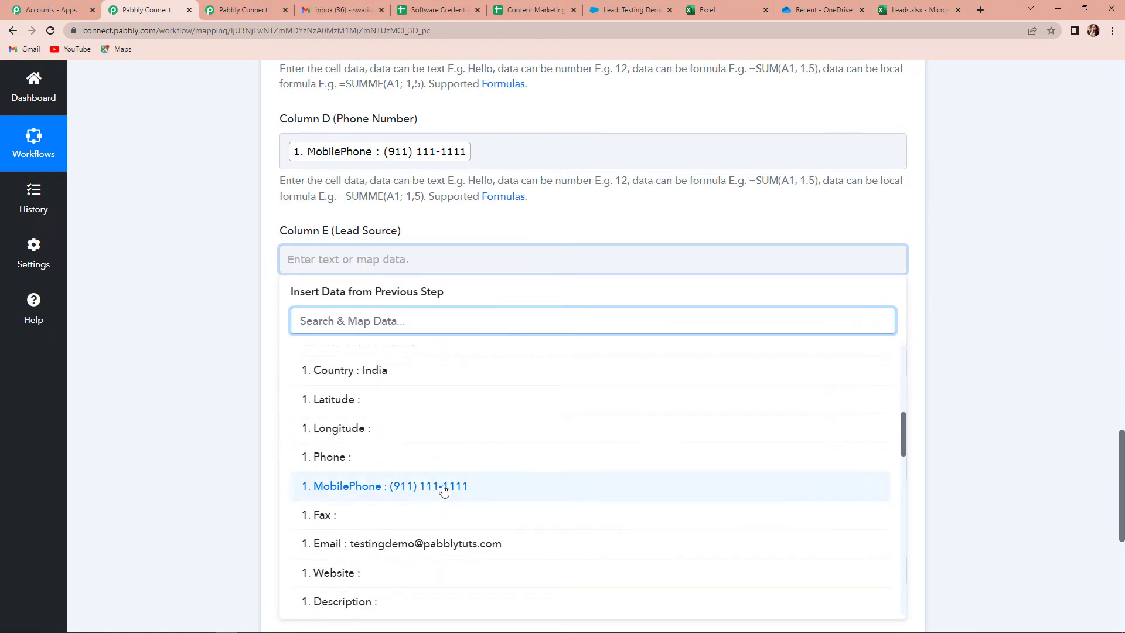
scroll(437, 509, "down", 2)
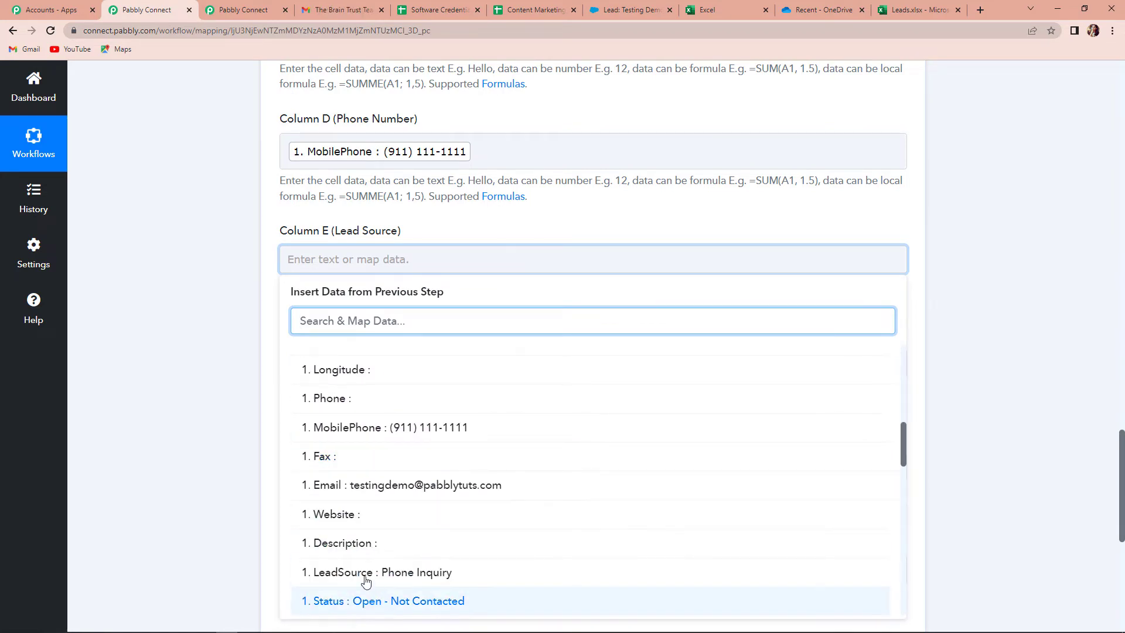
left_click(400, 574)
left_click(188, 402)
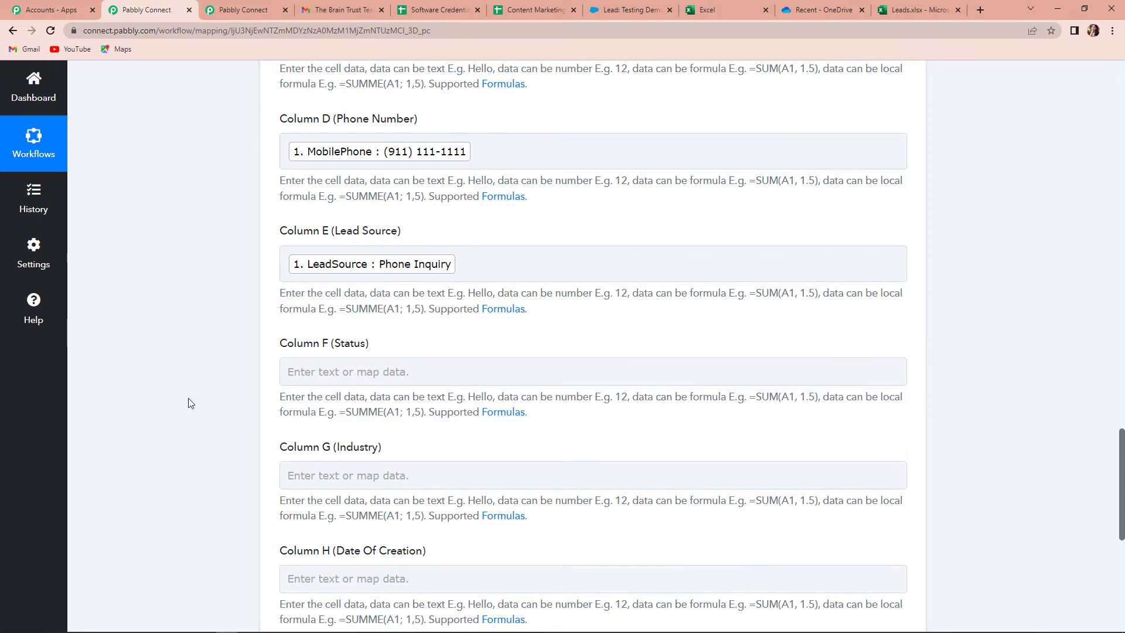
scroll(188, 402, "down", 2)
left_click(369, 256)
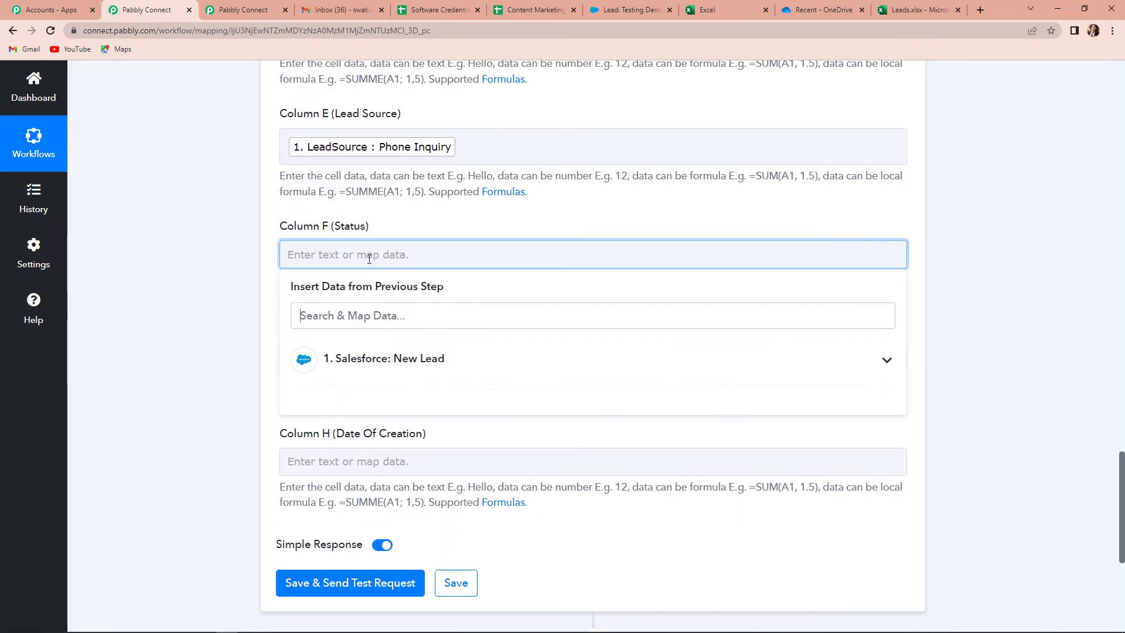
left_click(384, 360)
scroll(422, 409, "down", 10)
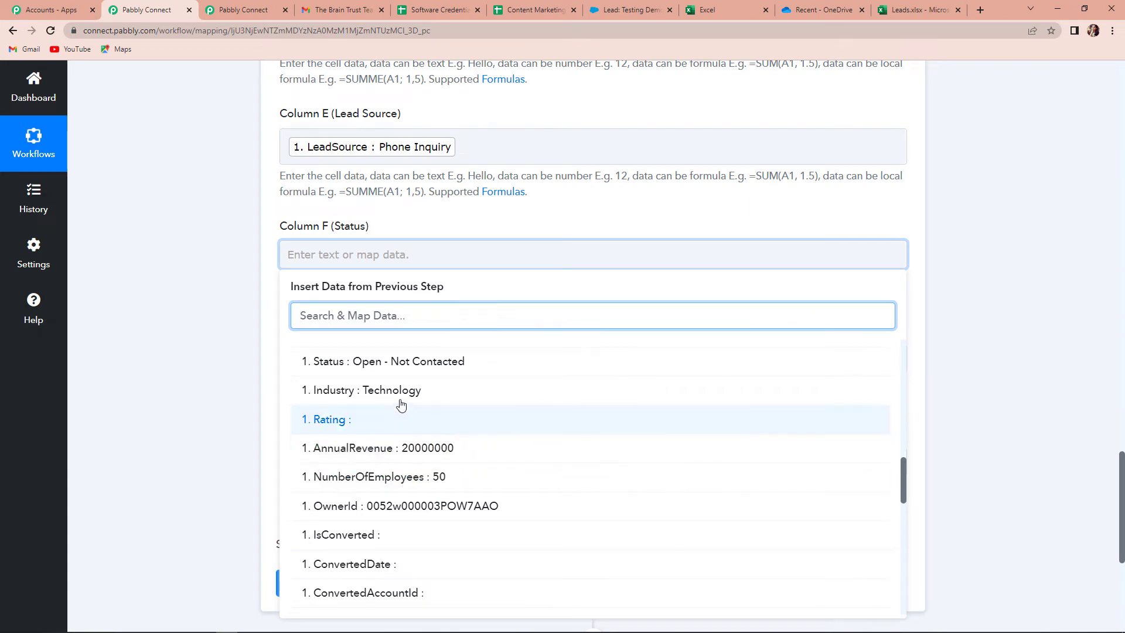
left_click(391, 361)
left_click(165, 263)
left_click(345, 375)
left_click(370, 470)
scroll(571, 539, "down", 13)
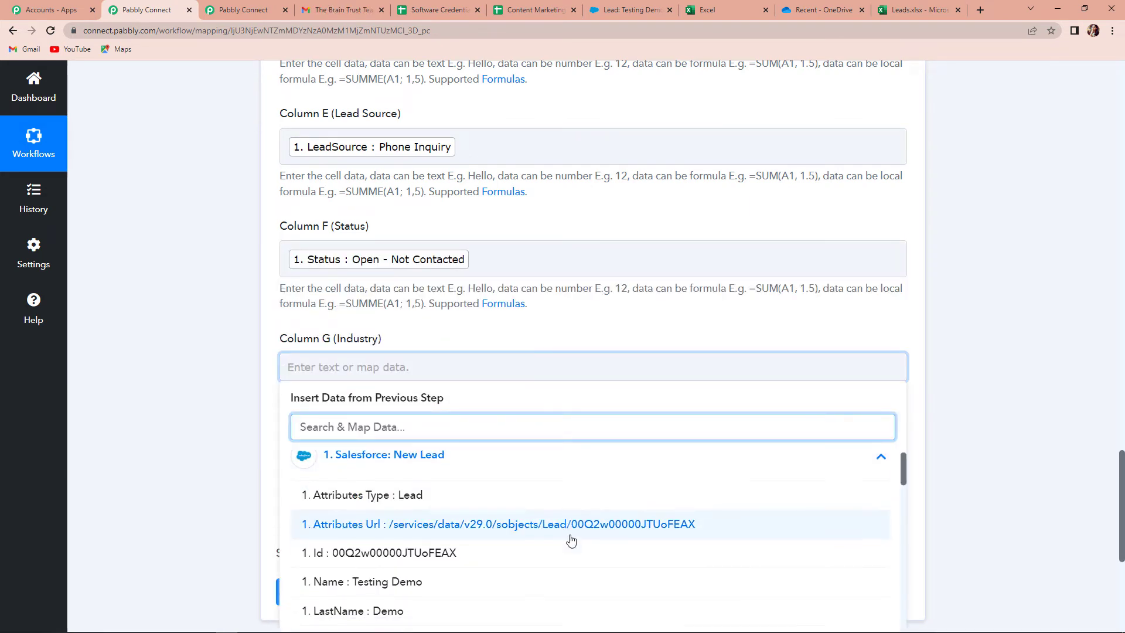
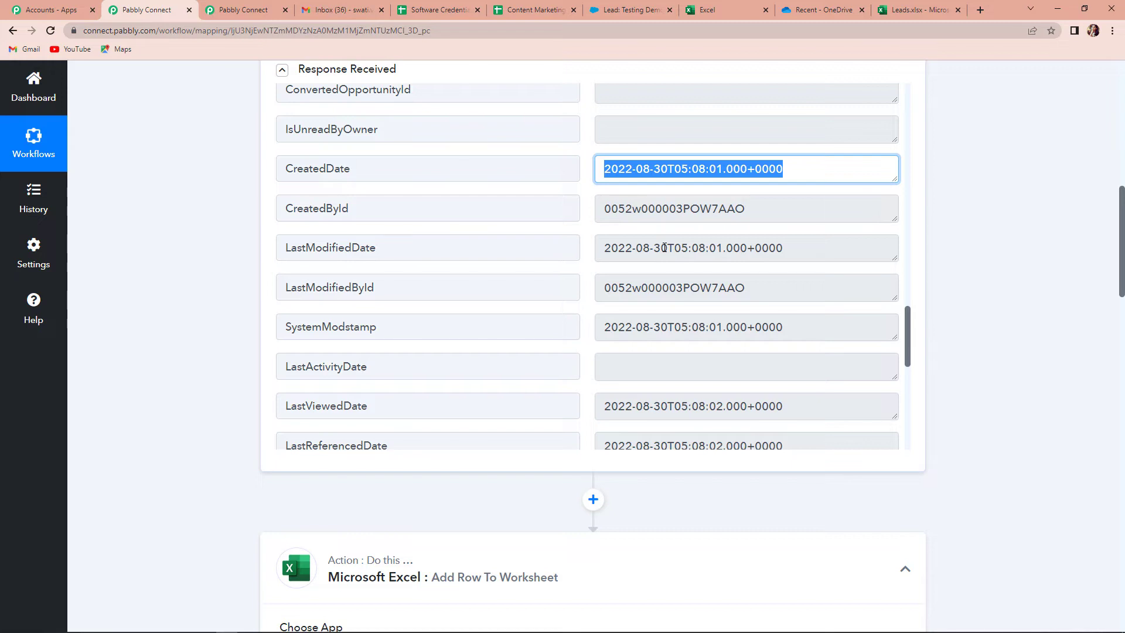
Scroll down the workflow to the Microsoft Excel Add Row To Worksheet action
scroll(994, 263, "down", 3)
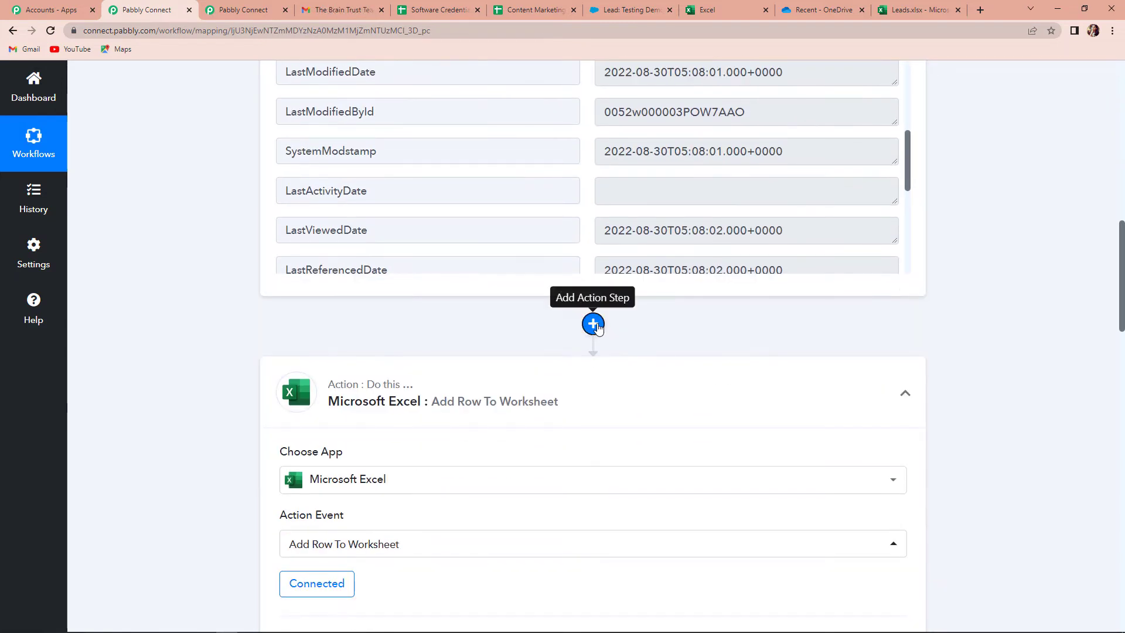
Insert a Date/Time Formatter step using Format Date Only before the Excel action, and connect it
left_click(593, 323)
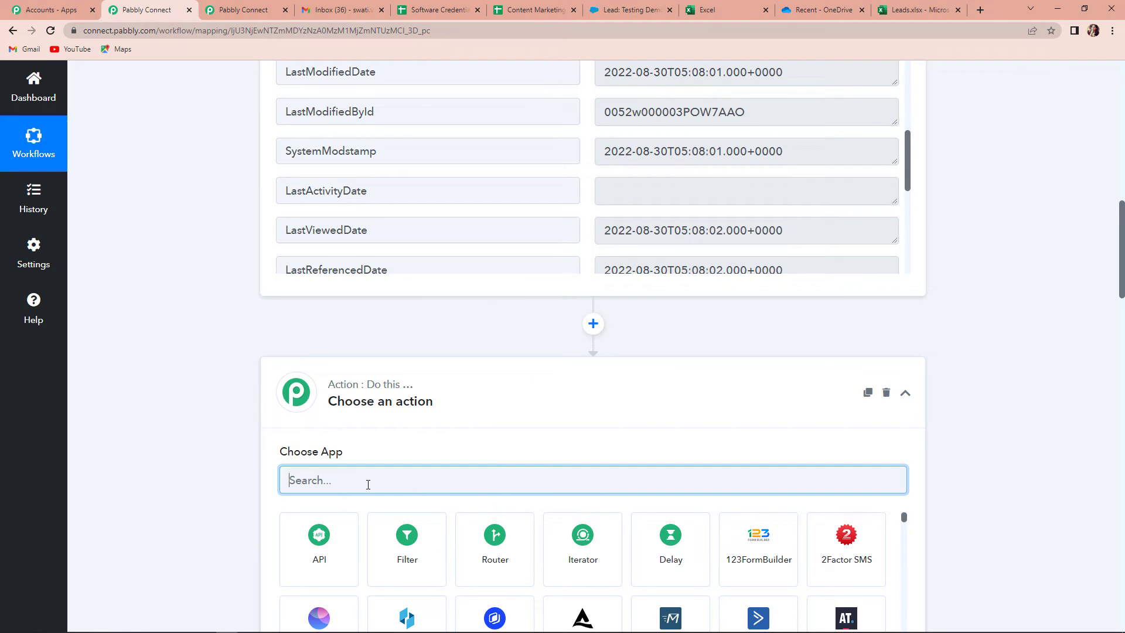
type("date")
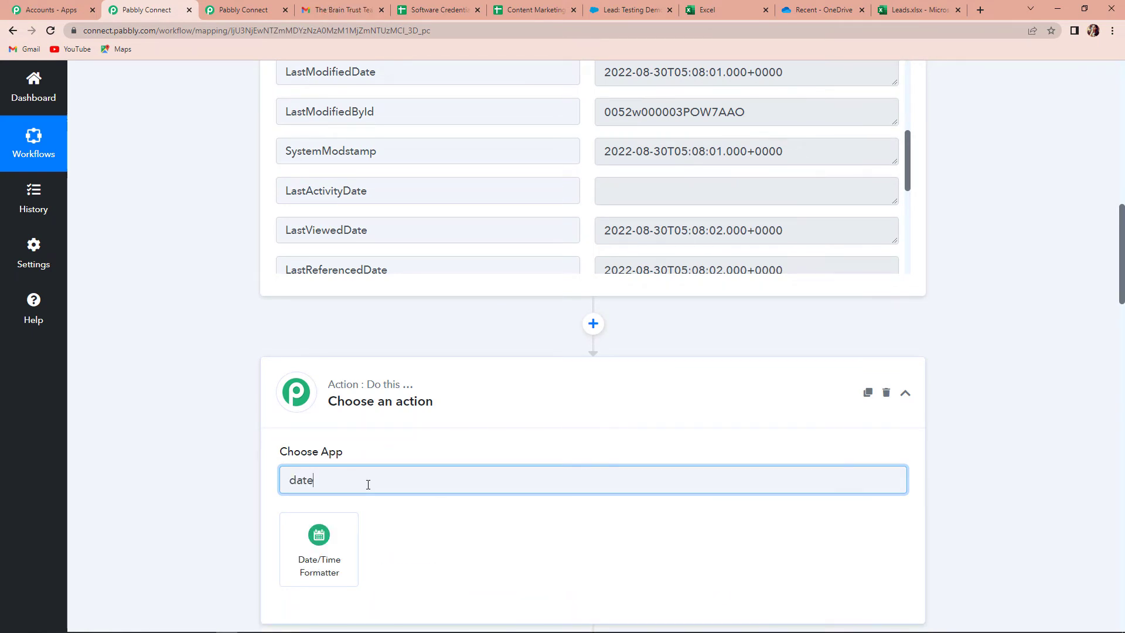
left_click(308, 554)
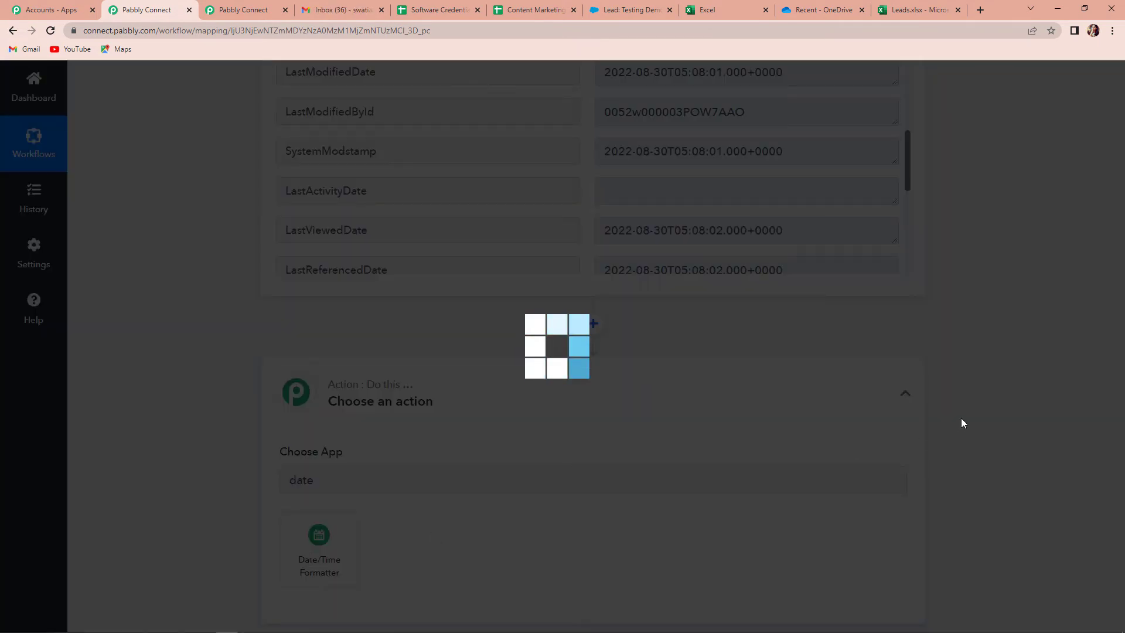
scroll(988, 418, "down", 6)
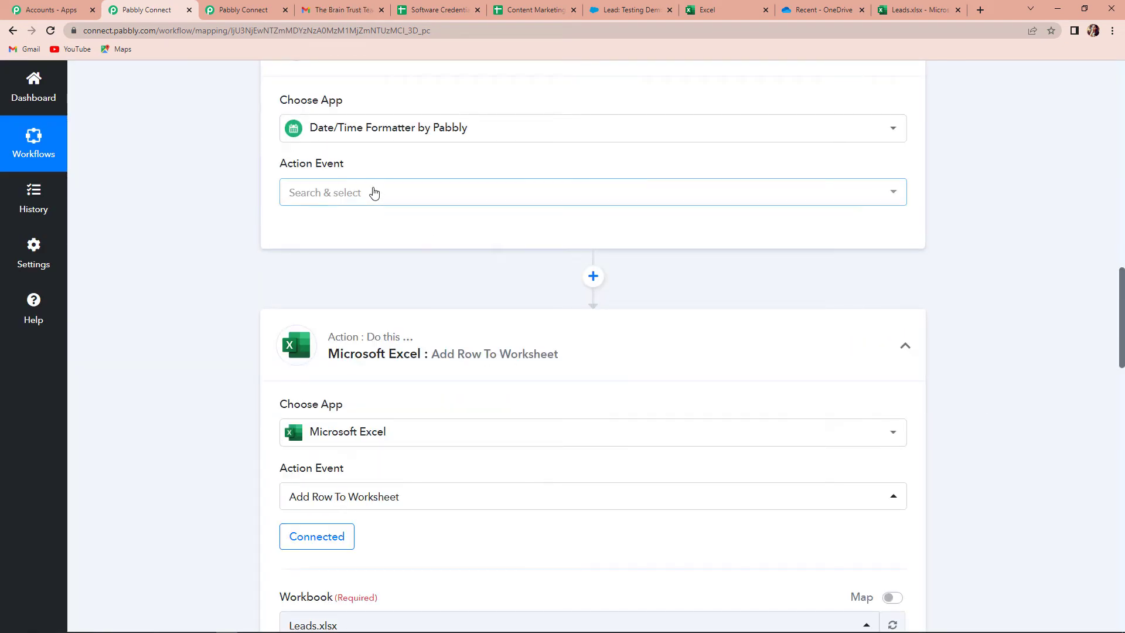
left_click(372, 192)
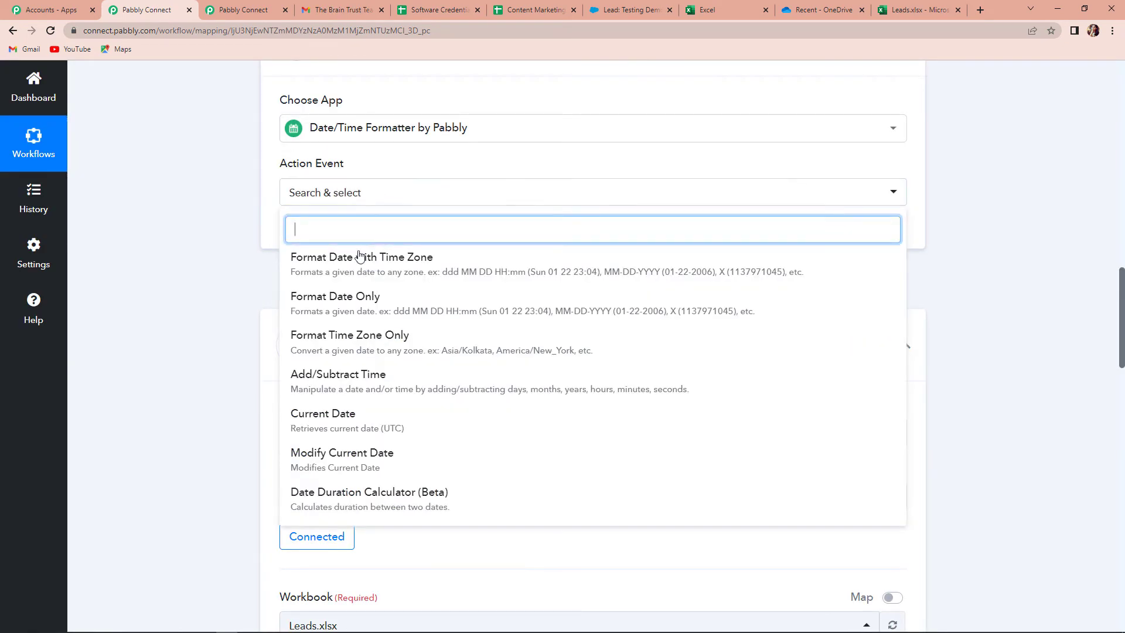
left_click(370, 303)
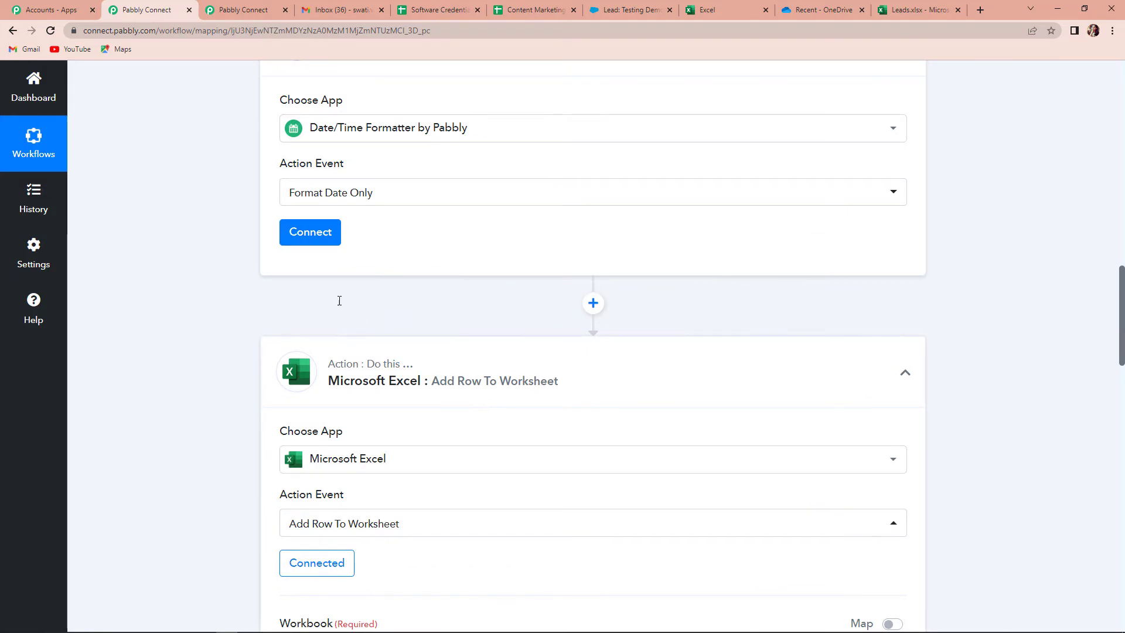
left_click(309, 234)
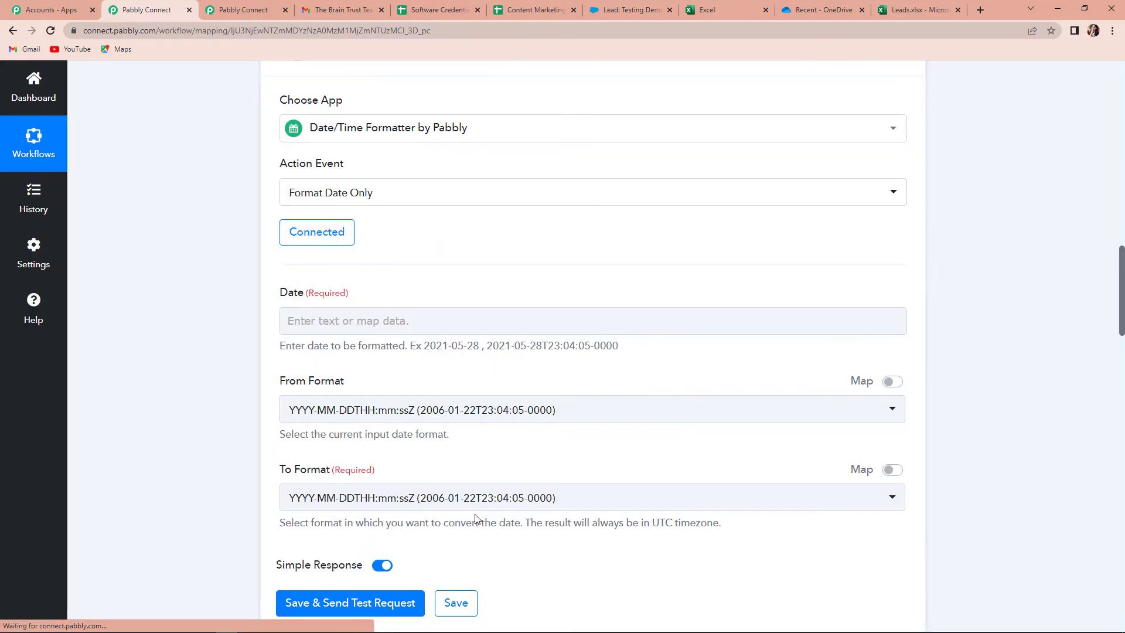
Map the Salesforce lead's CreatedDate into the formatter's Date field
left_click(321, 311)
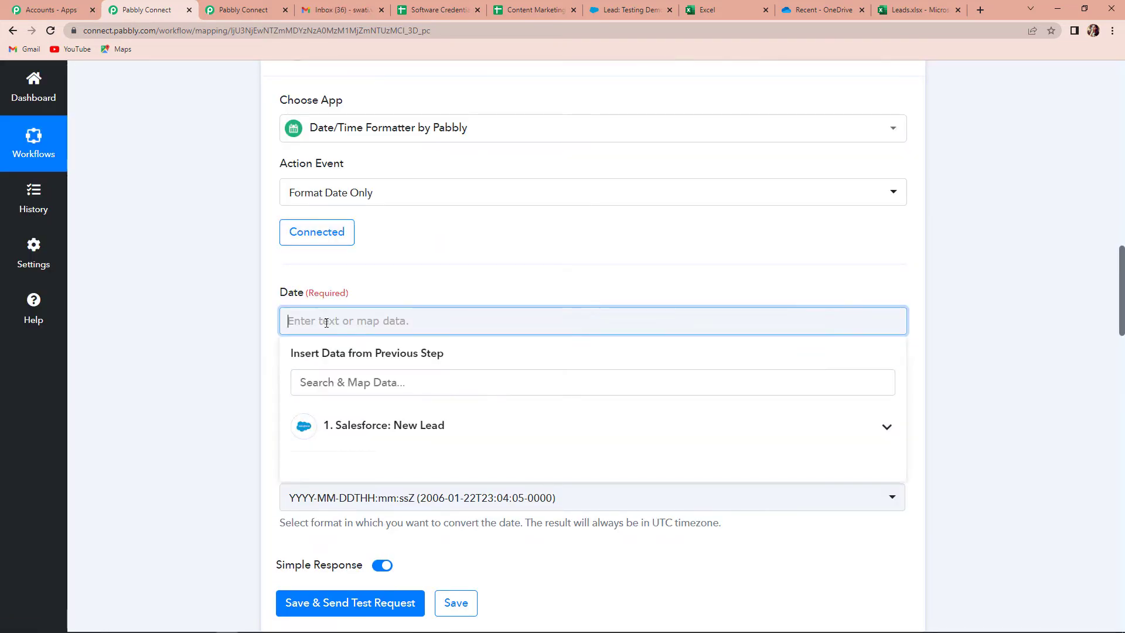
left_click(389, 439)
scroll(469, 533, "down", 3)
scroll(470, 533, "down", 12)
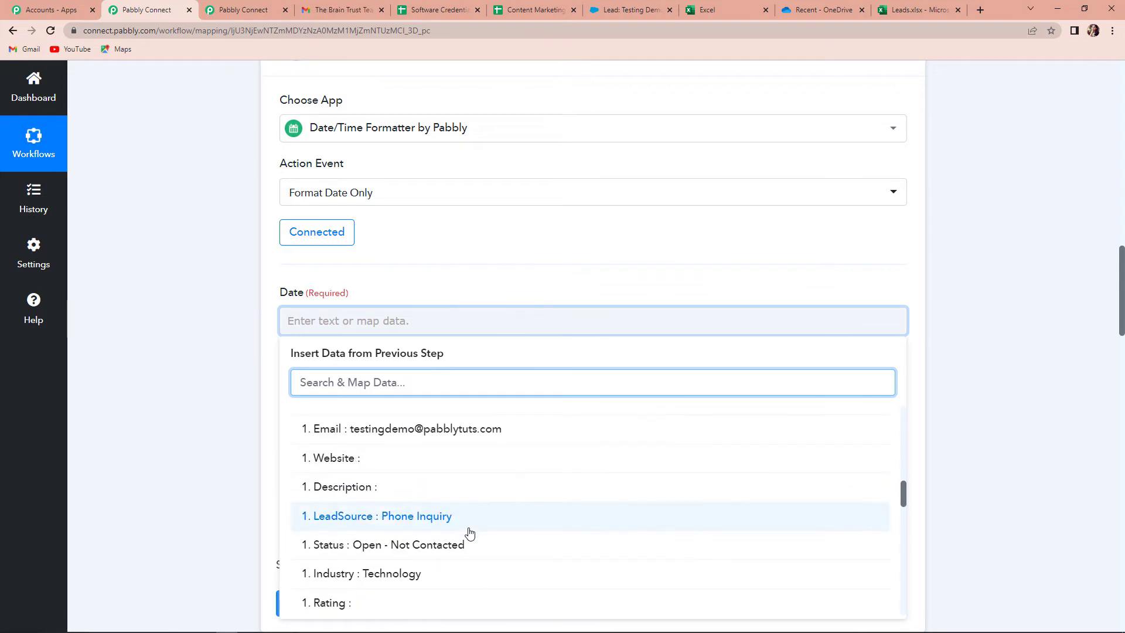
scroll(469, 533, "down", 5)
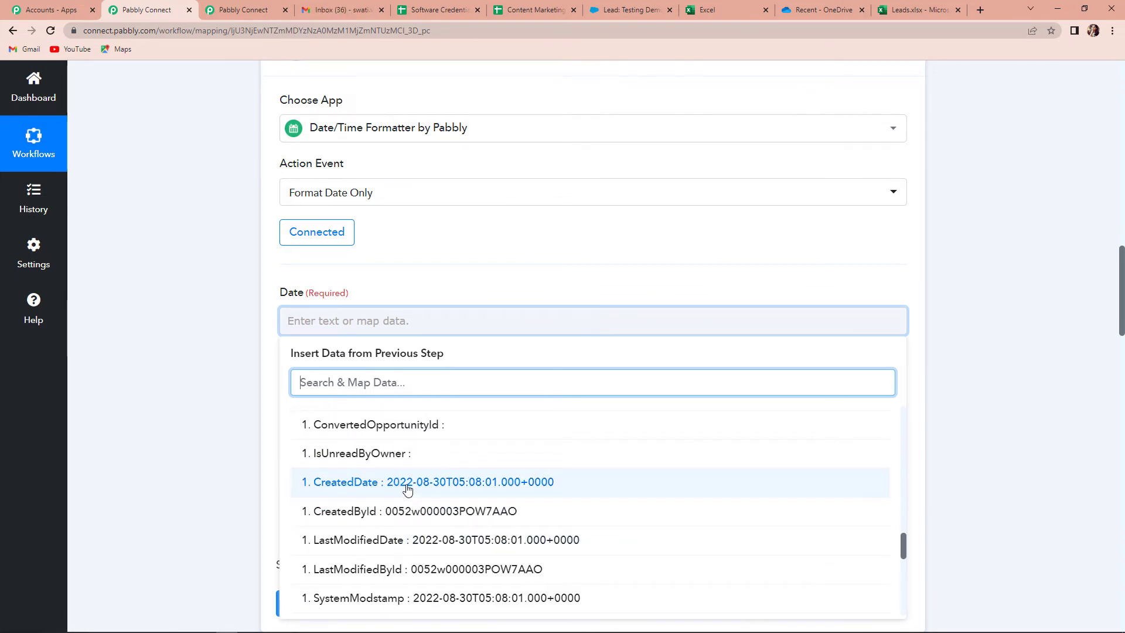
left_click(404, 481)
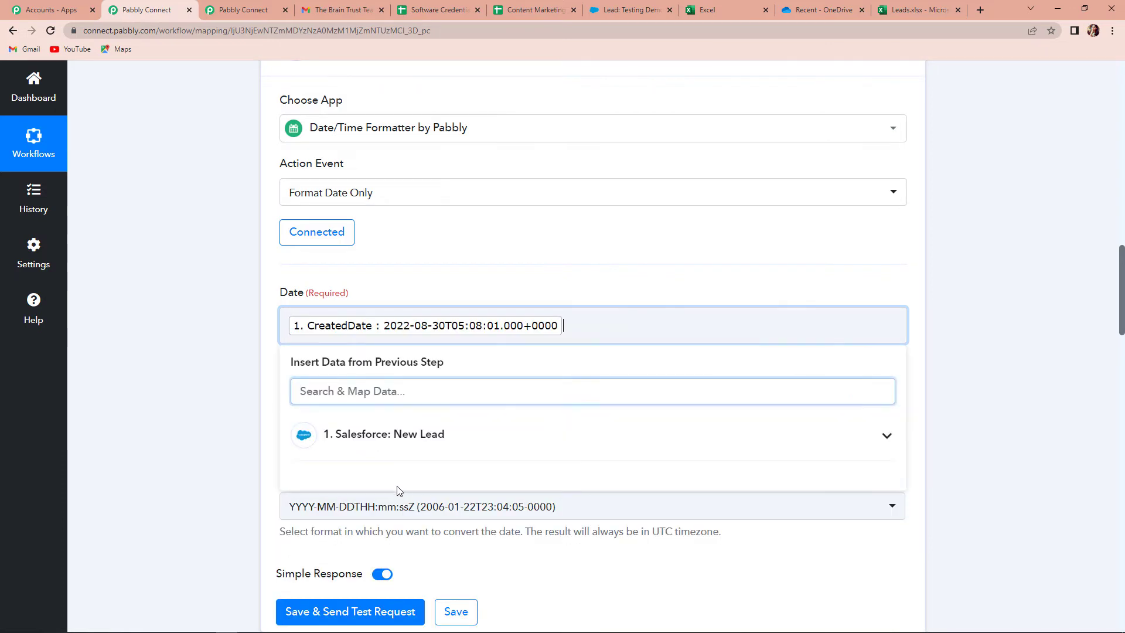
left_click(182, 387)
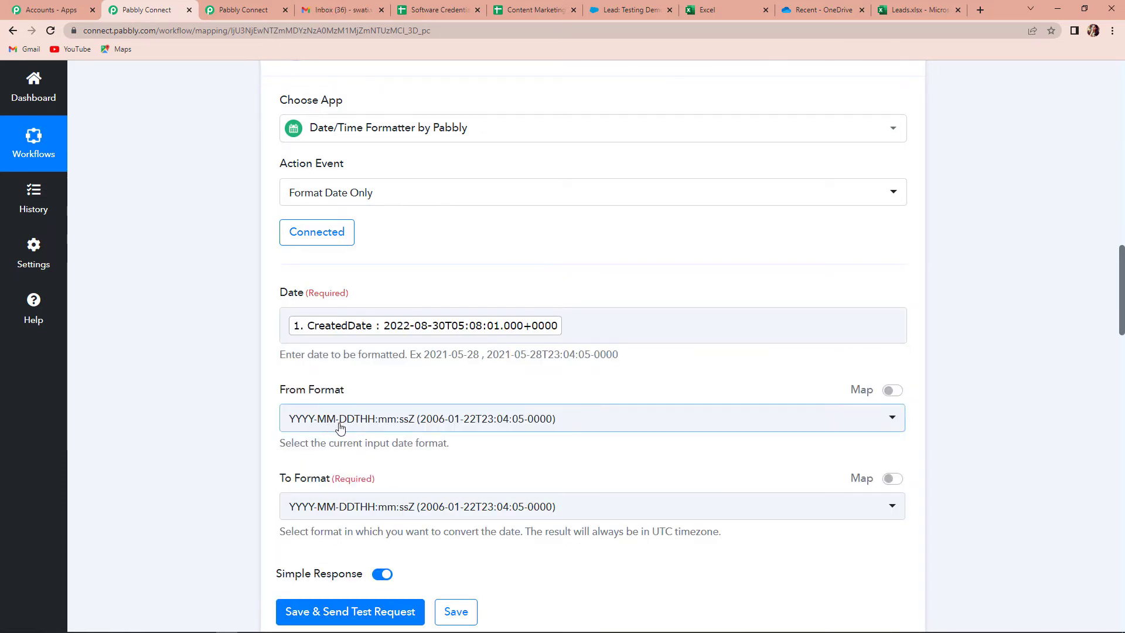
Set the output format to DD-MM-YYYY and save, testing to get 30-08-2022
scroll(473, 423, "down", 4)
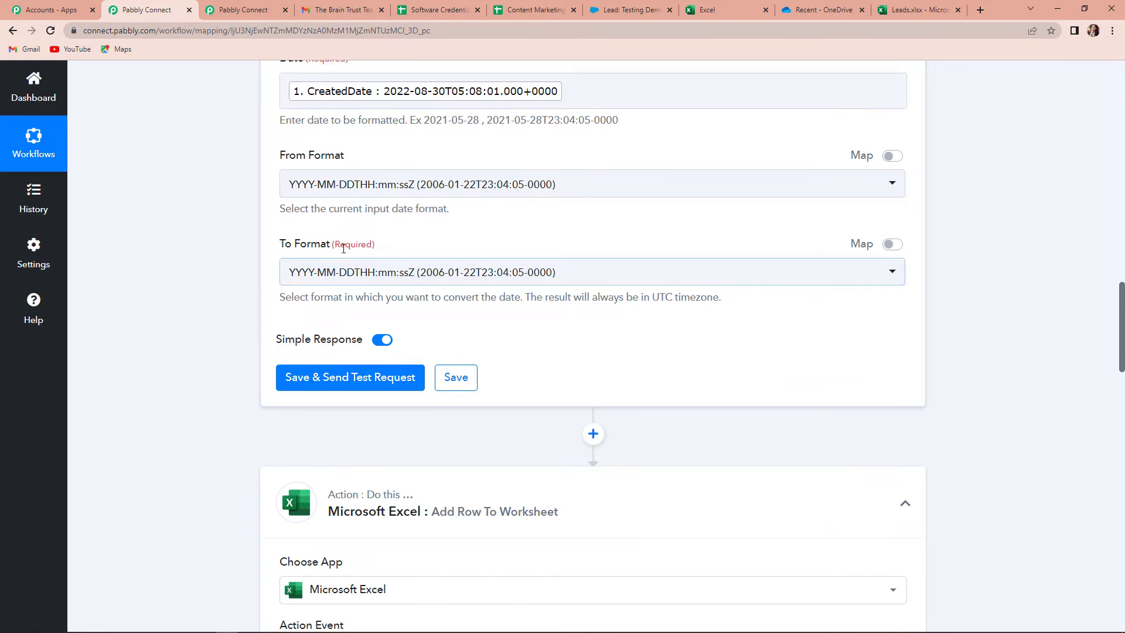
left_click(381, 280)
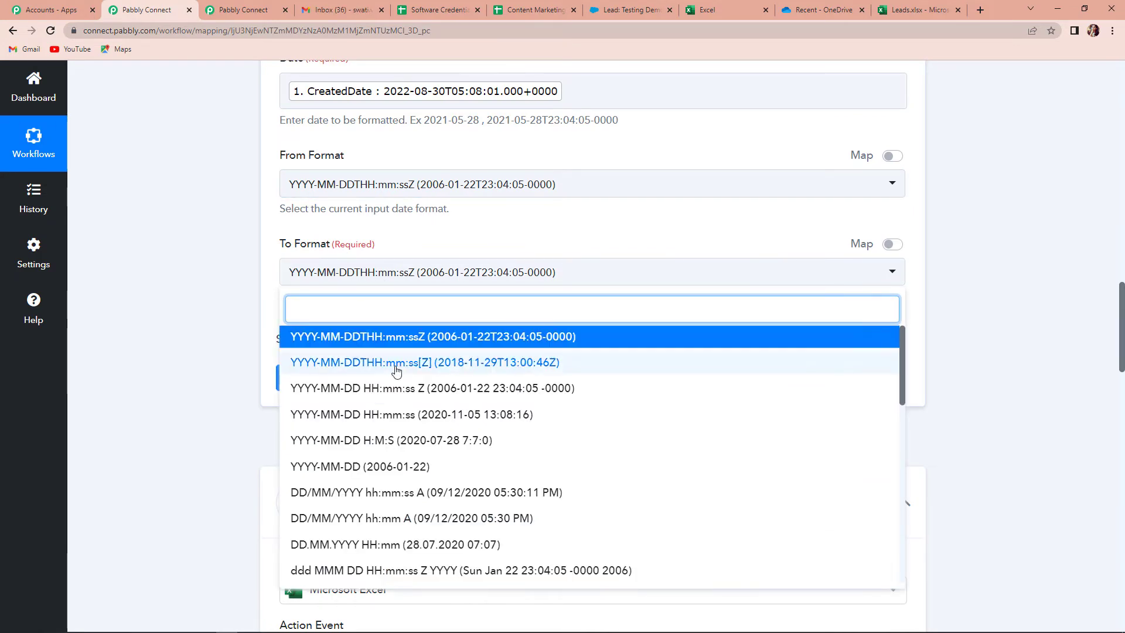
scroll(371, 463, "down", 3)
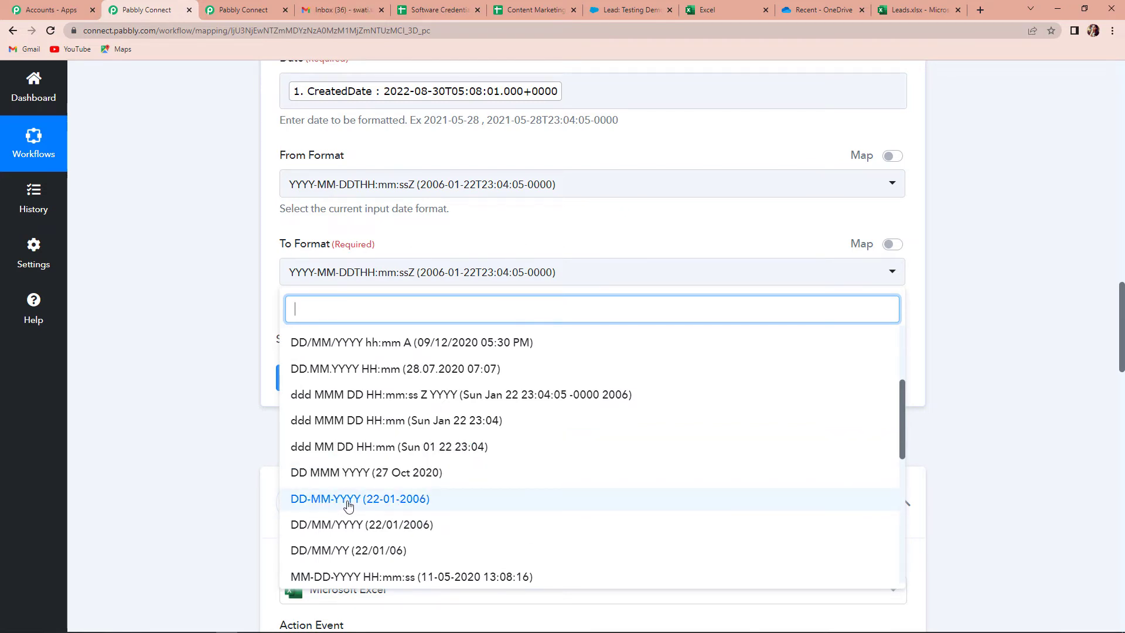
left_click(351, 498)
left_click(350, 378)
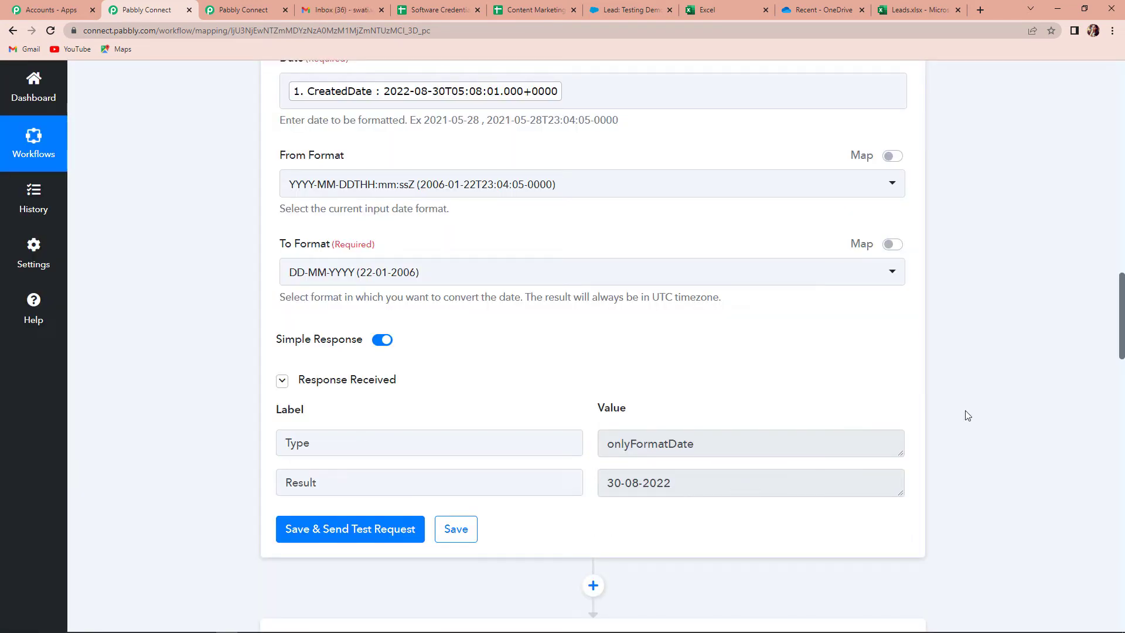
scroll(985, 370, "down", 15)
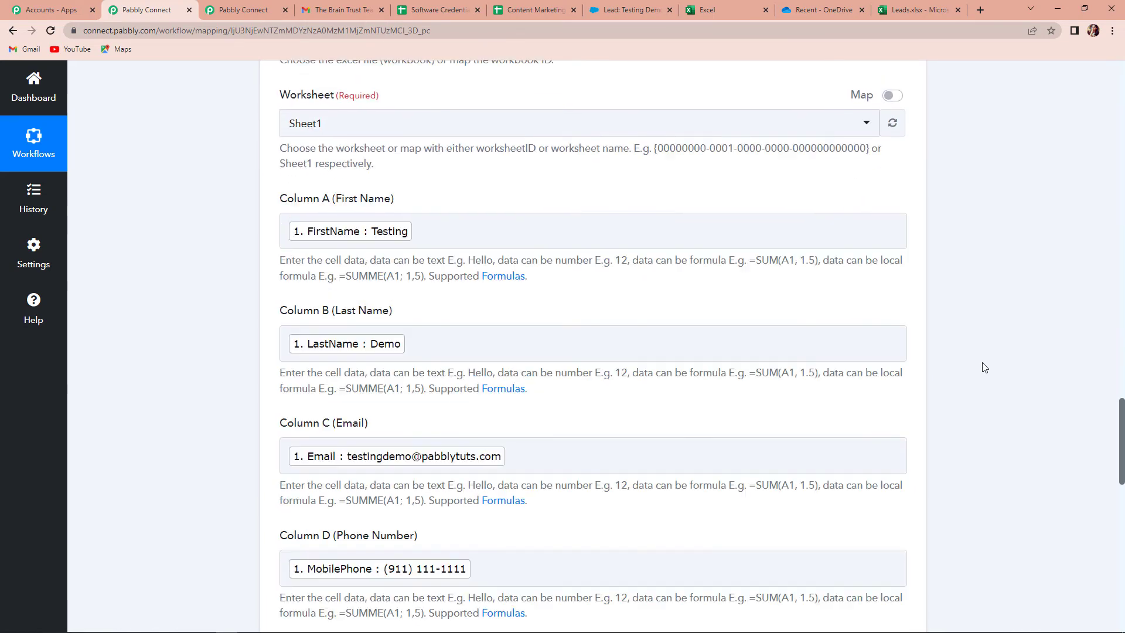
Save the Excel action's current settings and dismiss the confirmation
scroll(985, 370, "down", 9)
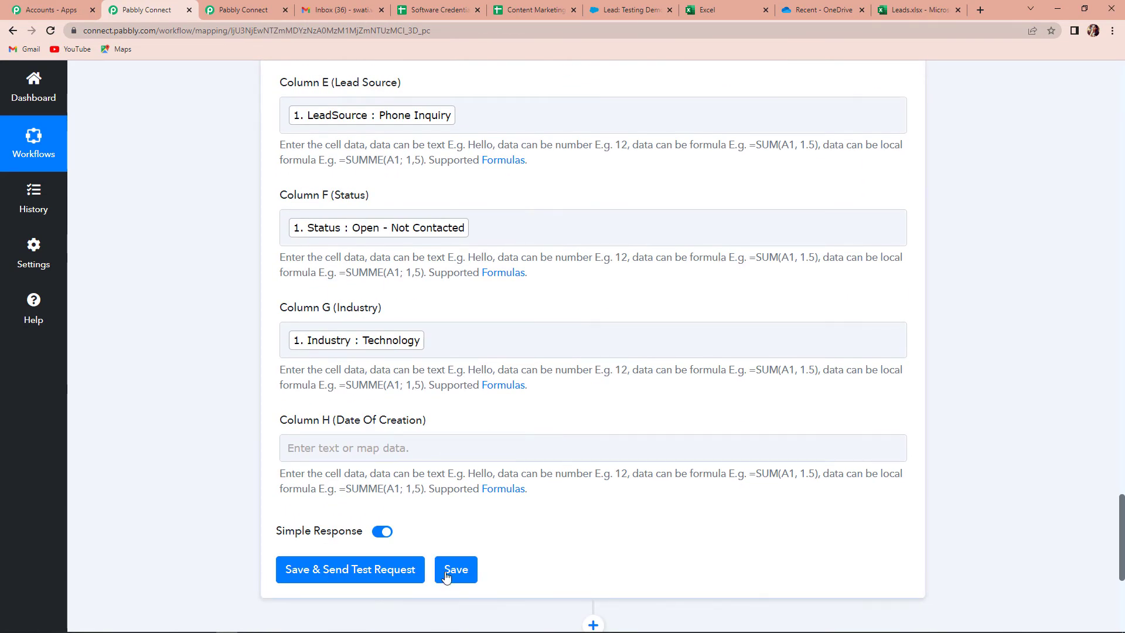
left_click(453, 571)
left_click(575, 572)
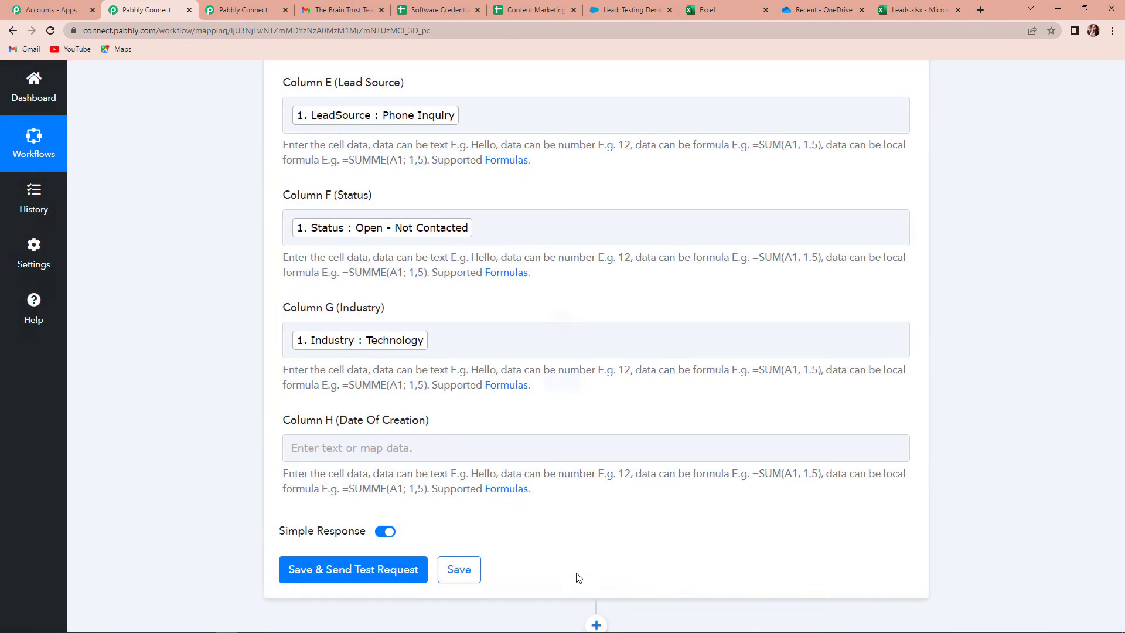
scroll(600, 518, "up", 7)
scroll(602, 519, "up", 2)
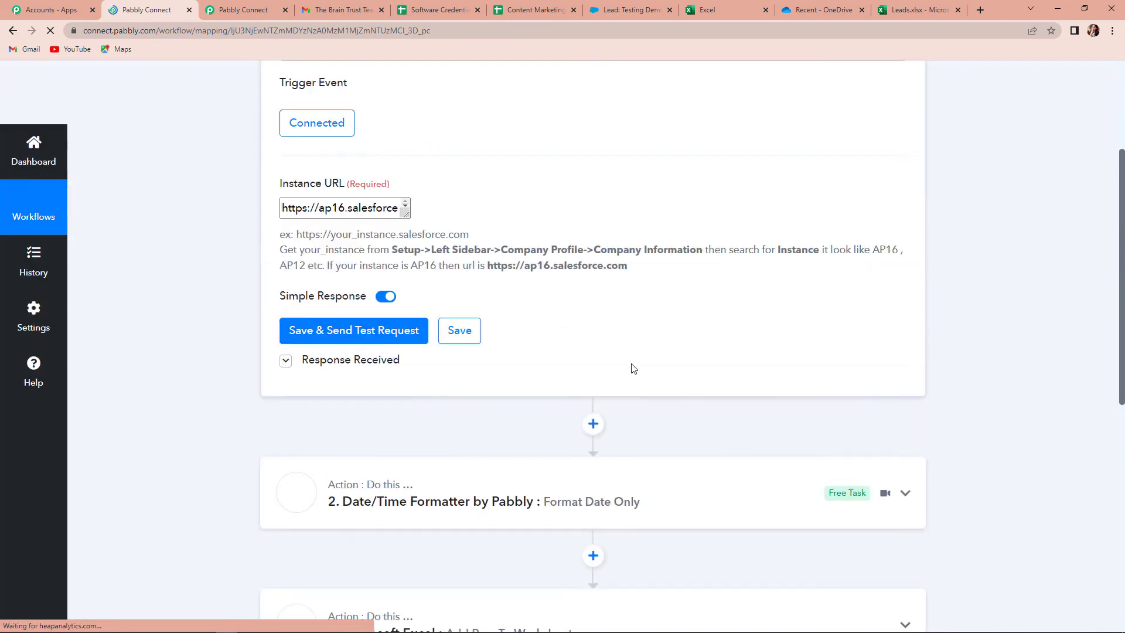
Map the Date/Time Formatter's Result into Column H (Date Of Creation)
left_click(636, 279)
scroll(655, 421, "down", 10)
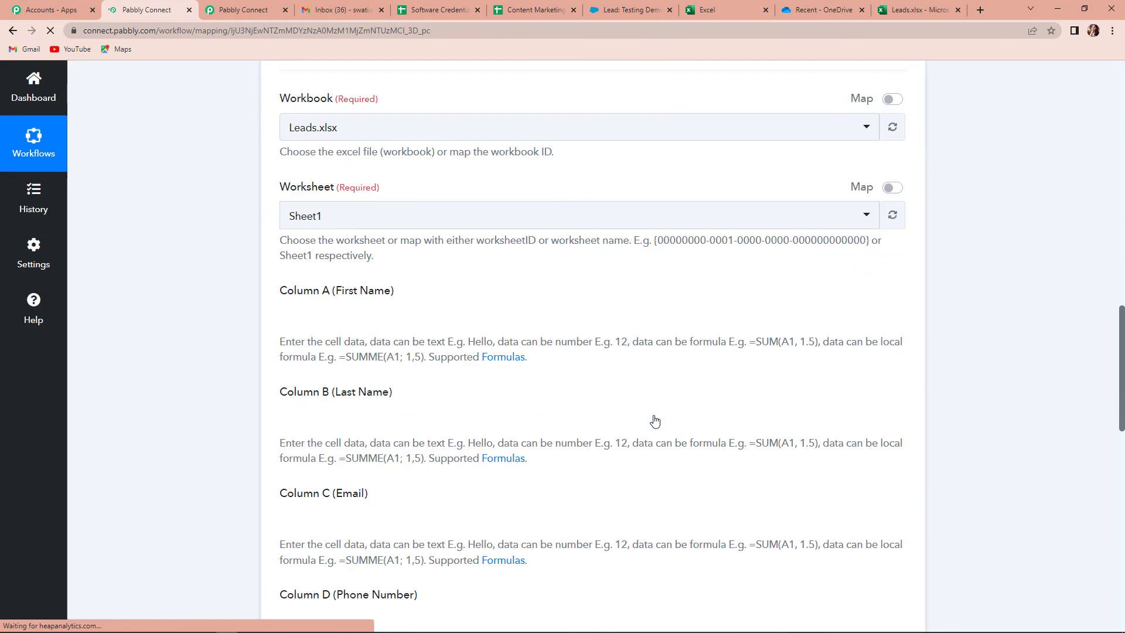
scroll(621, 425, "down", 8)
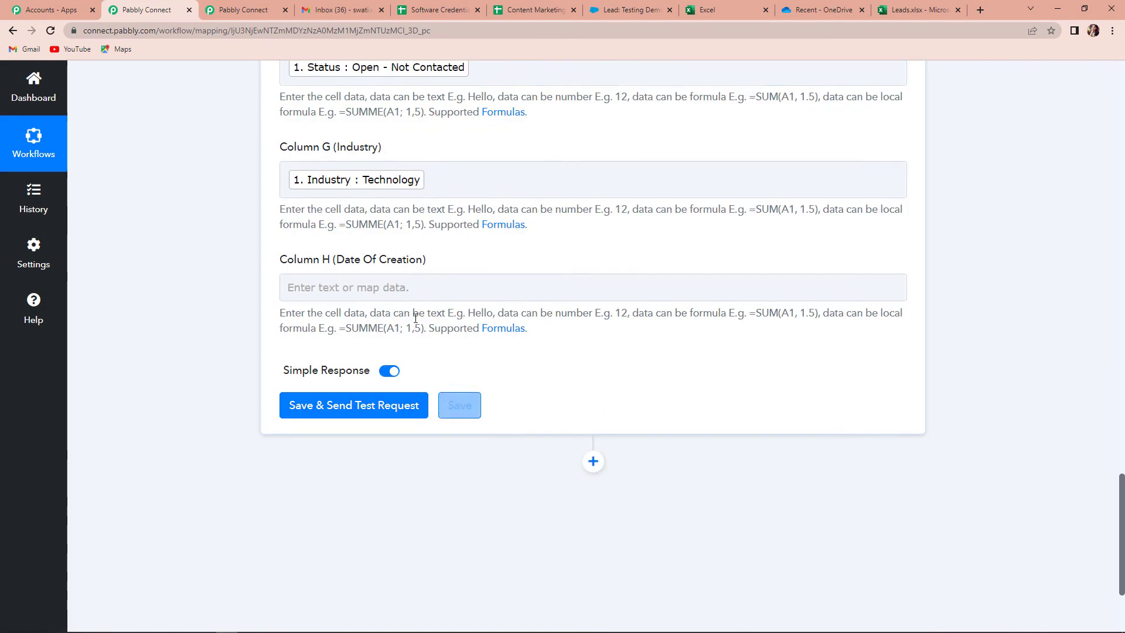
left_click(410, 287)
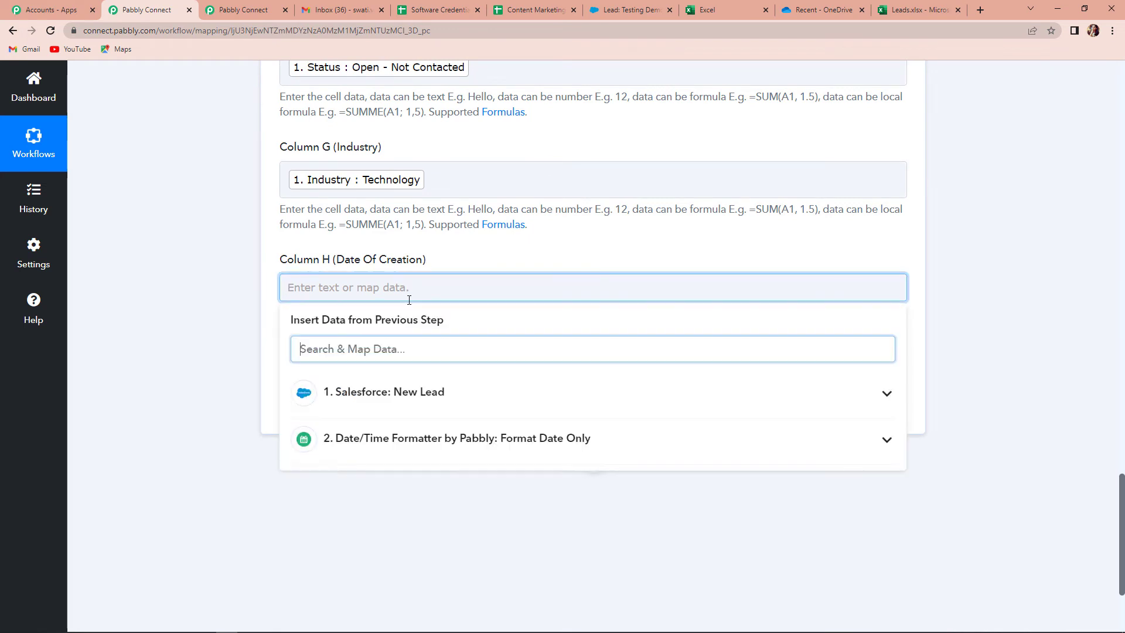
left_click(482, 449)
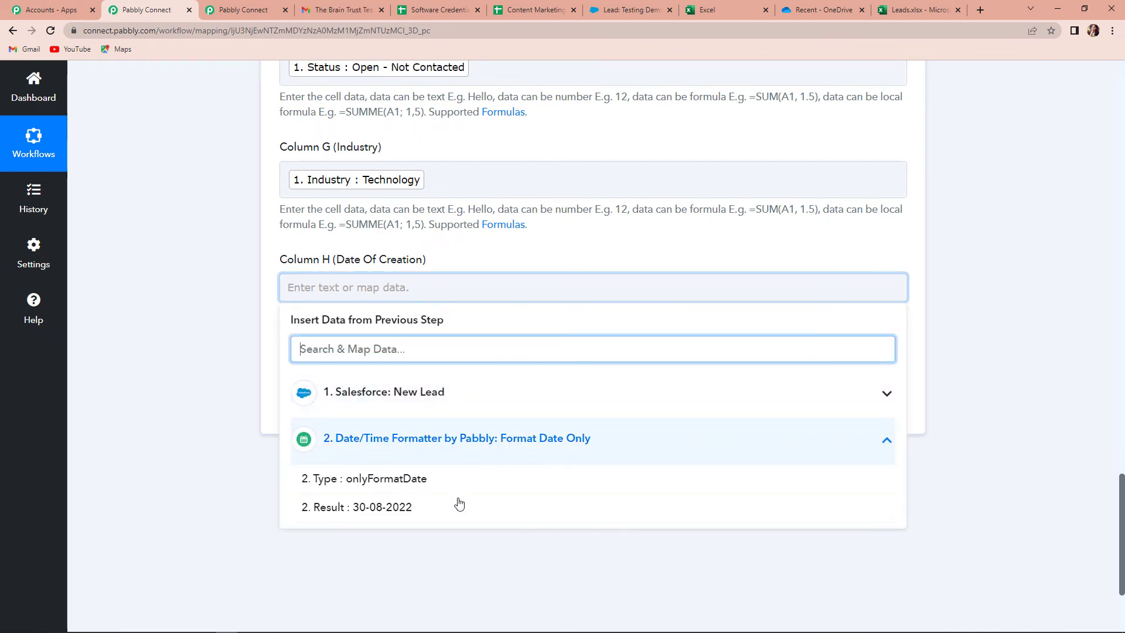
left_click(407, 515)
left_click(186, 396)
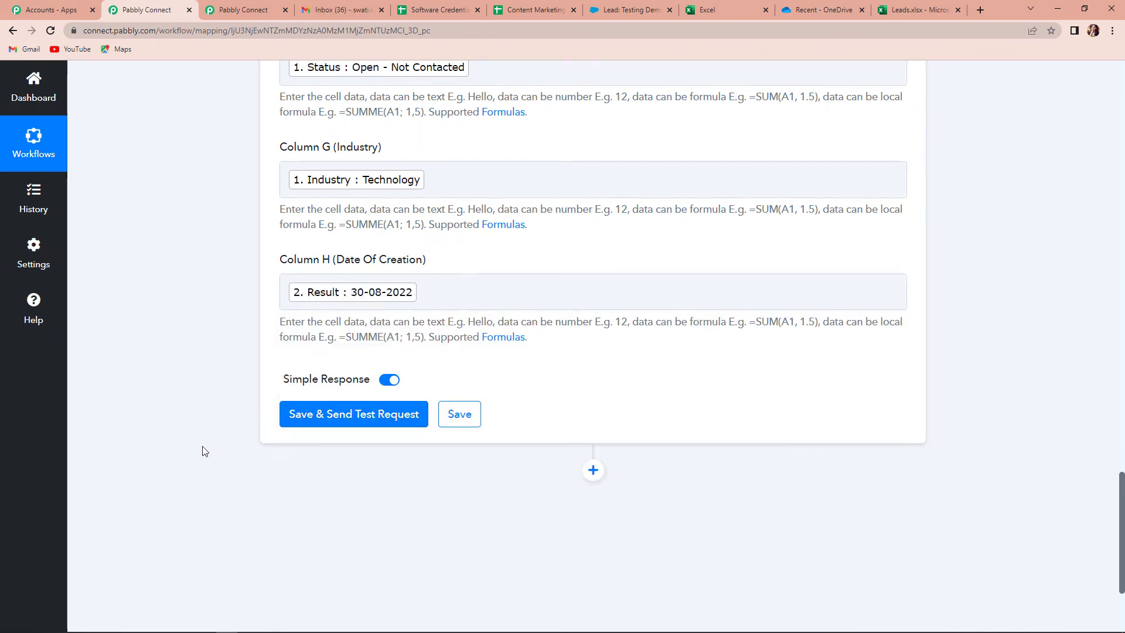
Save and send a test row to A2:H2, then view the Leads.xlsx workbook
left_click(335, 417)
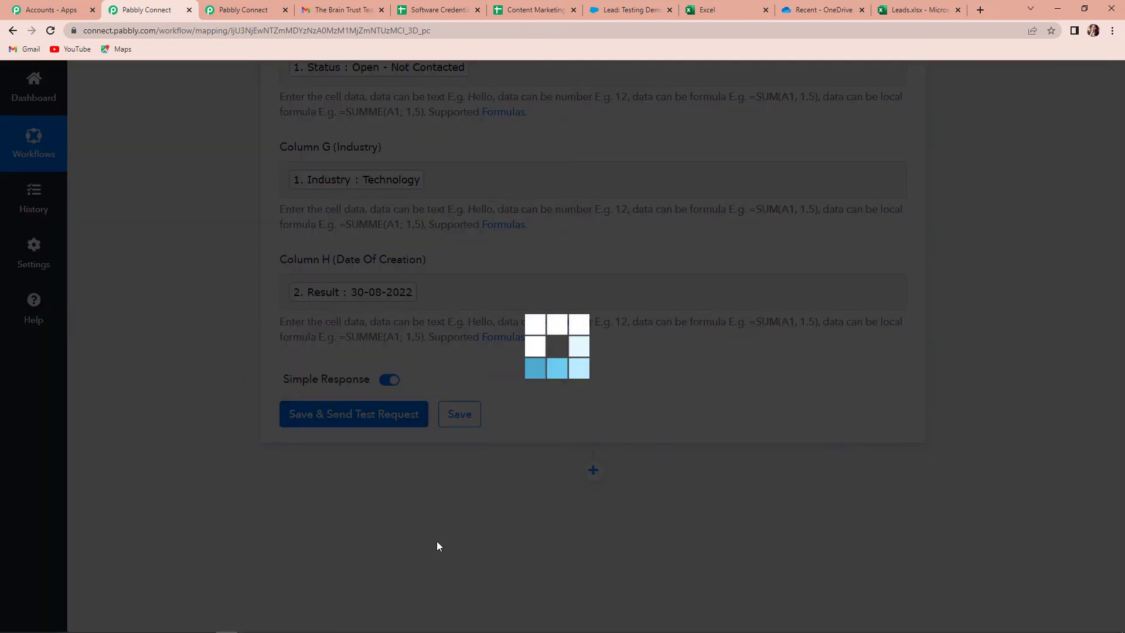
scroll(1017, 410, "down", 3)
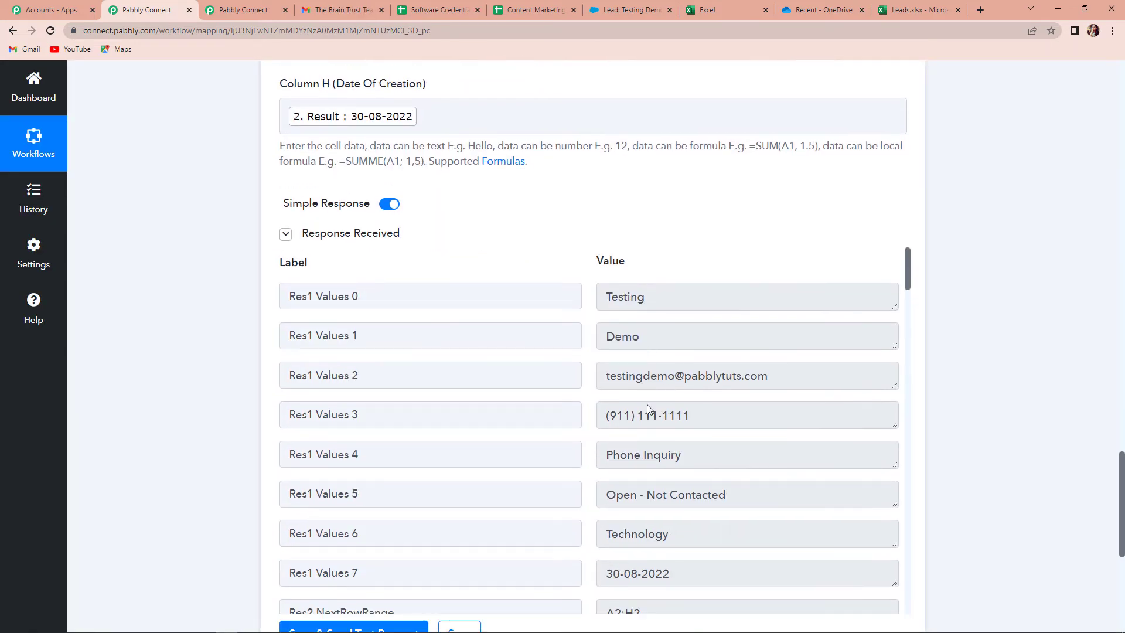
scroll(656, 519, "down", 1)
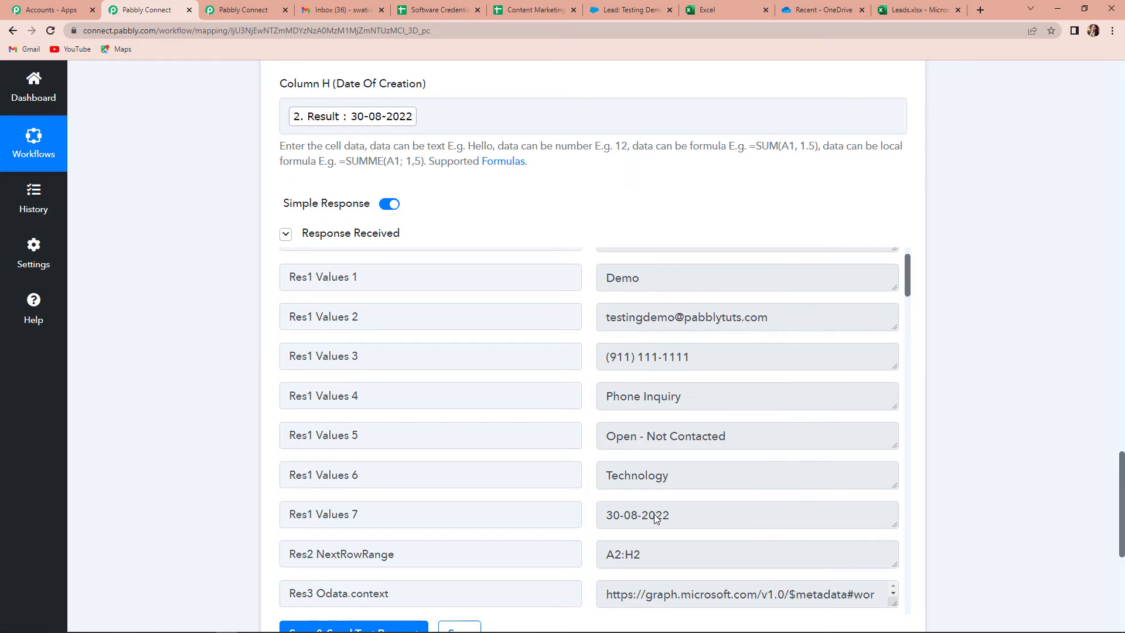
left_click(907, 13)
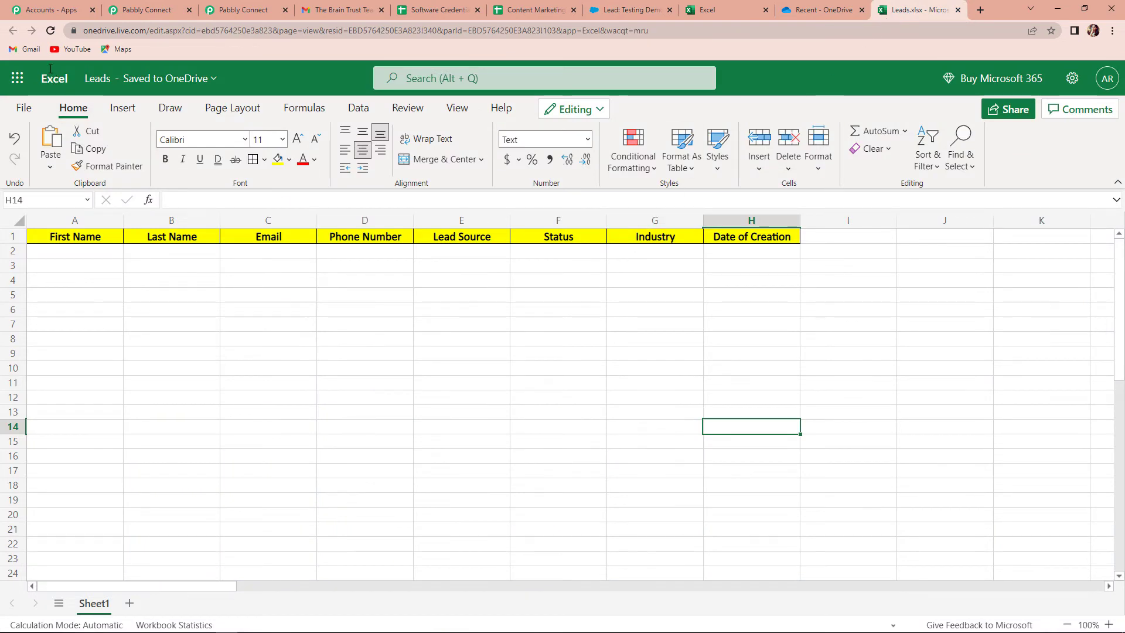
Reload Leads to show the test lead in row 2 and autofit the Email column
left_click(50, 32)
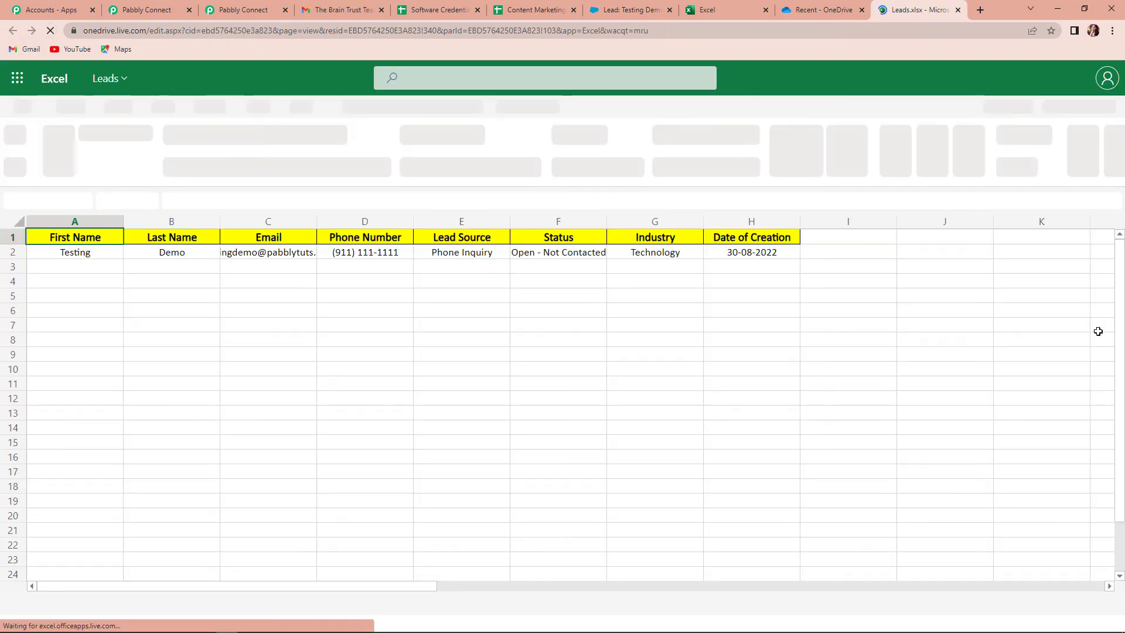
double_click(316, 220)
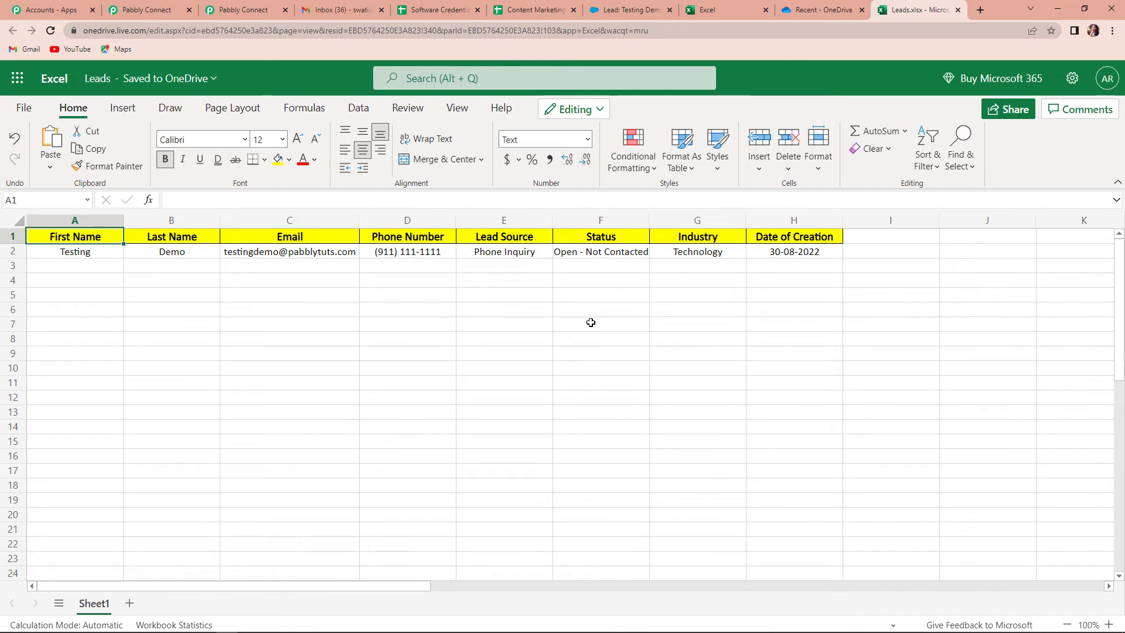
left_click(629, 10)
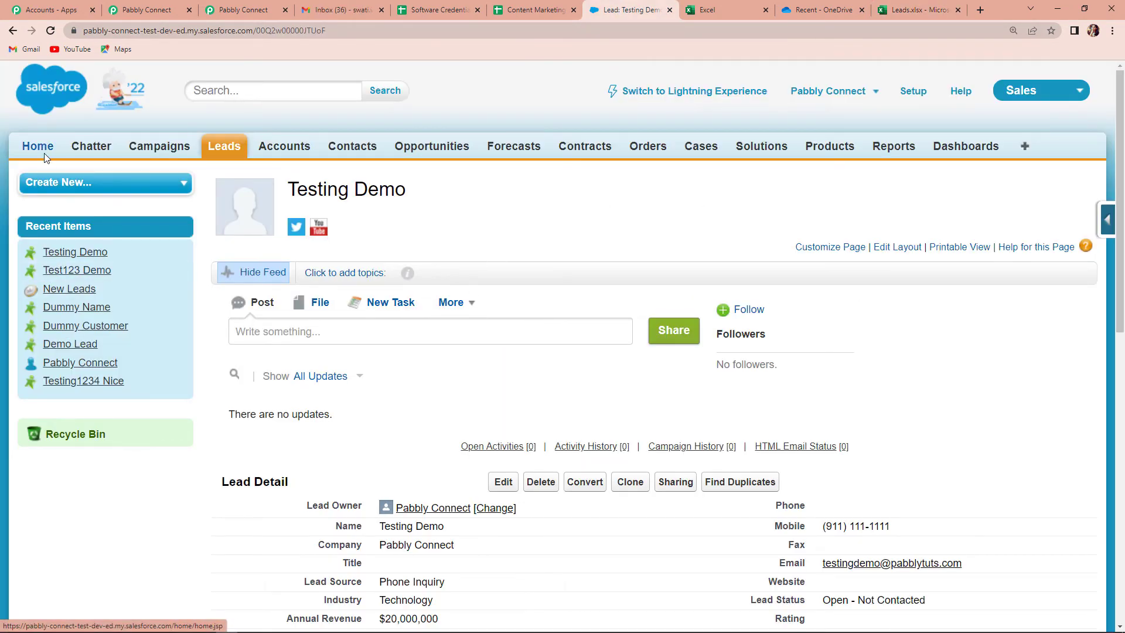
Start a new lead with first and last name, autofilling company, email and address
left_click(82, 185)
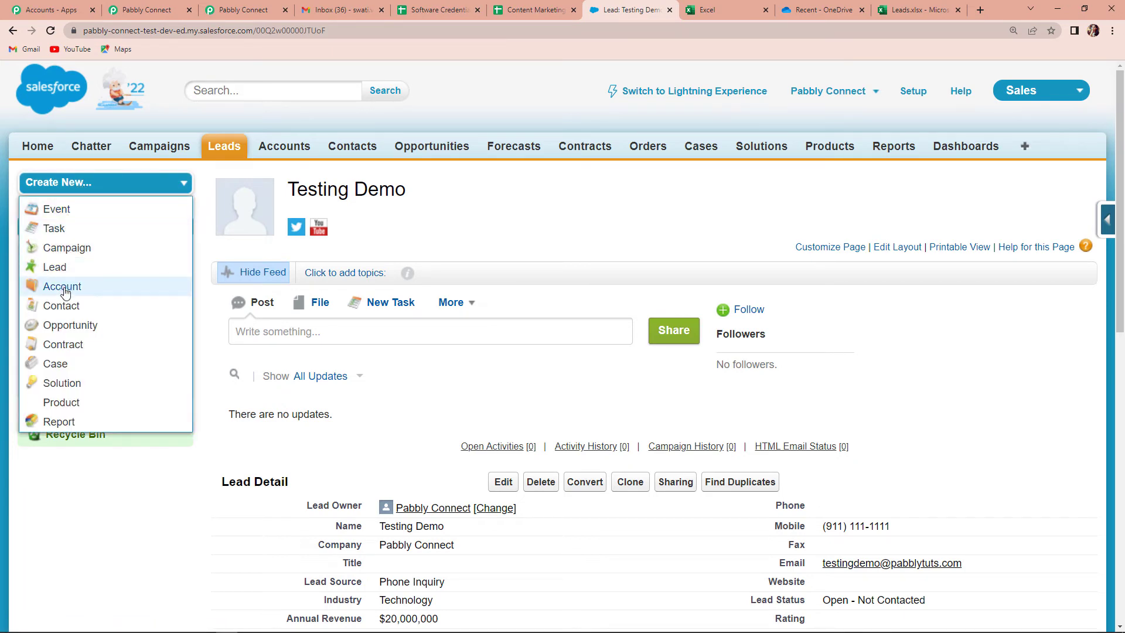
left_click(55, 268)
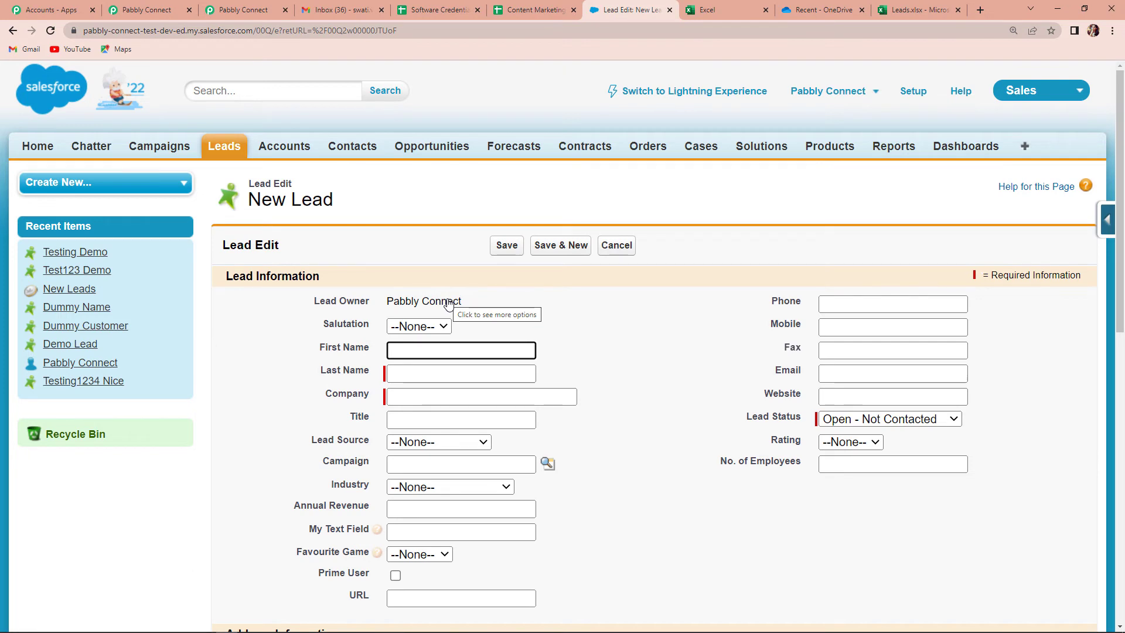
left_click(422, 354)
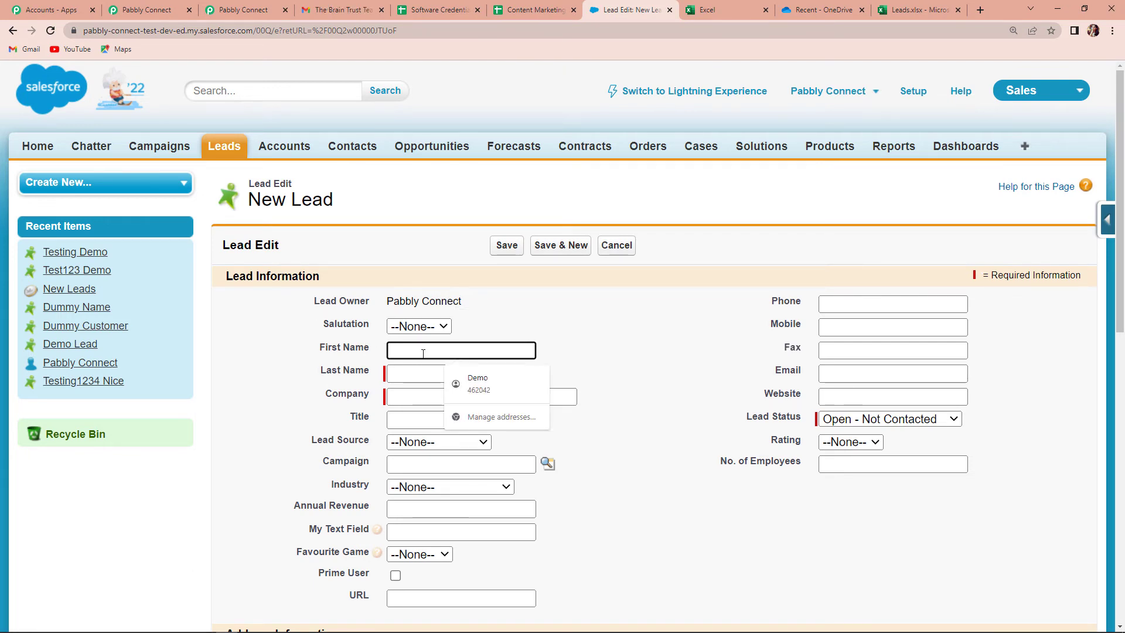
type("Pa")
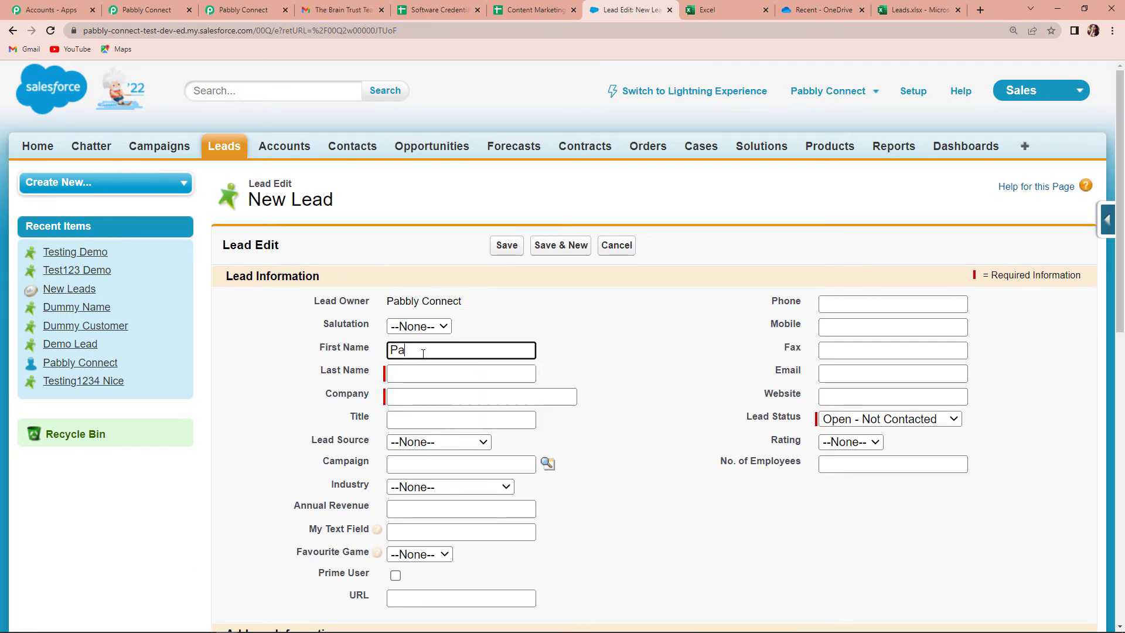
type("bbly")
left_click(416, 371)
type("D")
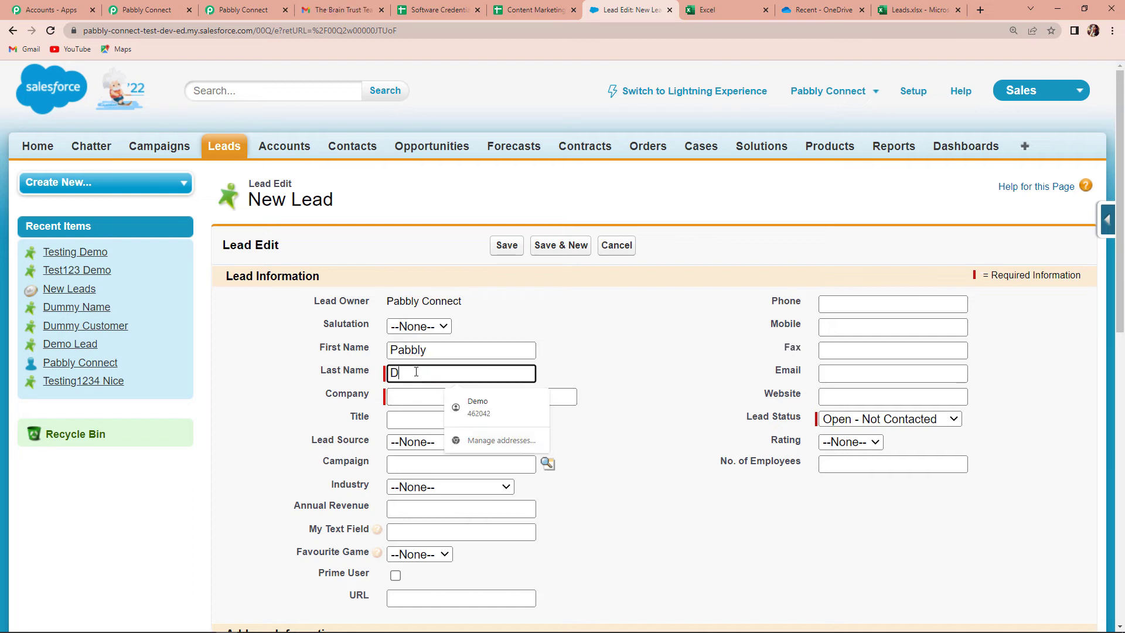
type("emo")
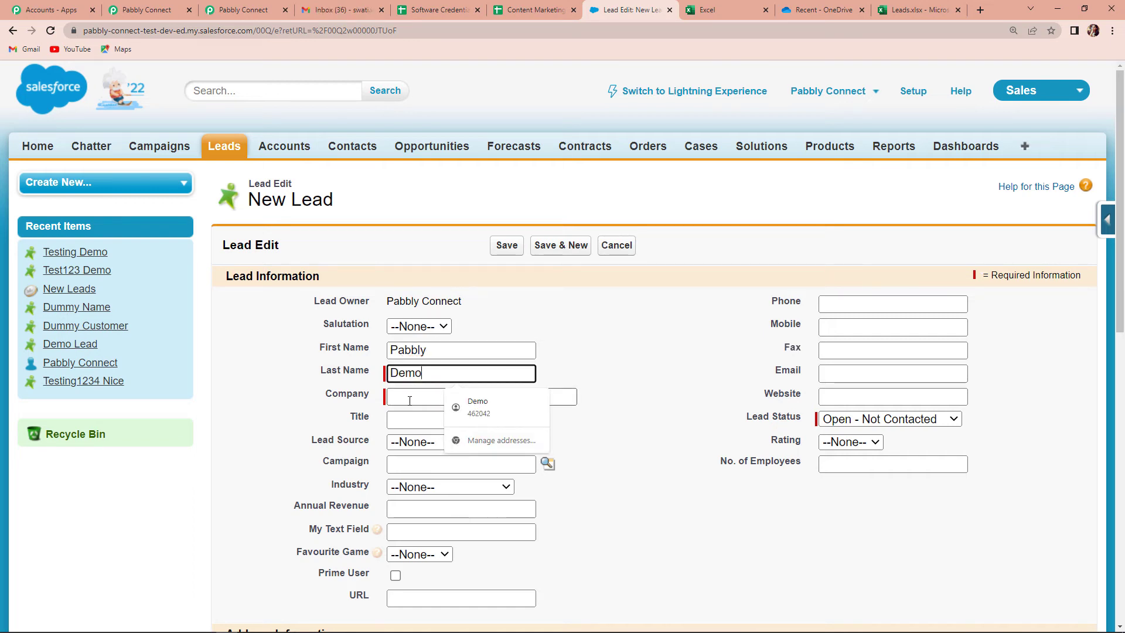
left_click(400, 400)
left_click(477, 425)
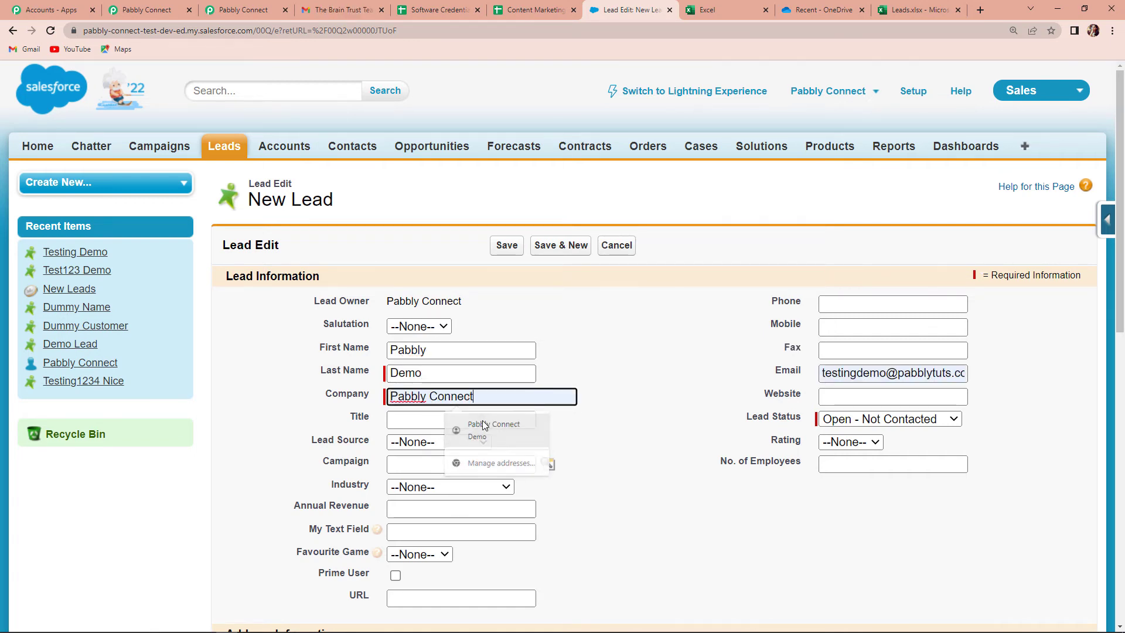
Set Lead Source Partner Referral, Industry Banking, annual revenue 50000000, Favourite Game --None--
scroll(385, 304, "down", 4)
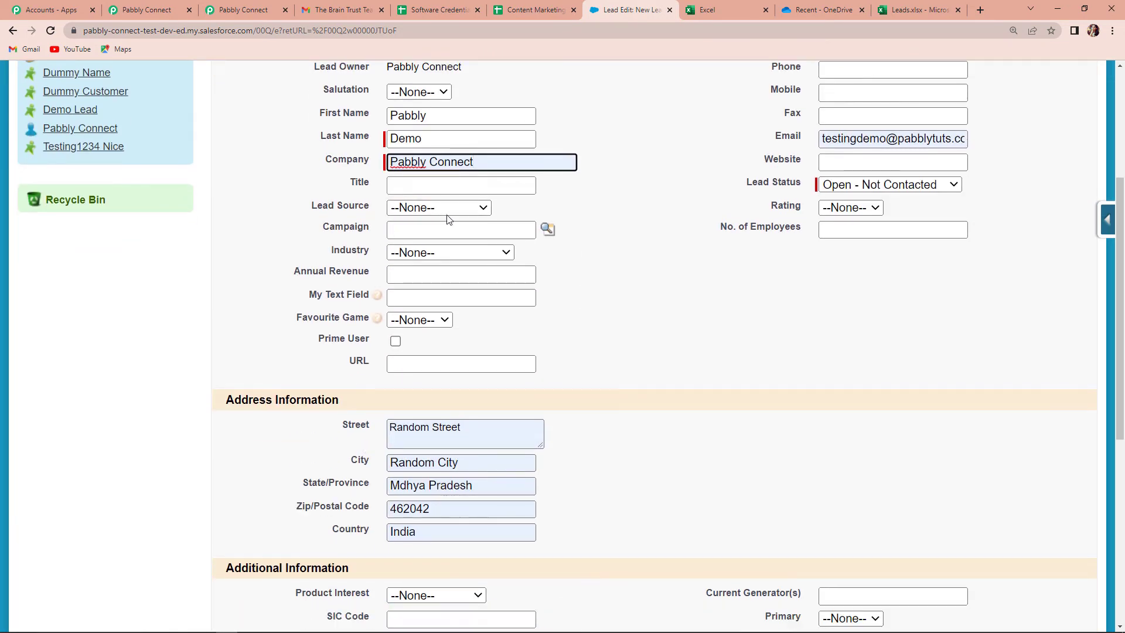
left_click(449, 212)
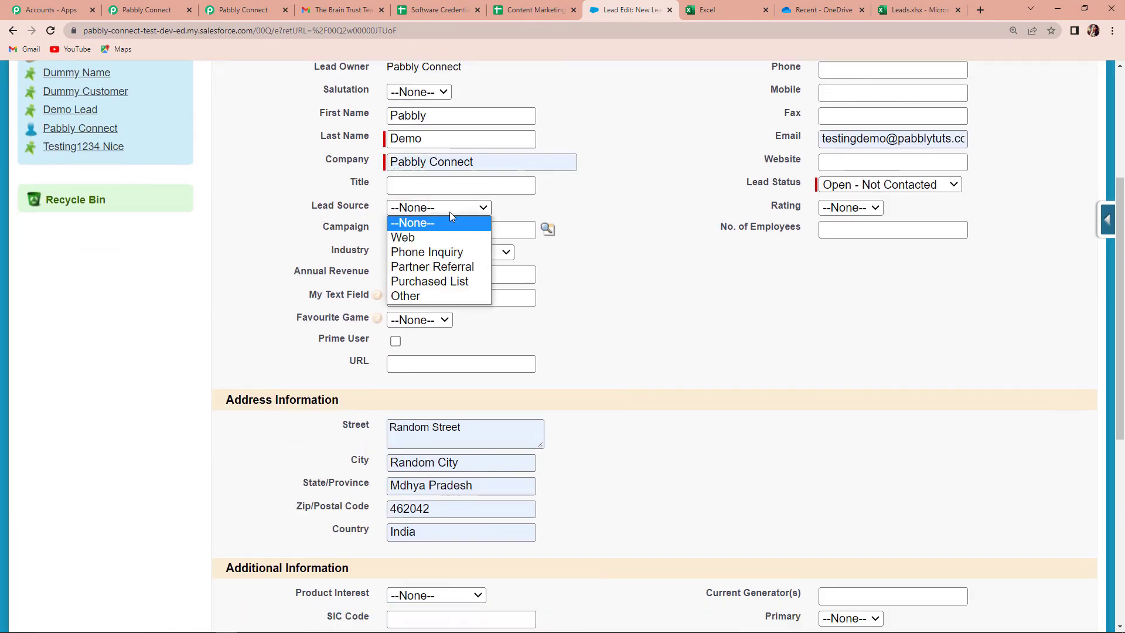
left_click(441, 271)
left_click(431, 254)
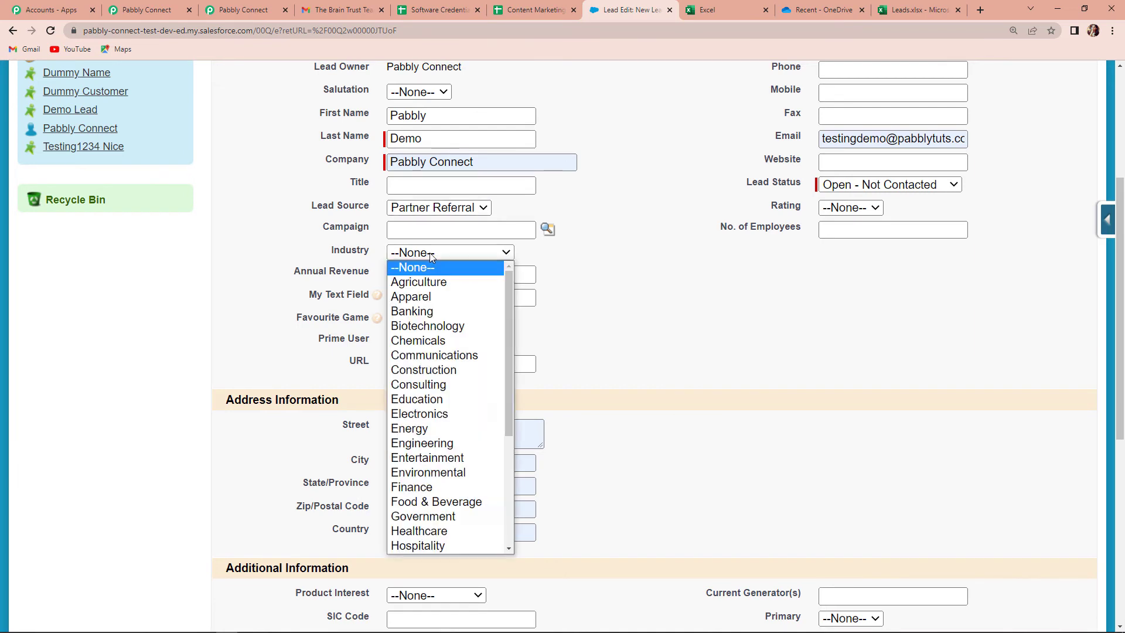
left_click(422, 311)
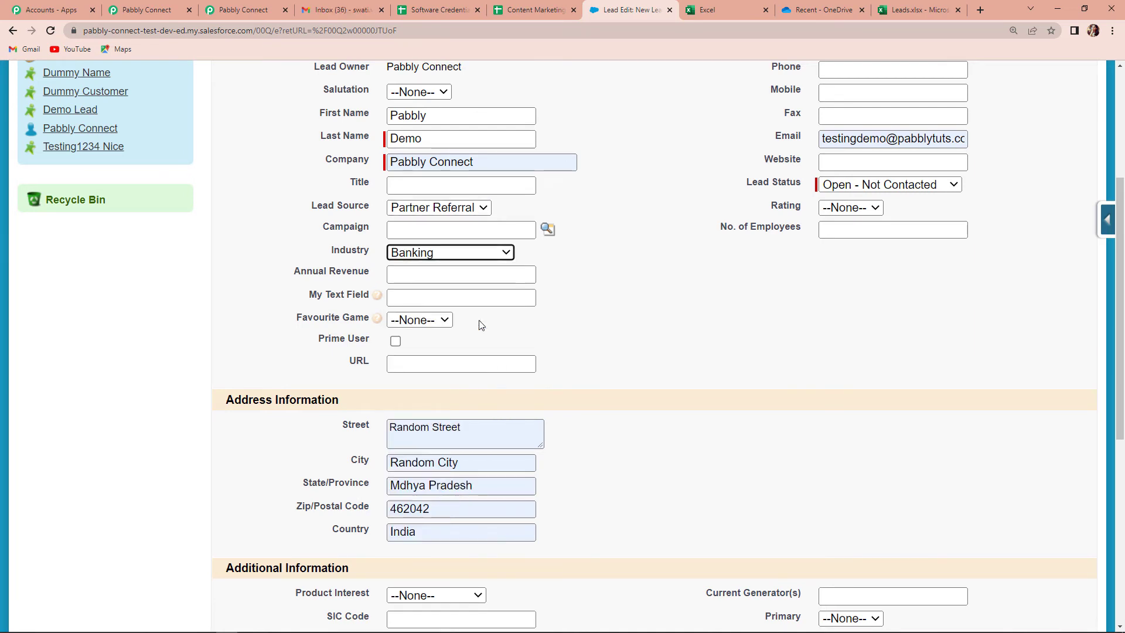
left_click(405, 275)
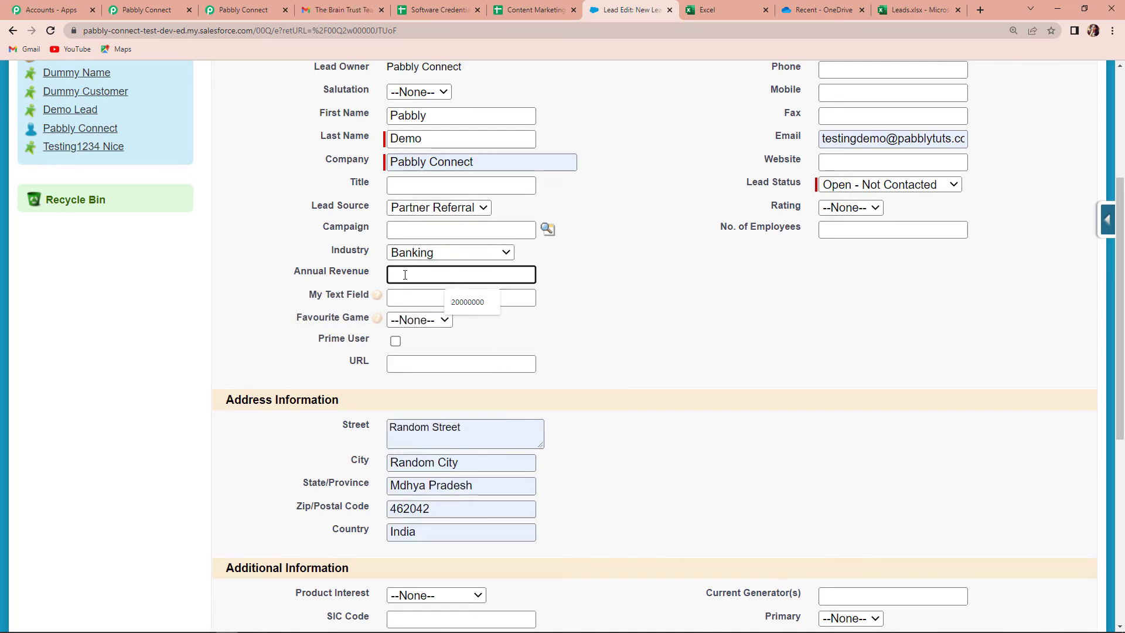
type("50000000")
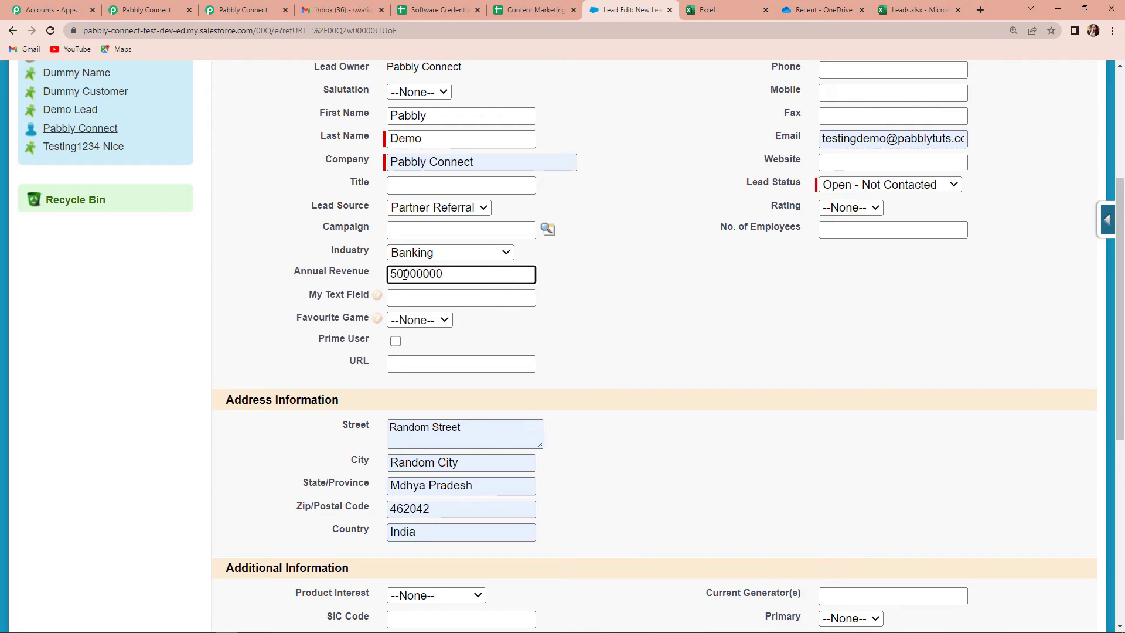
left_click(441, 320)
left_click(594, 329)
scroll(604, 331, "up", 4)
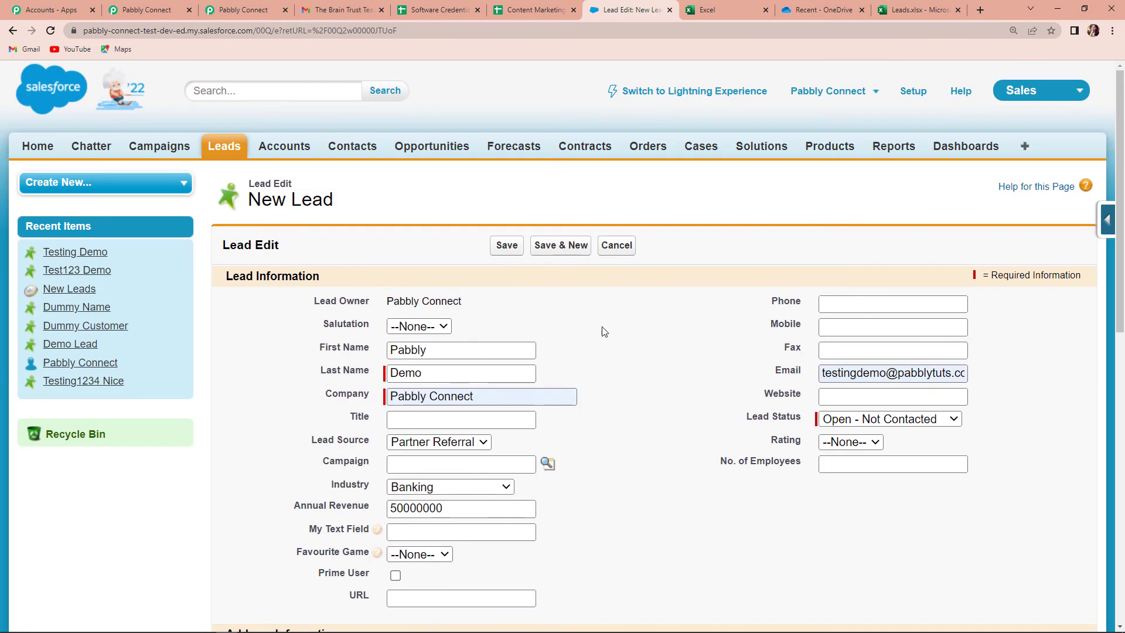
Fill in the mobile number, replace the email address, and set status Working - Contacted
left_click(840, 325)
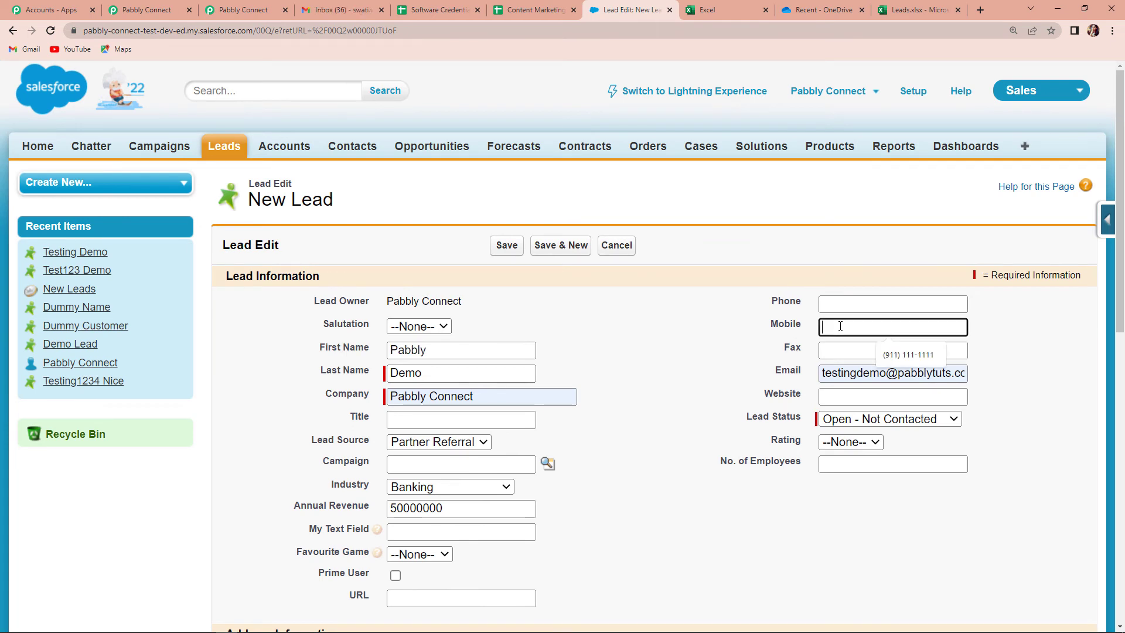
left_click(907, 354)
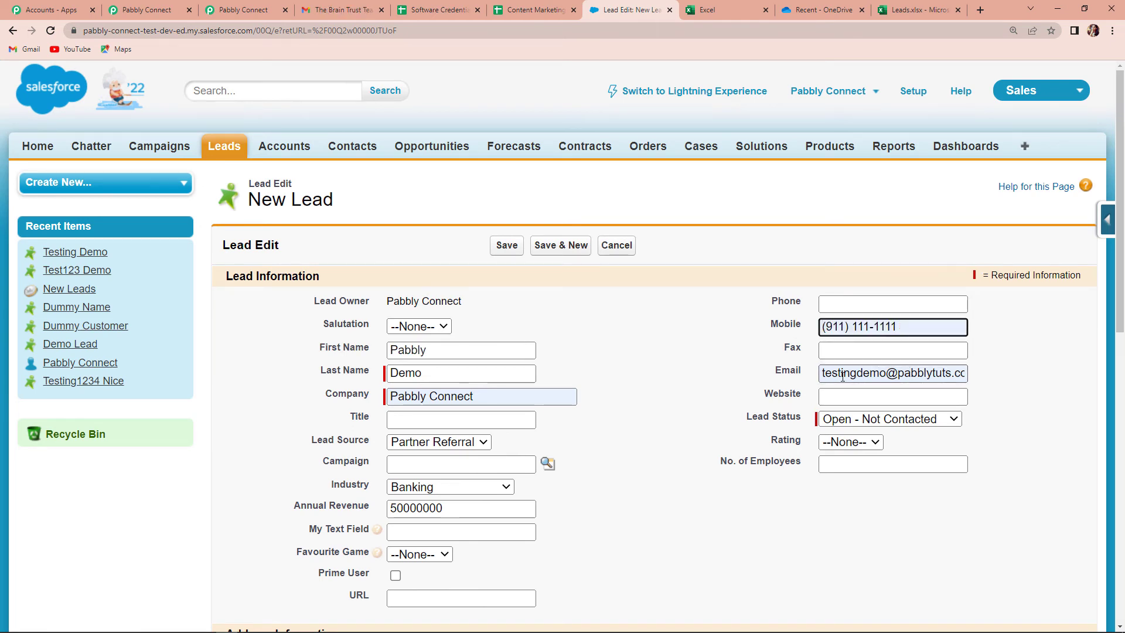
left_click_drag(822, 372, 969, 374)
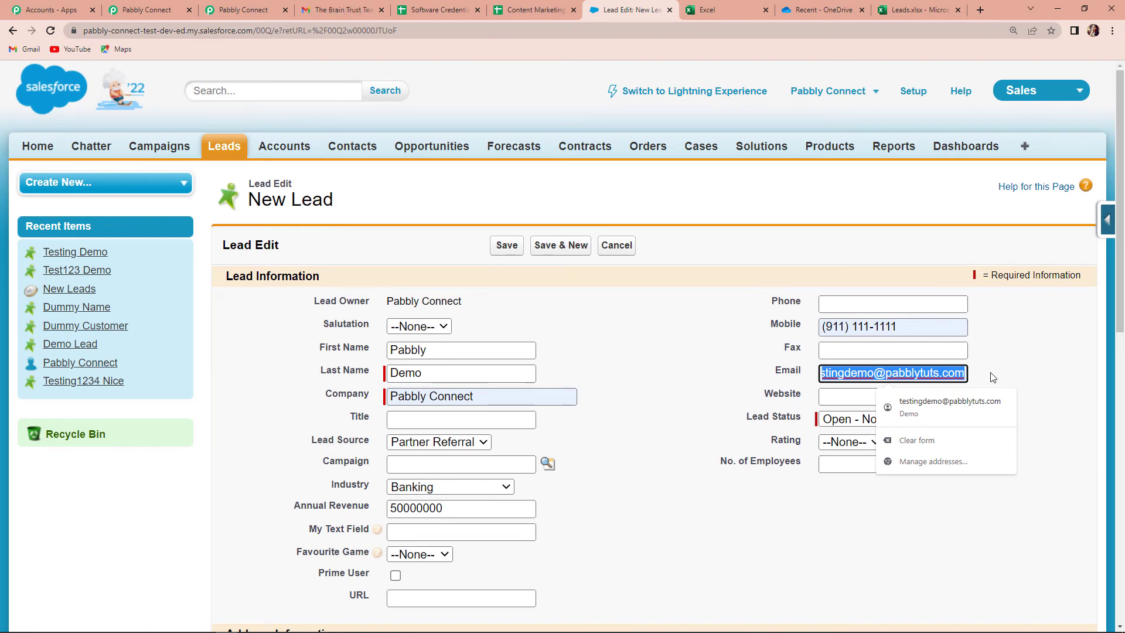
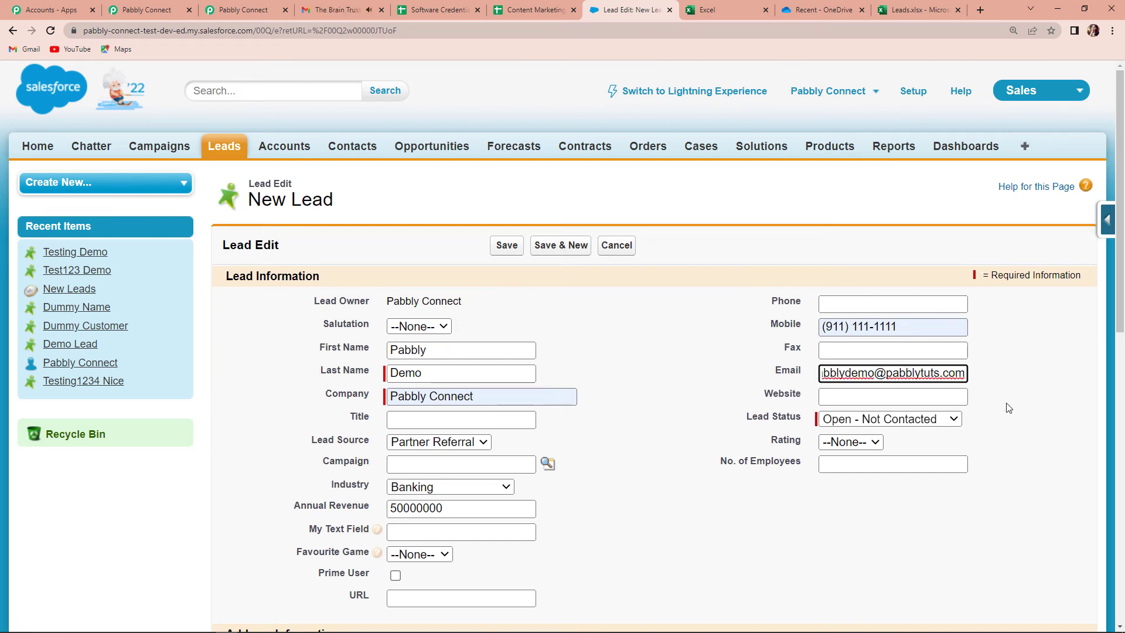
left_click(902, 419)
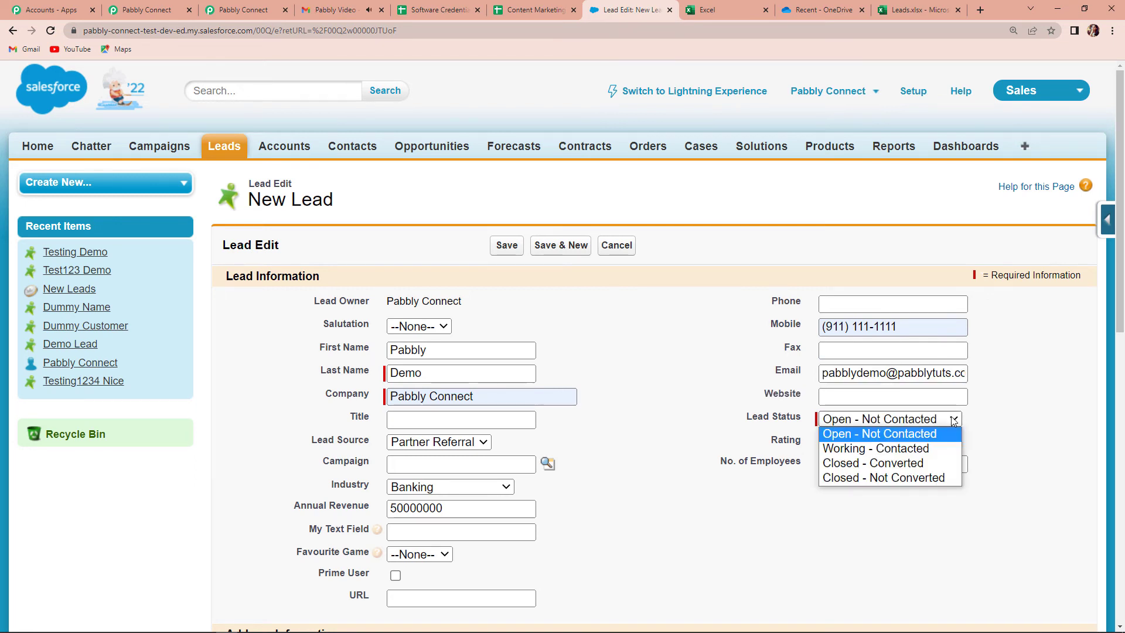
left_click(890, 448)
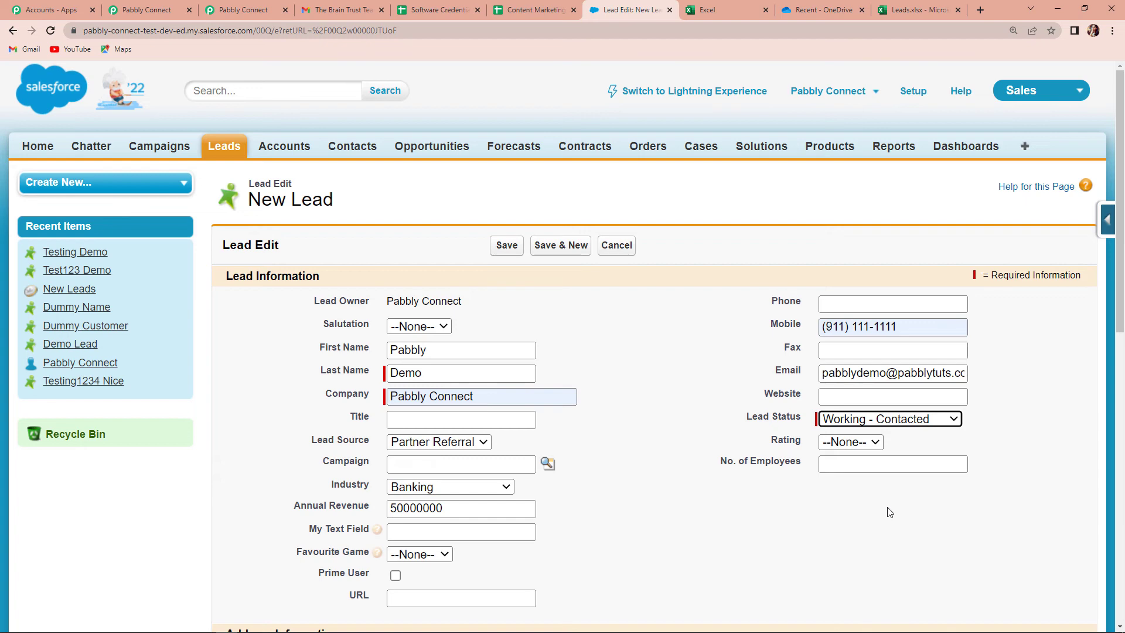
Enter 30 employees and save the new lead
left_click(879, 465)
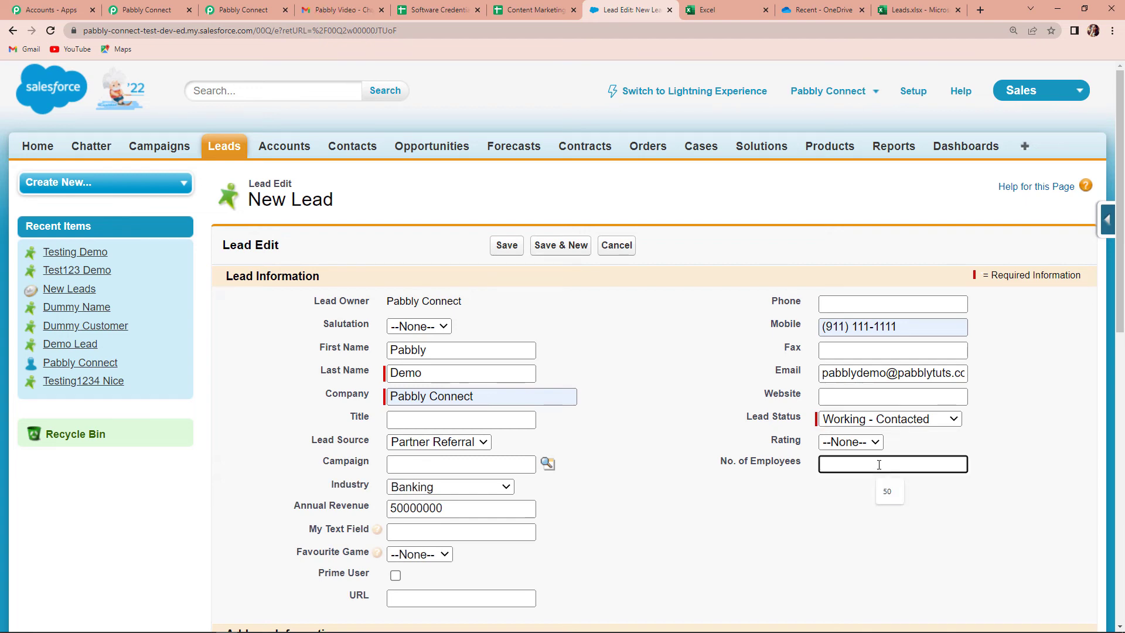
left_click(874, 518)
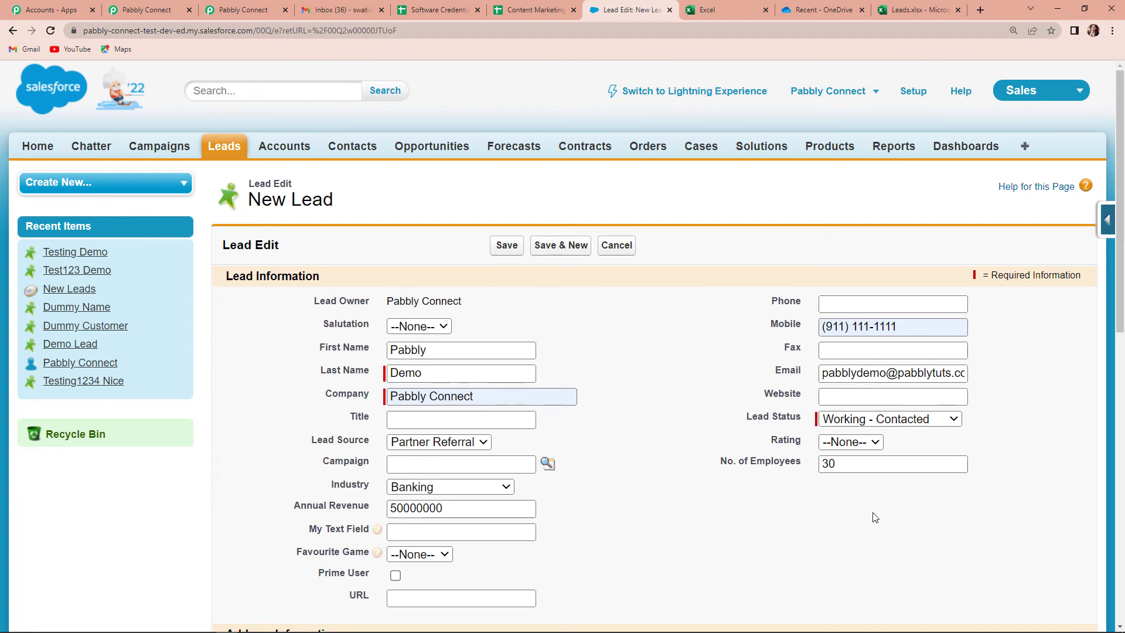
scroll(595, 489, "down", 6)
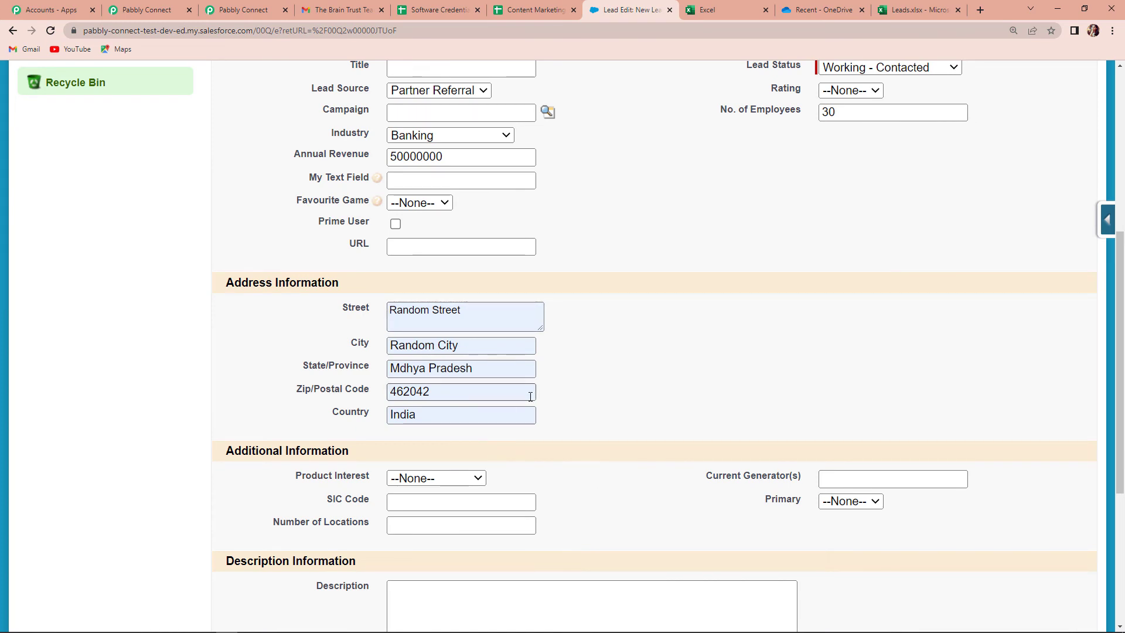
scroll(530, 397, "down", 5)
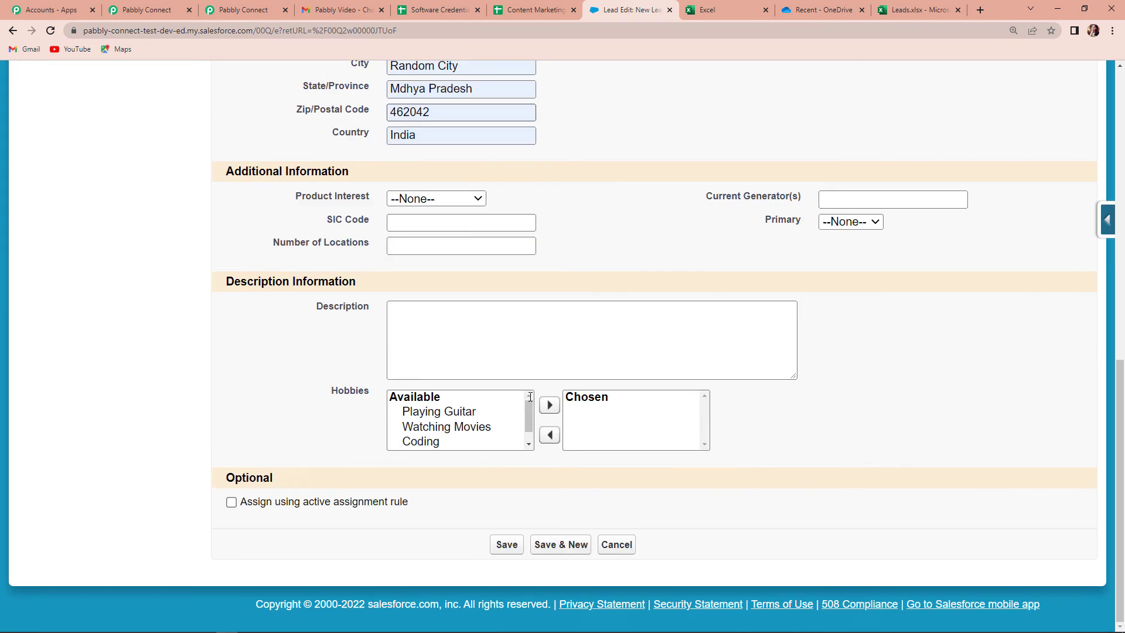
left_click(504, 548)
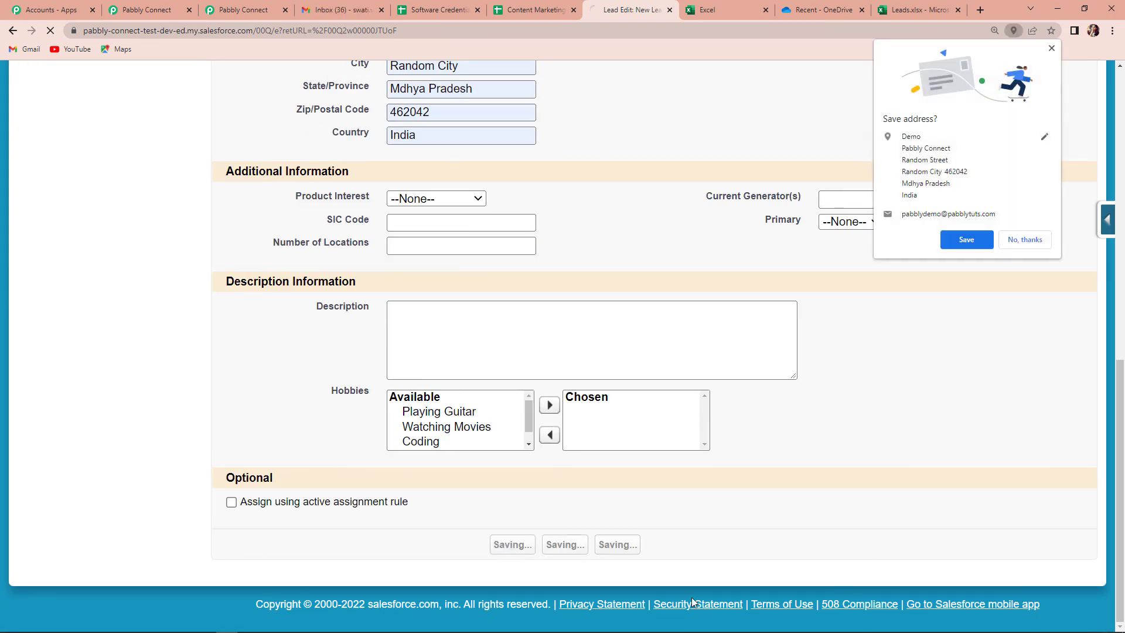
Accept Chrome's address-saving prompt, then reload the Leads.xlsx workbook to check for rows
left_click(966, 239)
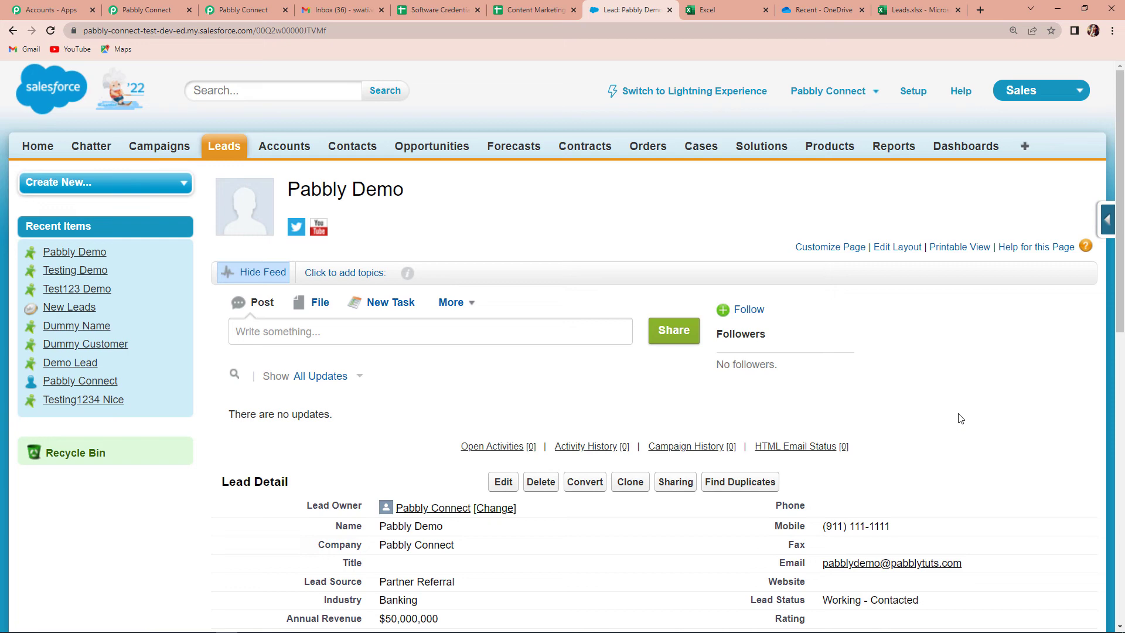
left_click(916, 10)
left_click(50, 31)
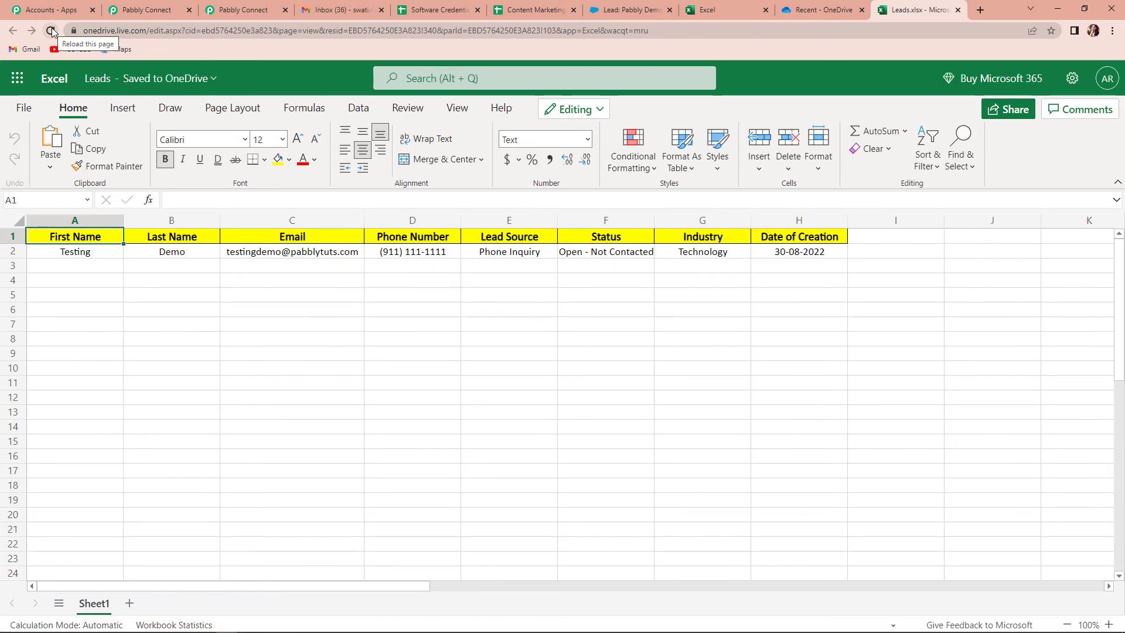
Check the workflow trigger's Every 10 Minutes polling interval for new leads
left_click(147, 10)
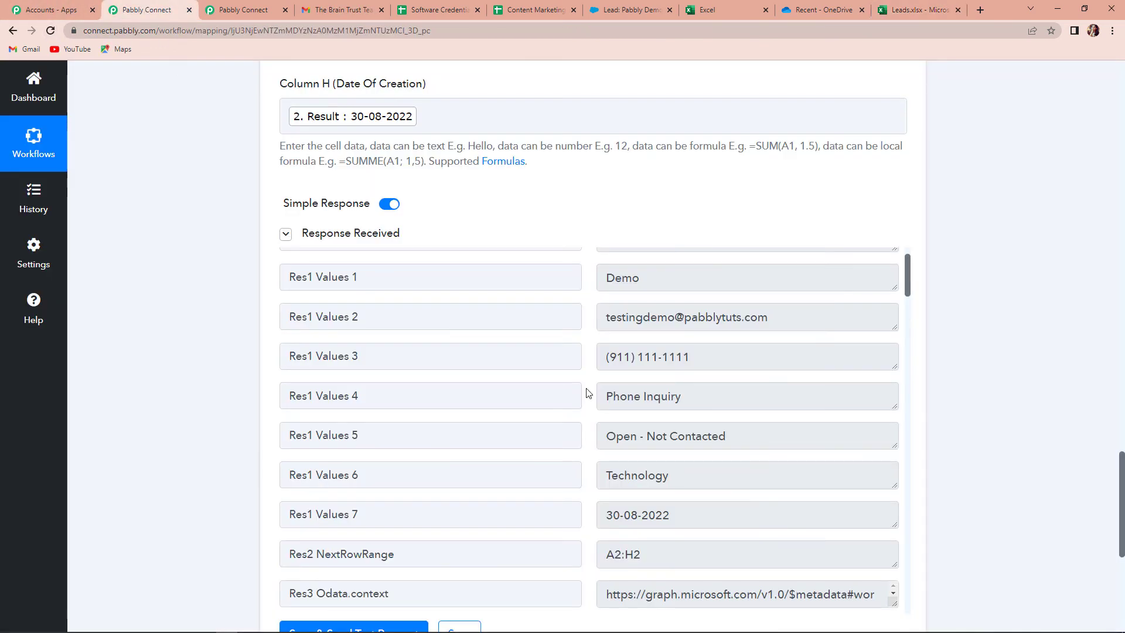
scroll(998, 473, "up", 20)
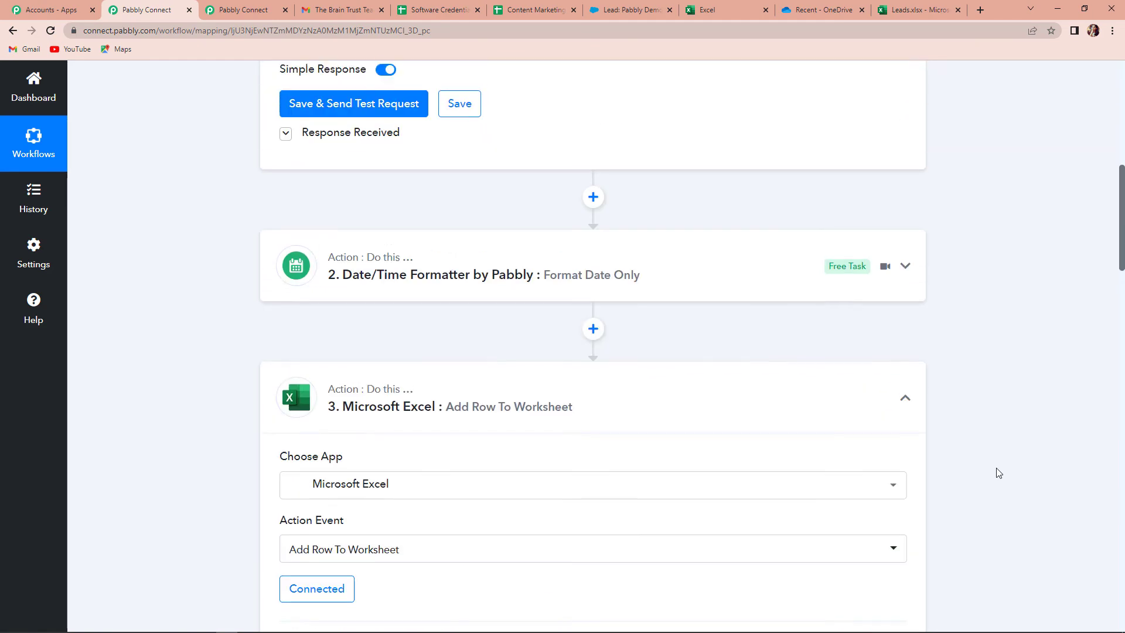
scroll(998, 473, "up", 3)
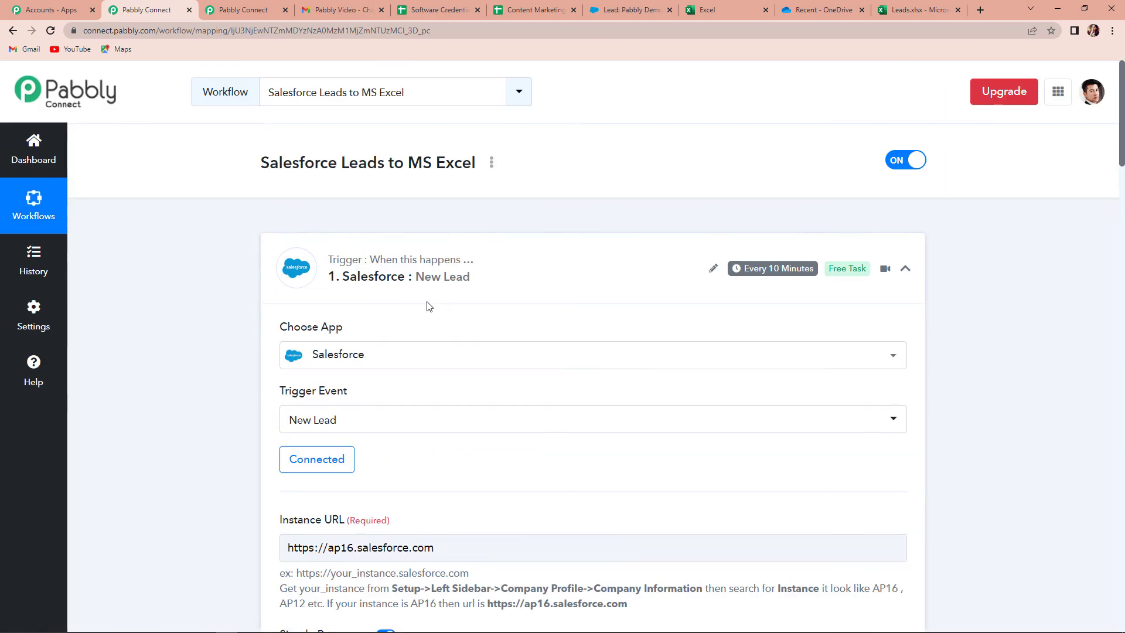
mouse_move(757, 270)
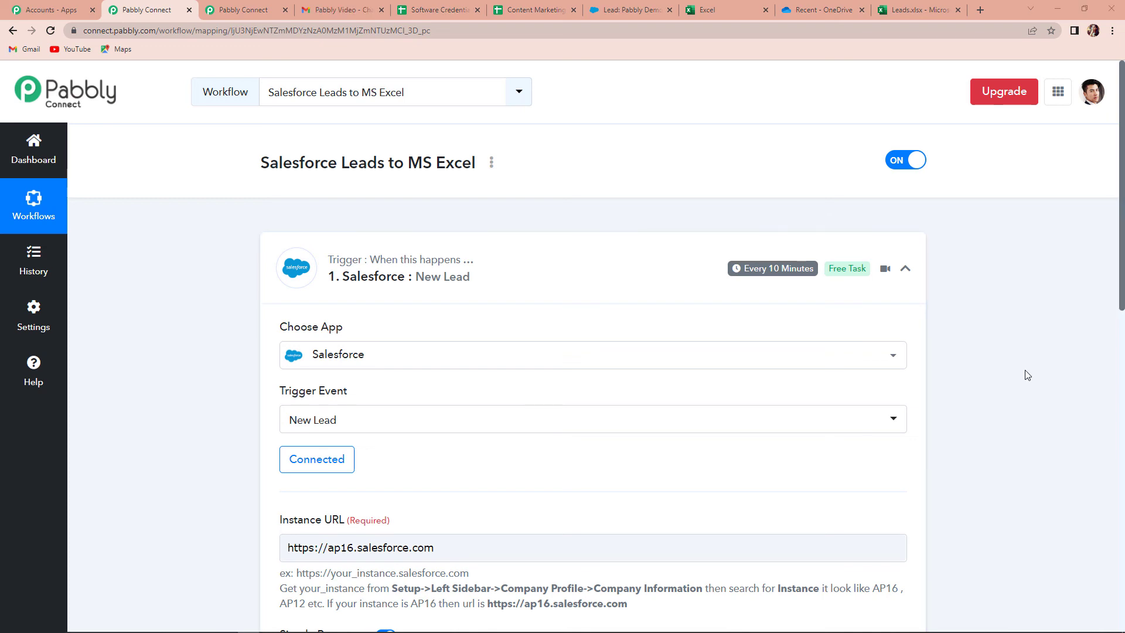
left_click(909, 10)
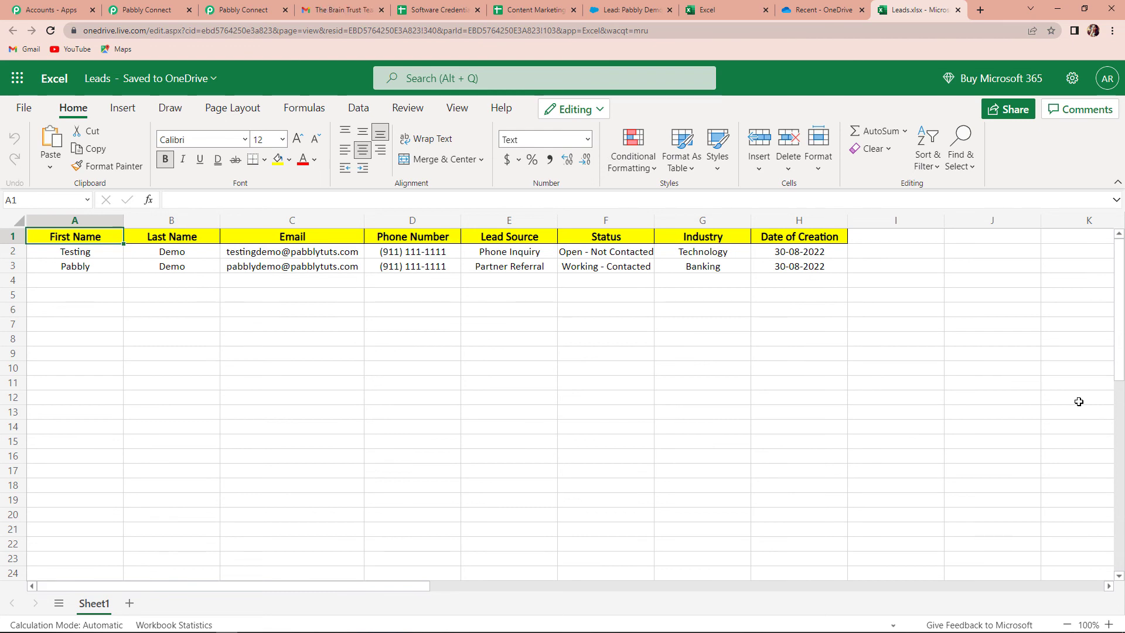
Return to the Salesforce Leads to MS Excel workflow and collapse the New Lead trigger
left_click(146, 12)
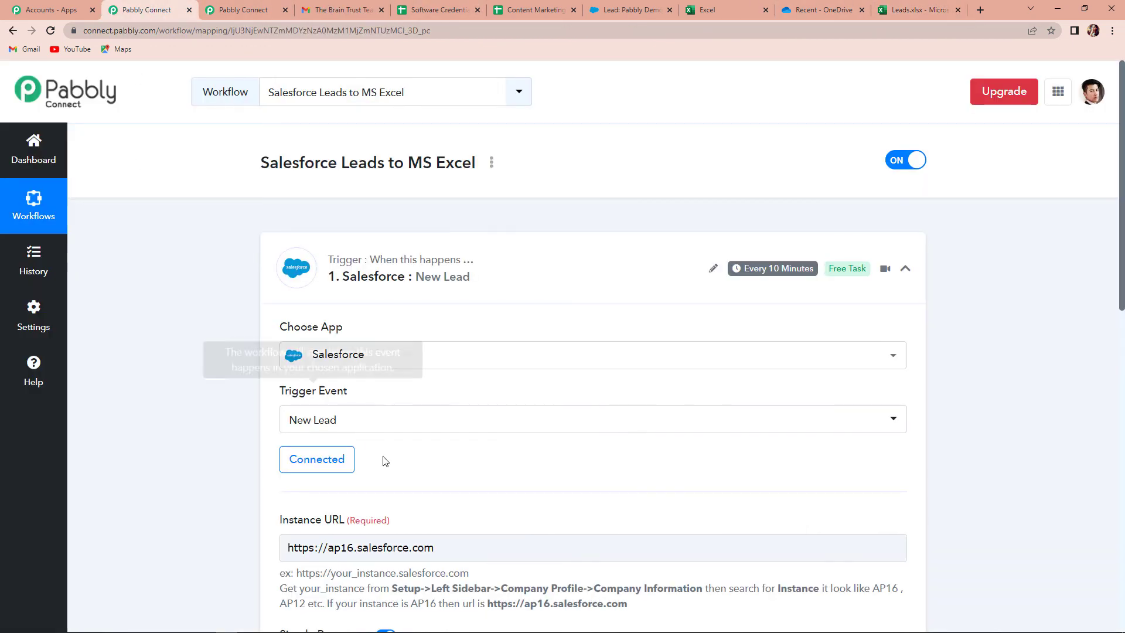
left_click(905, 270)
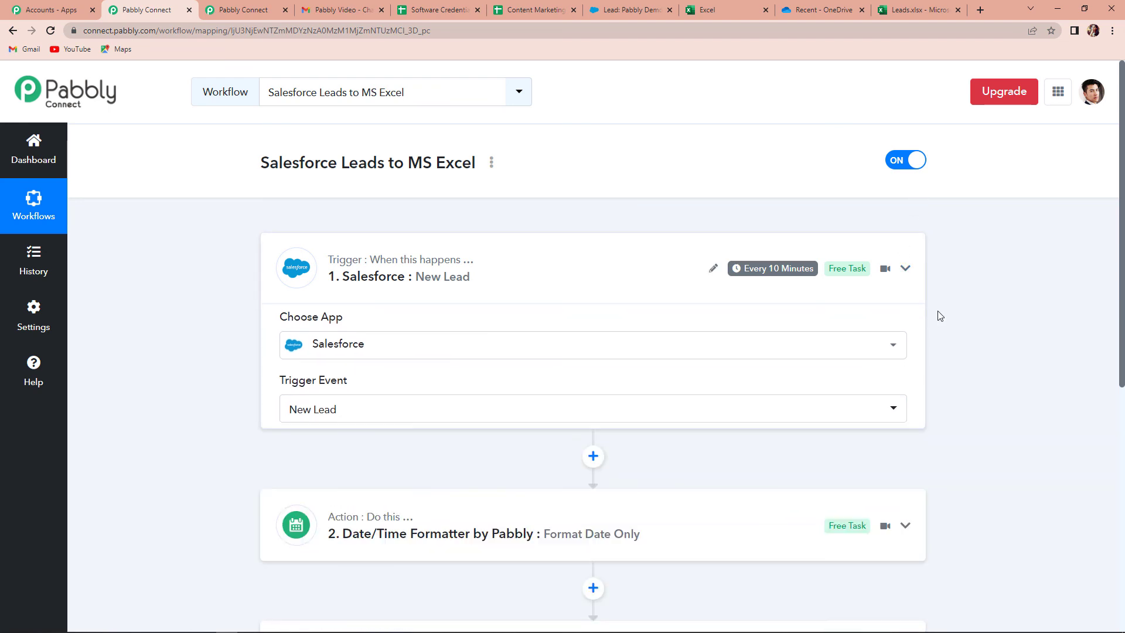